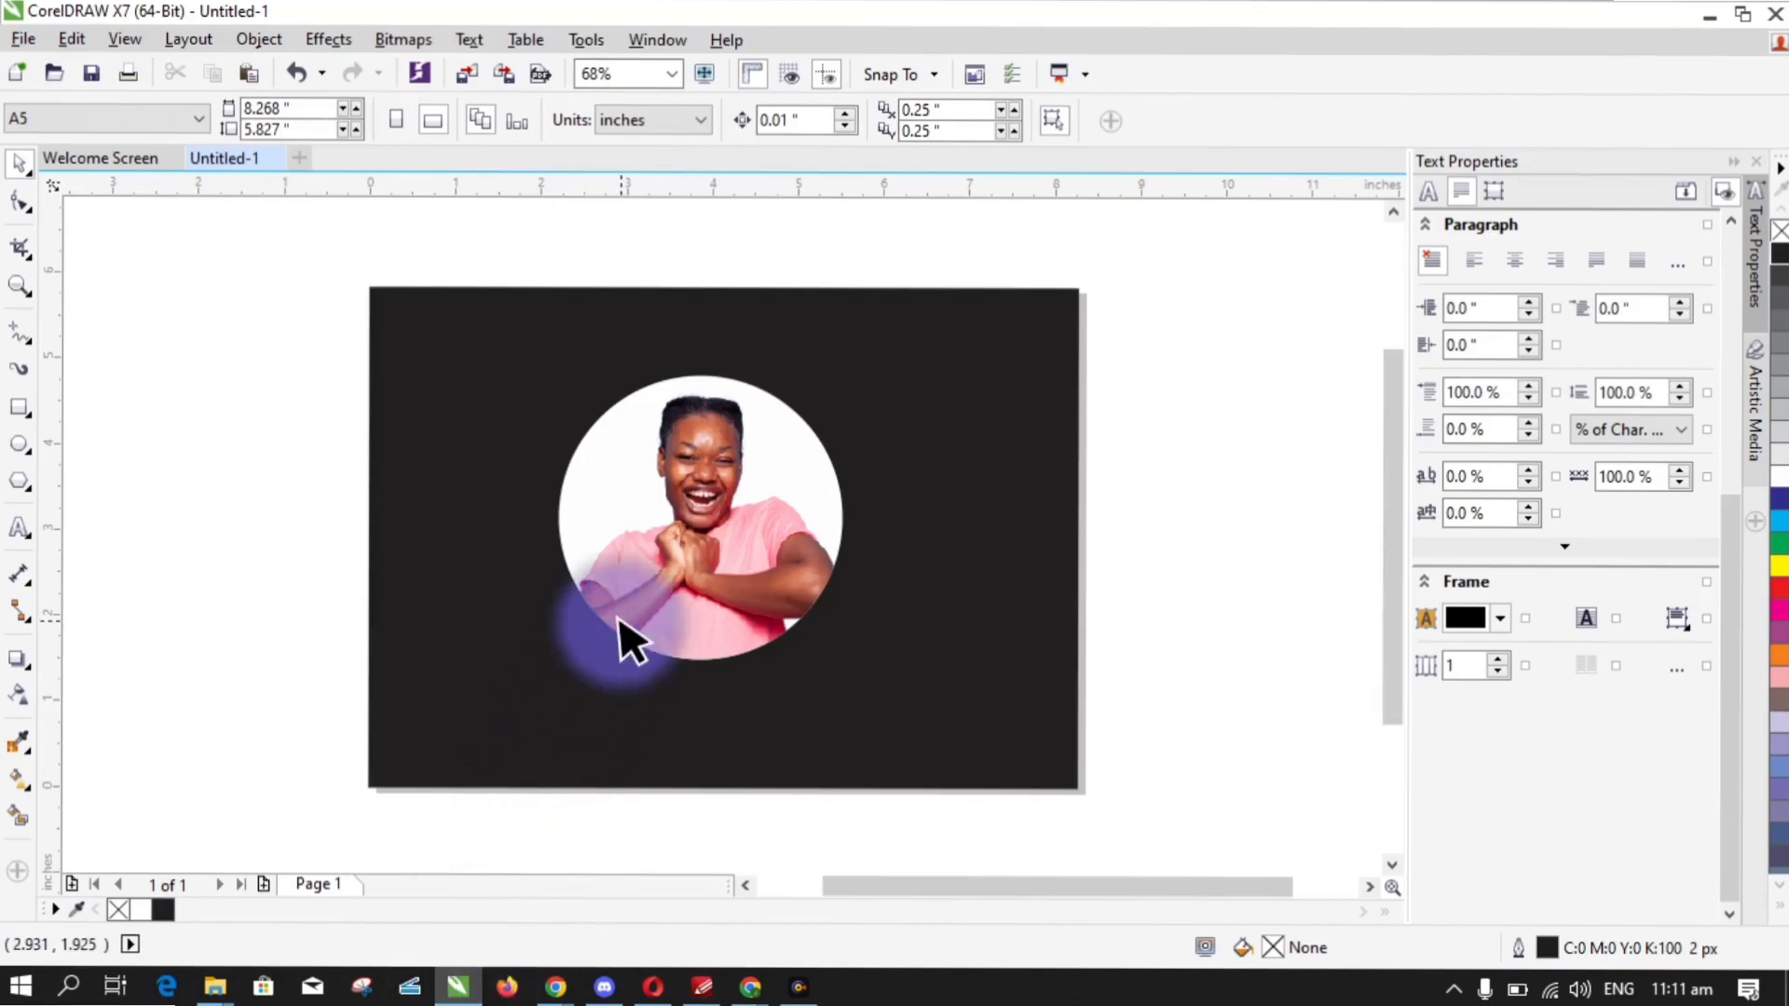
- Delete the circular portrait, undo it, and drag it off the page to the right
{"action": "key", "text": "Delete"}
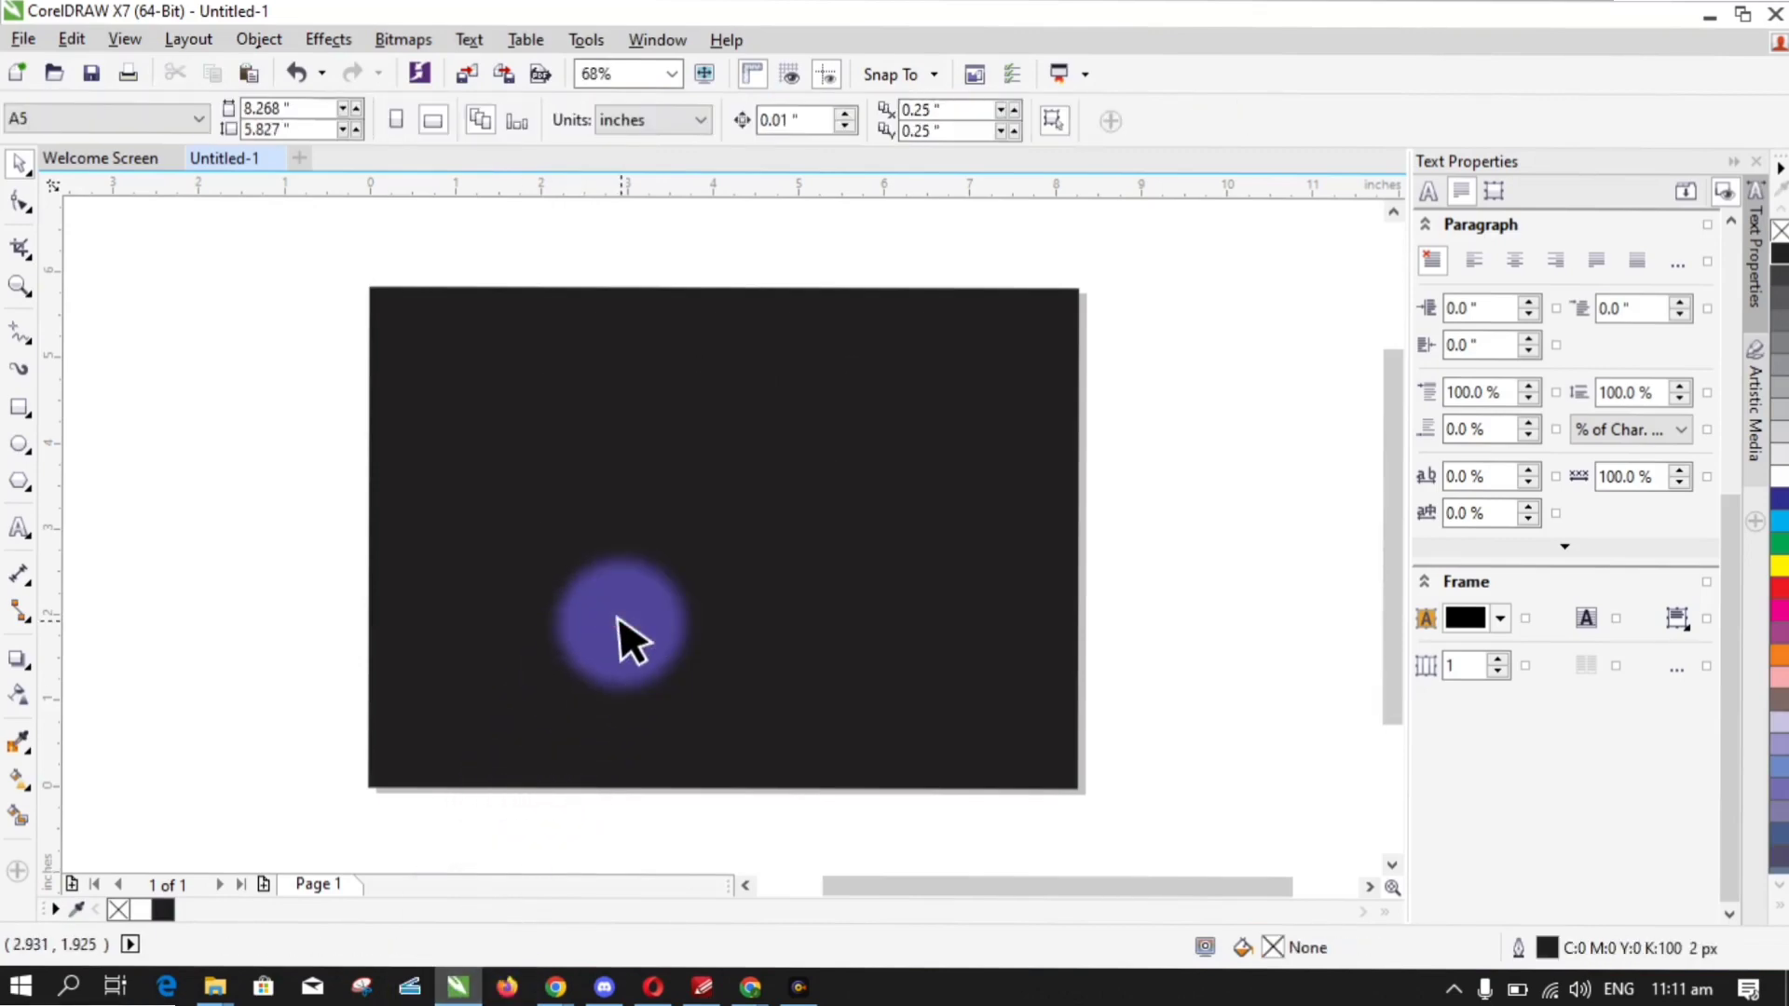
{"action": "key", "text": "ctrl+z"}
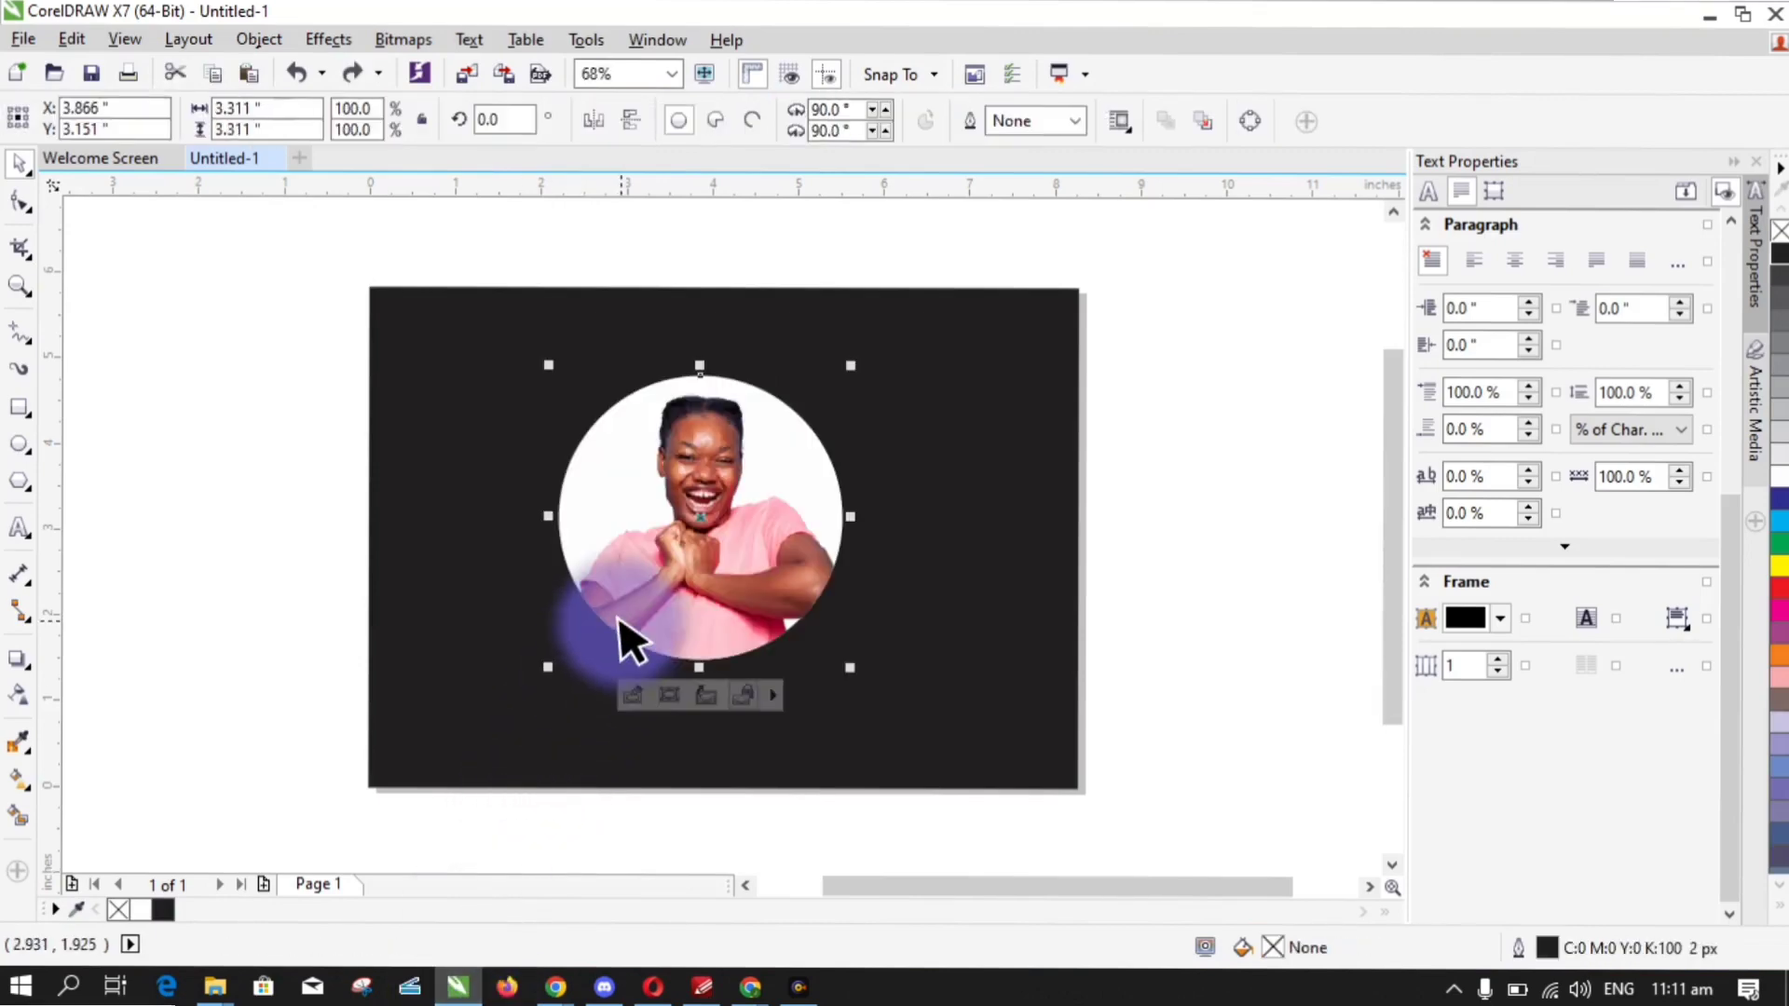
{"action": "left_click_drag", "start_coordinate": [702, 586], "coordinate": [1208, 559]}
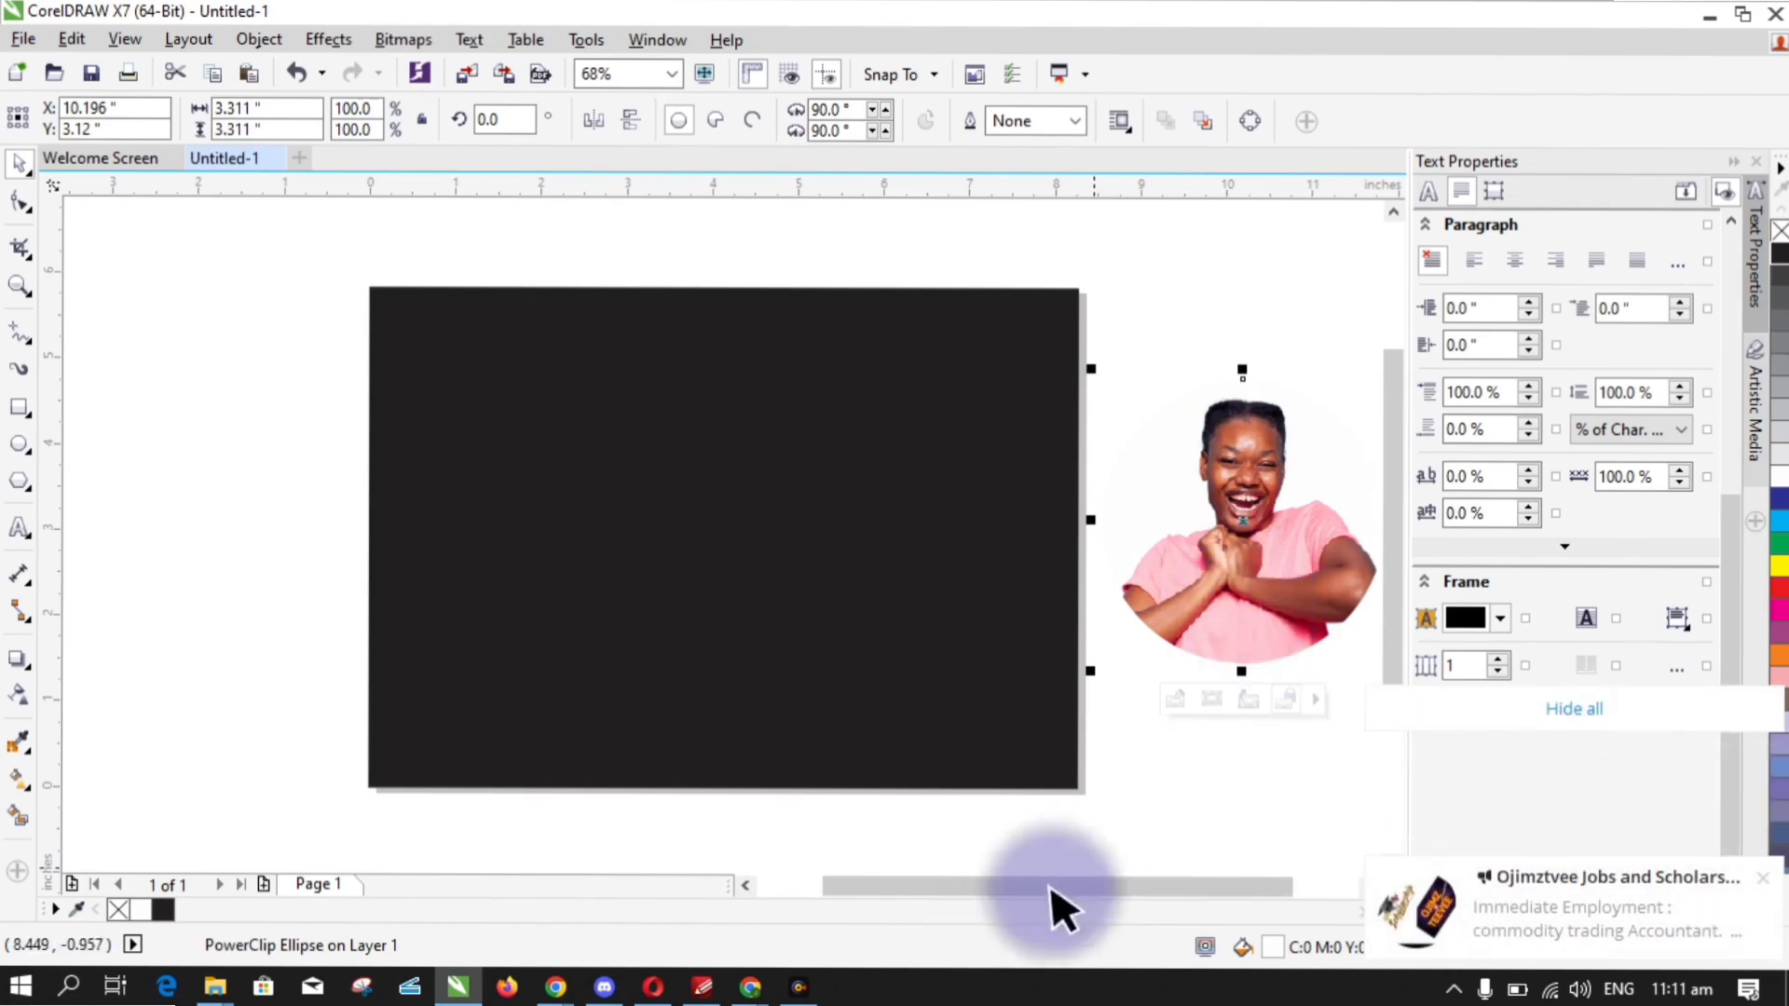
- In a new Chrome tab, search Google for 'remove bg' and open the remove.bg site
{"action": "mouse_move", "coordinate": [755, 995]}
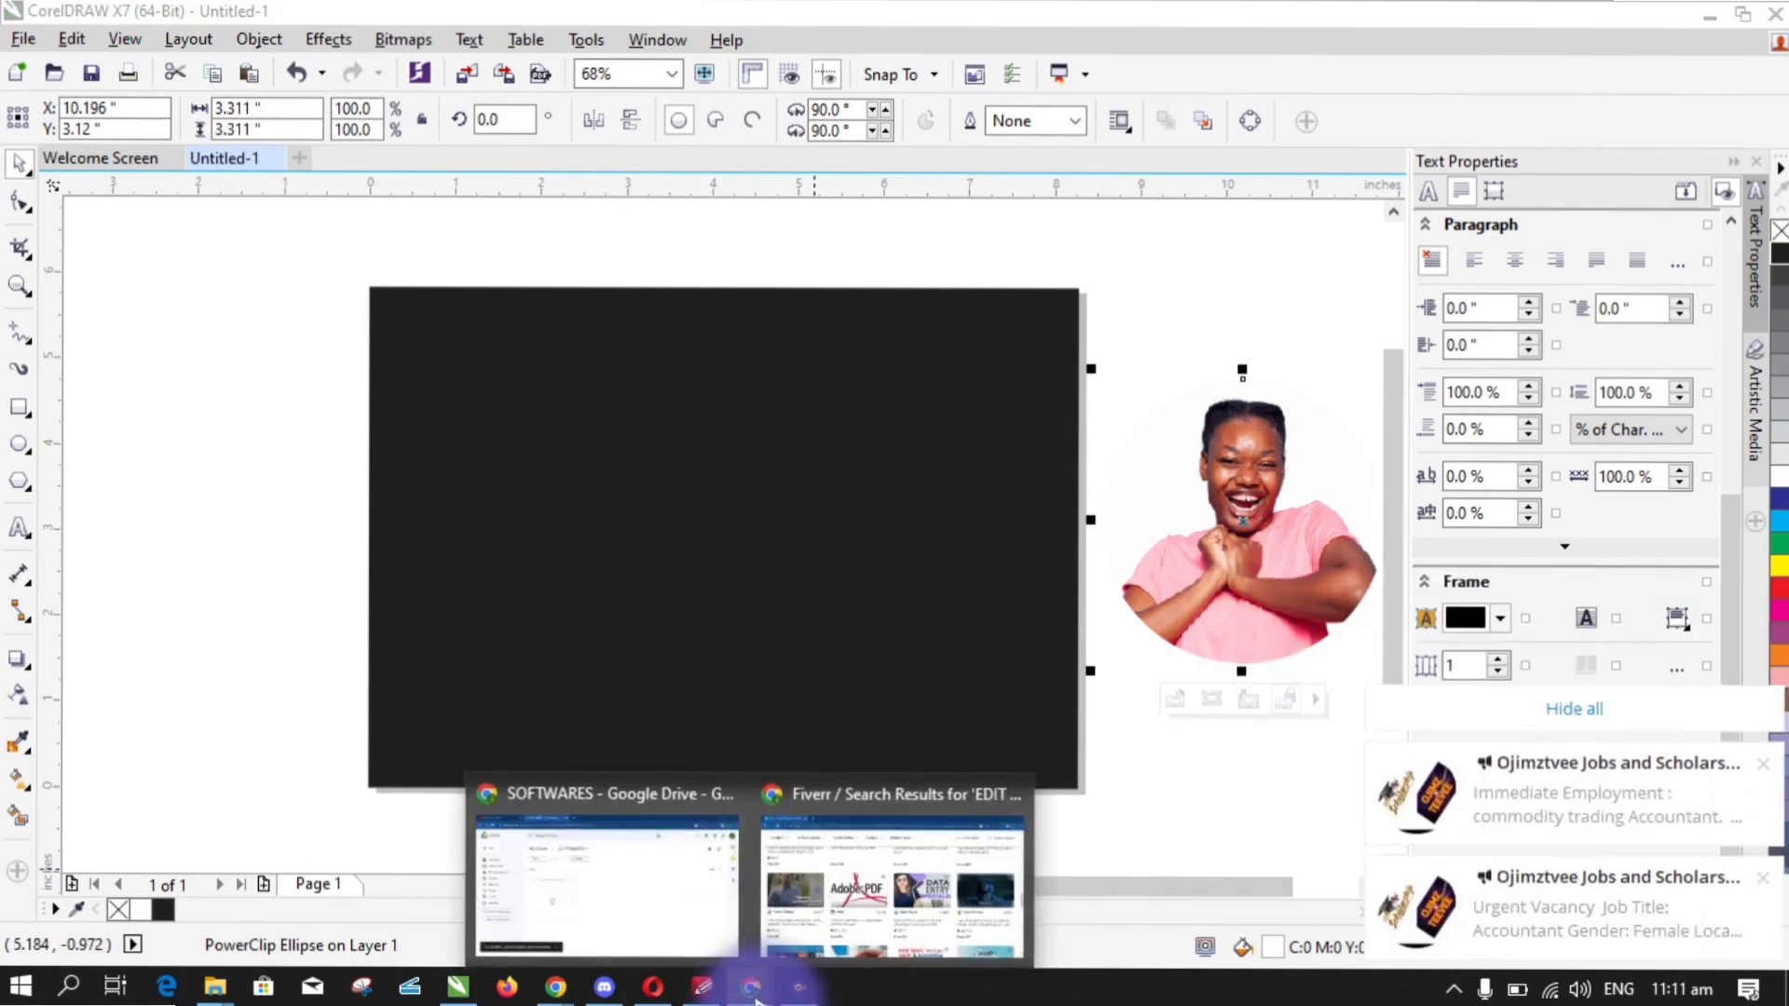
{"action": "left_click", "coordinate": [838, 922]}
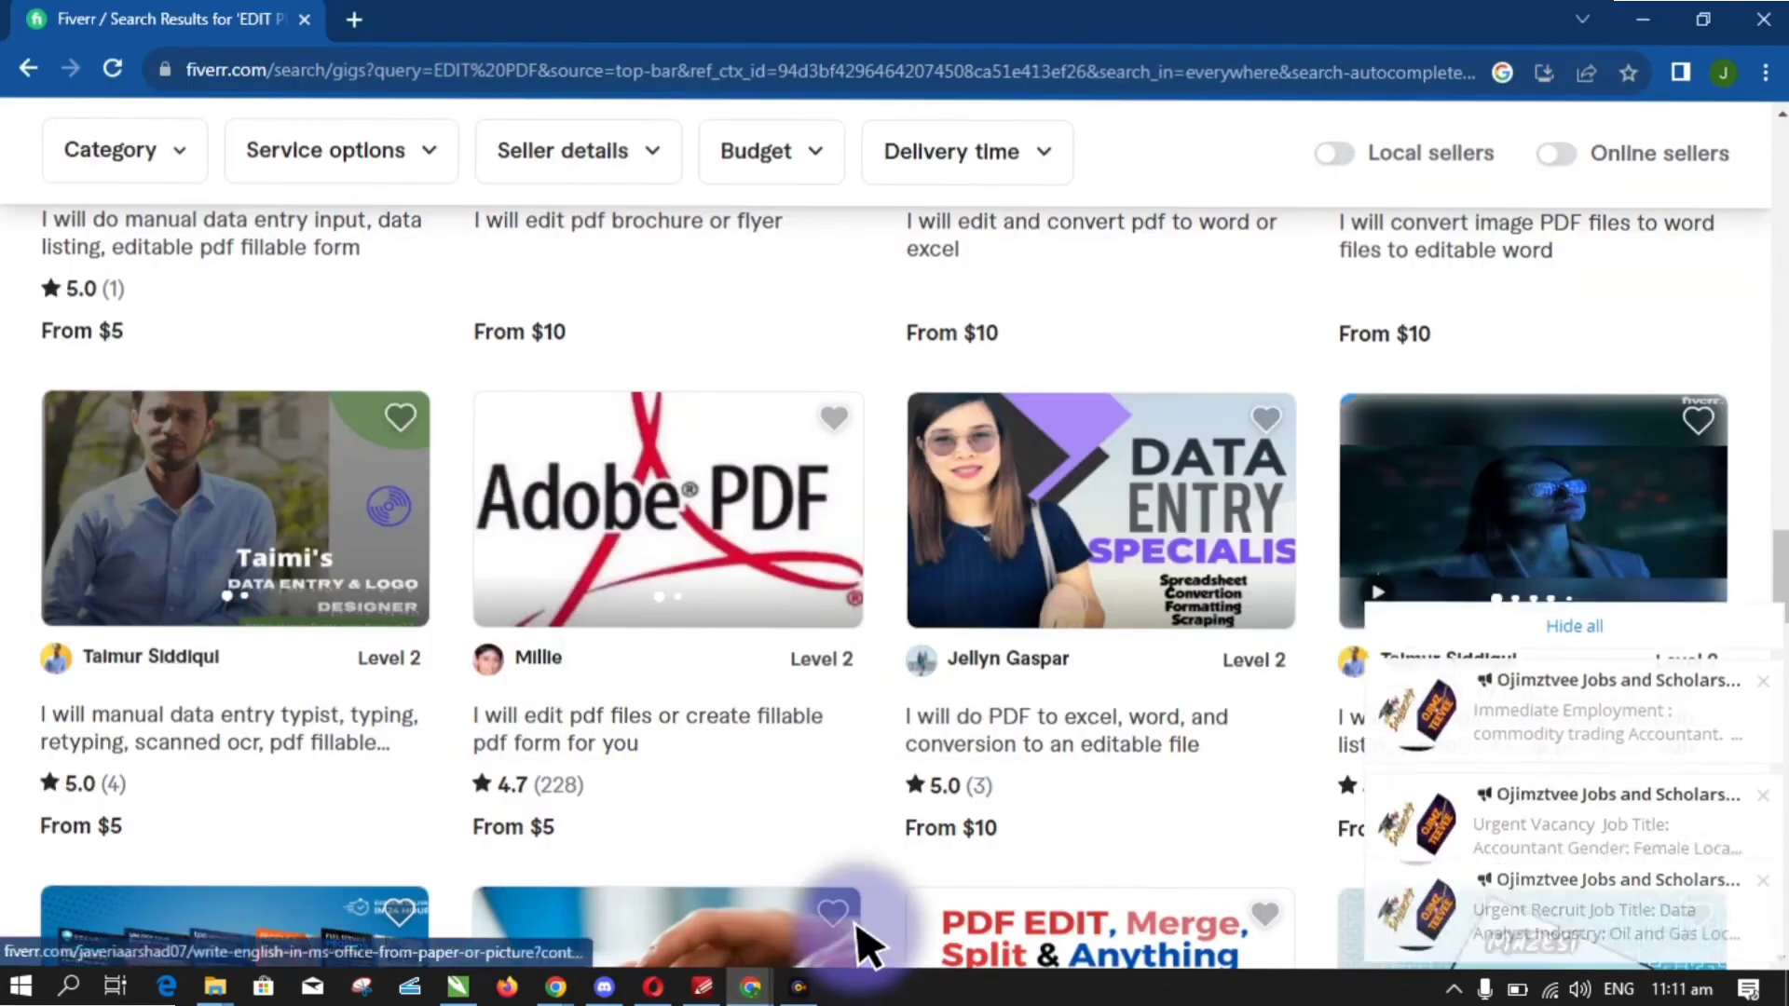
{"action": "left_click", "coordinate": [359, 20]}
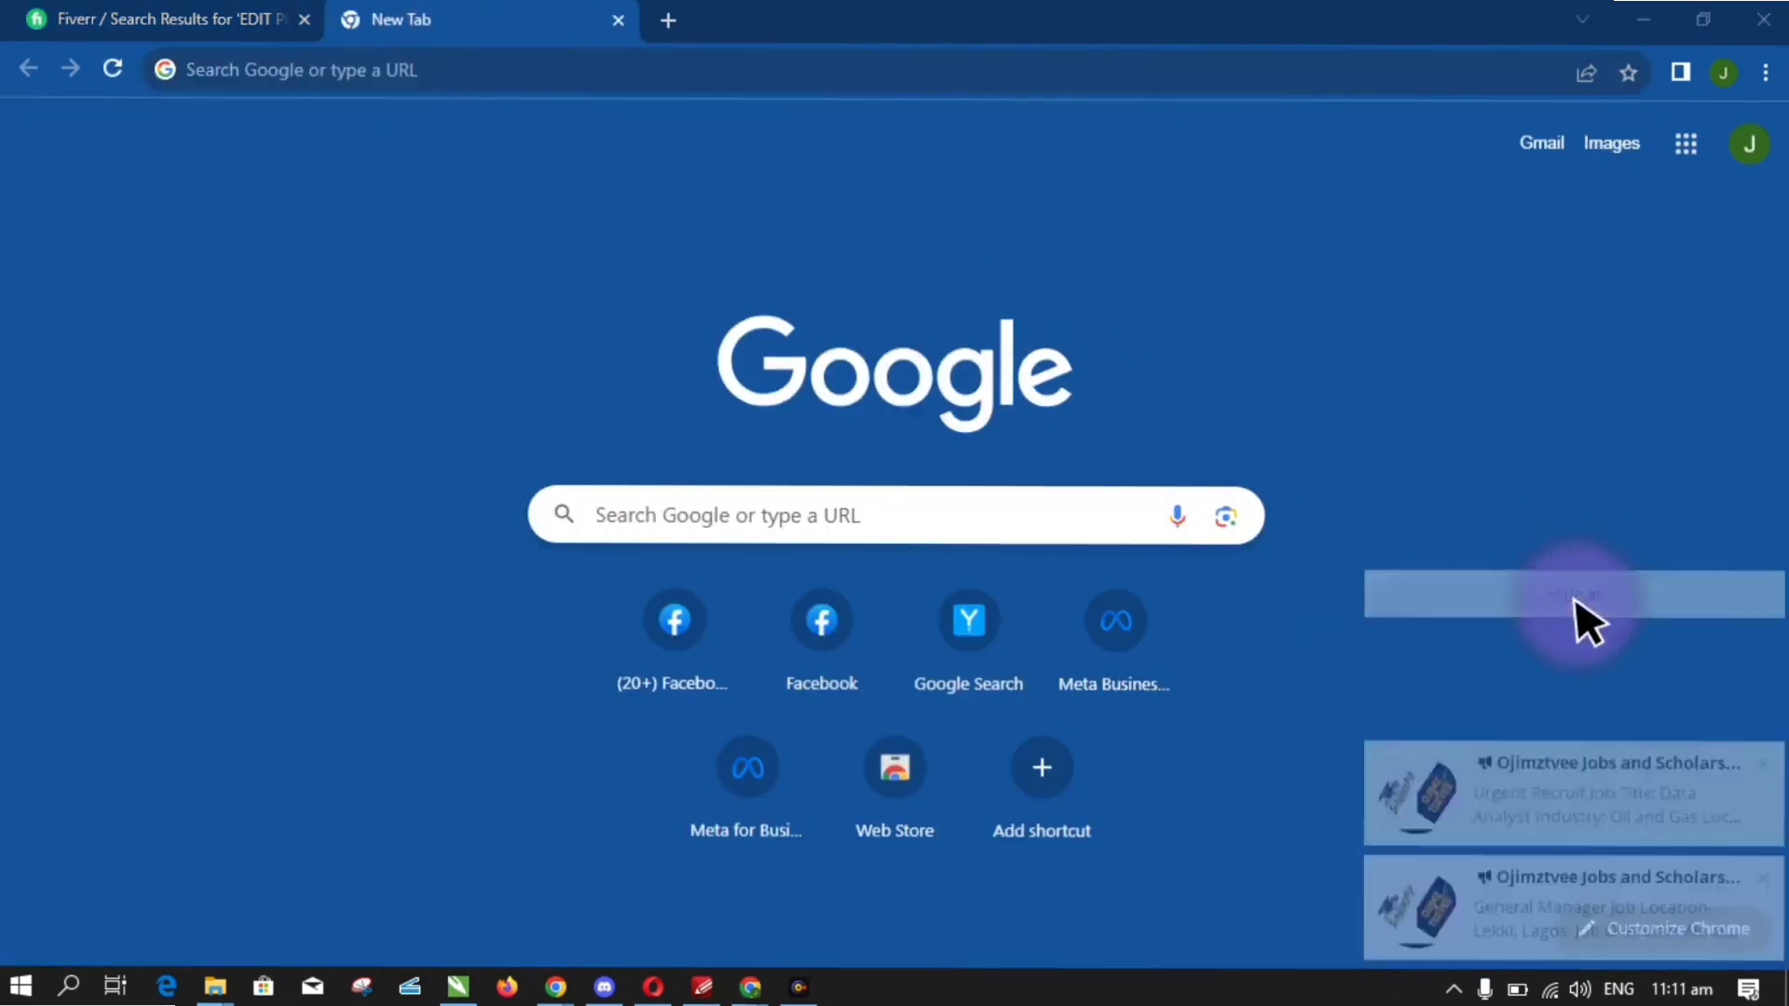
{"action": "left_click", "coordinate": [1589, 596]}
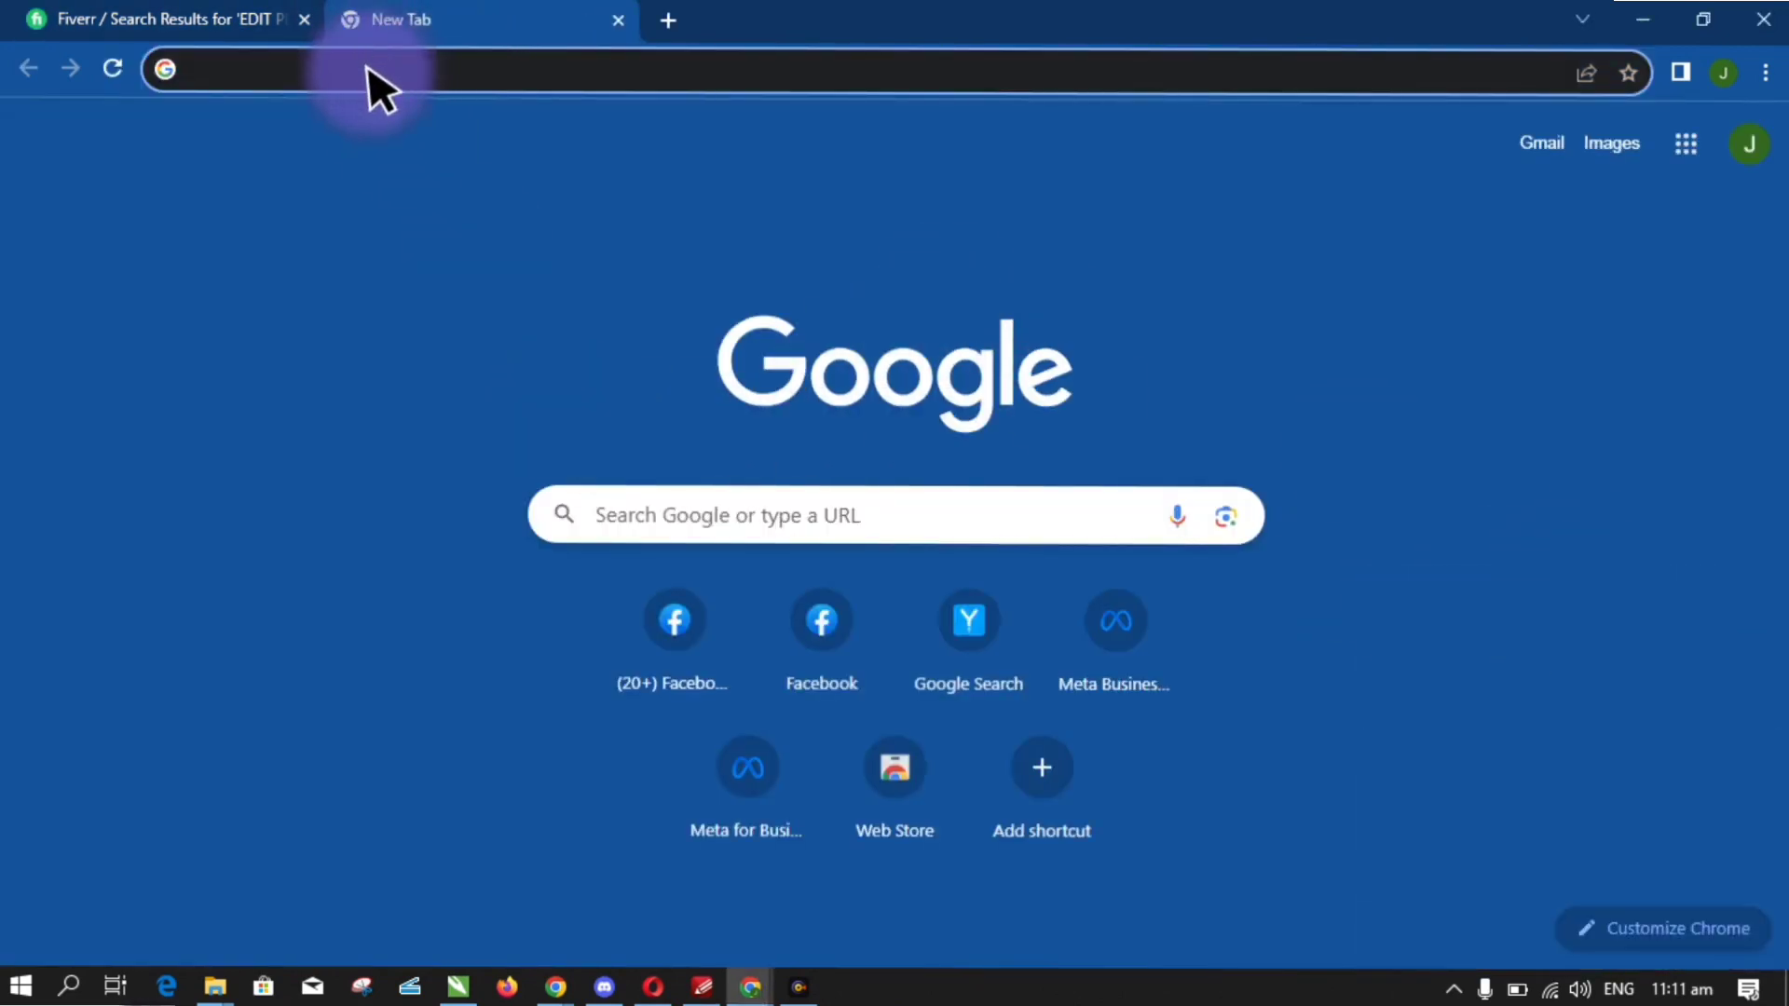
{"action": "type", "text": "REMOVE"}
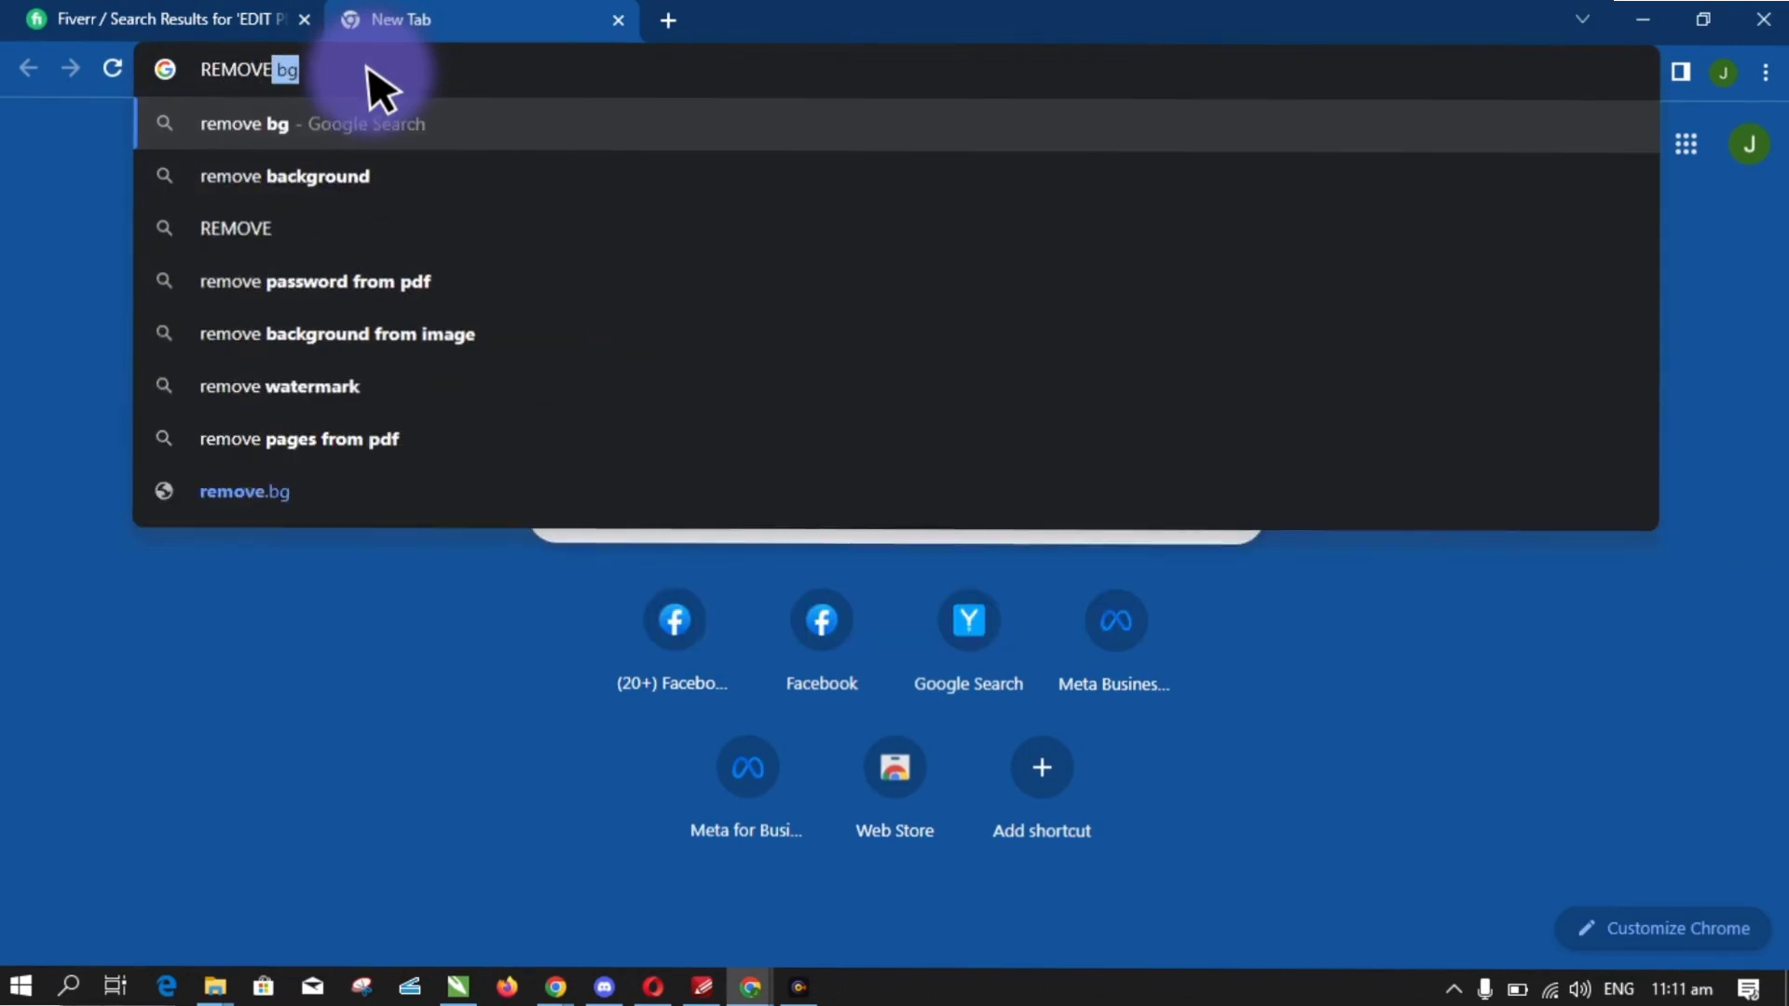
{"action": "key", "text": "Return"}
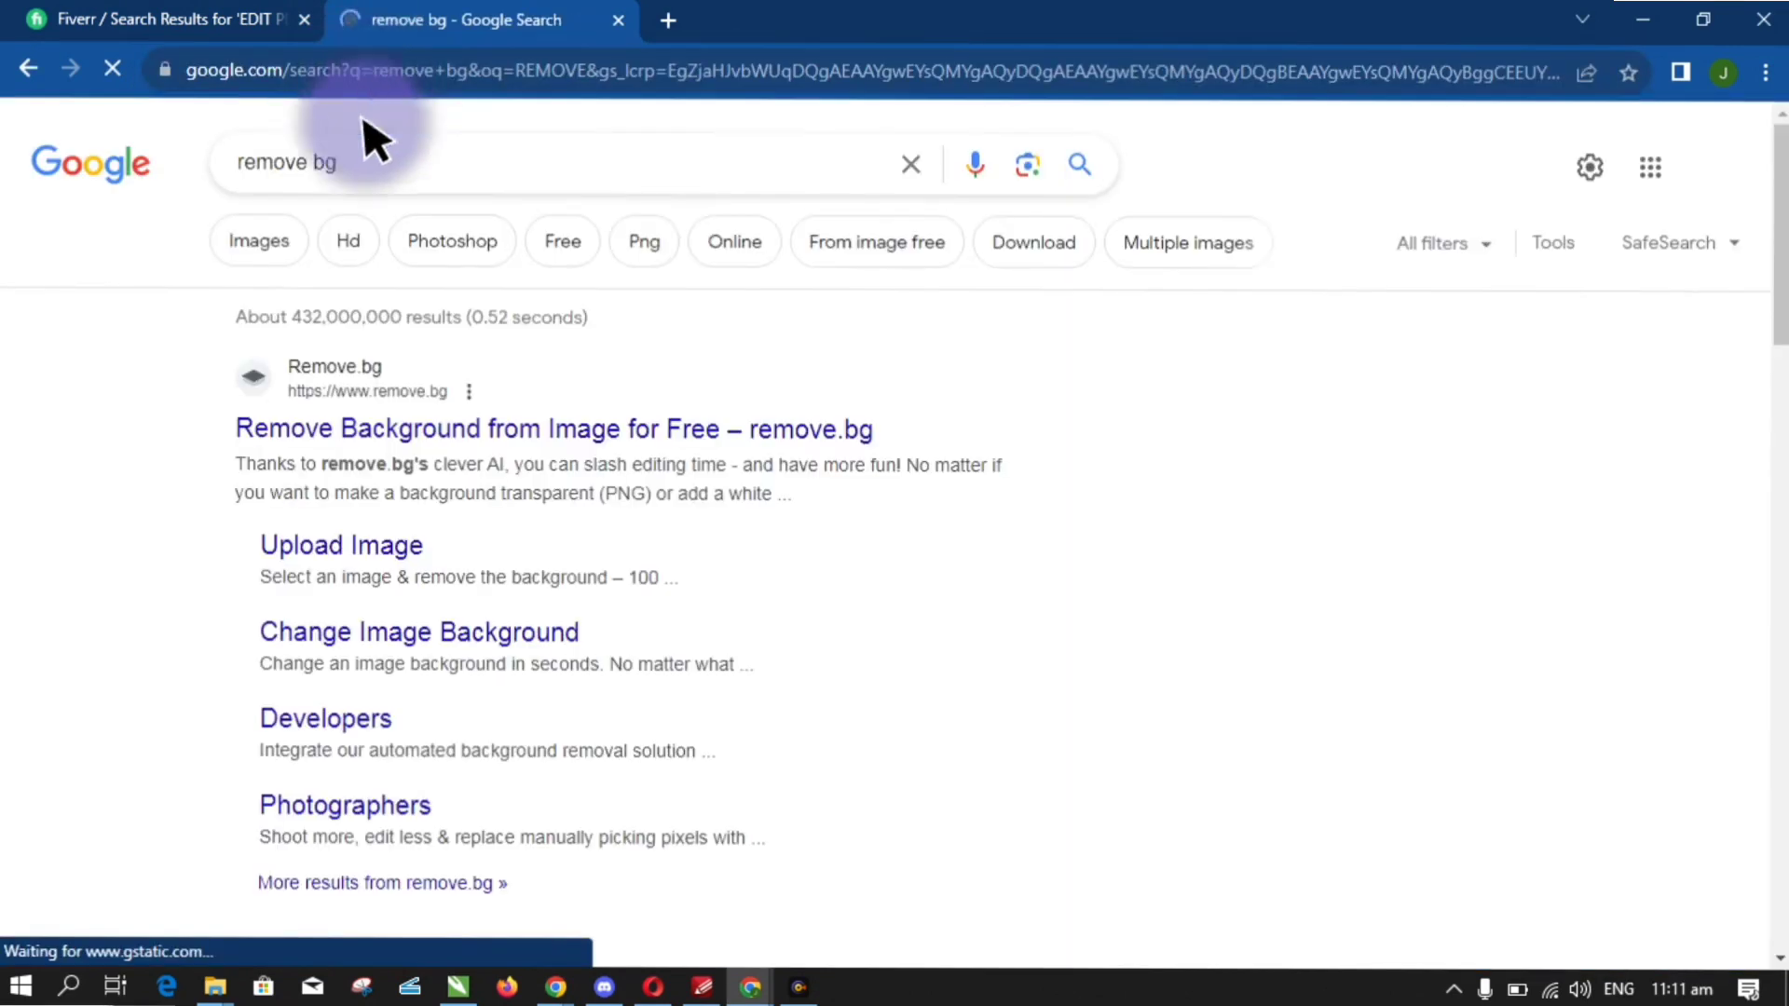
{"action": "left_click", "coordinate": [396, 430]}
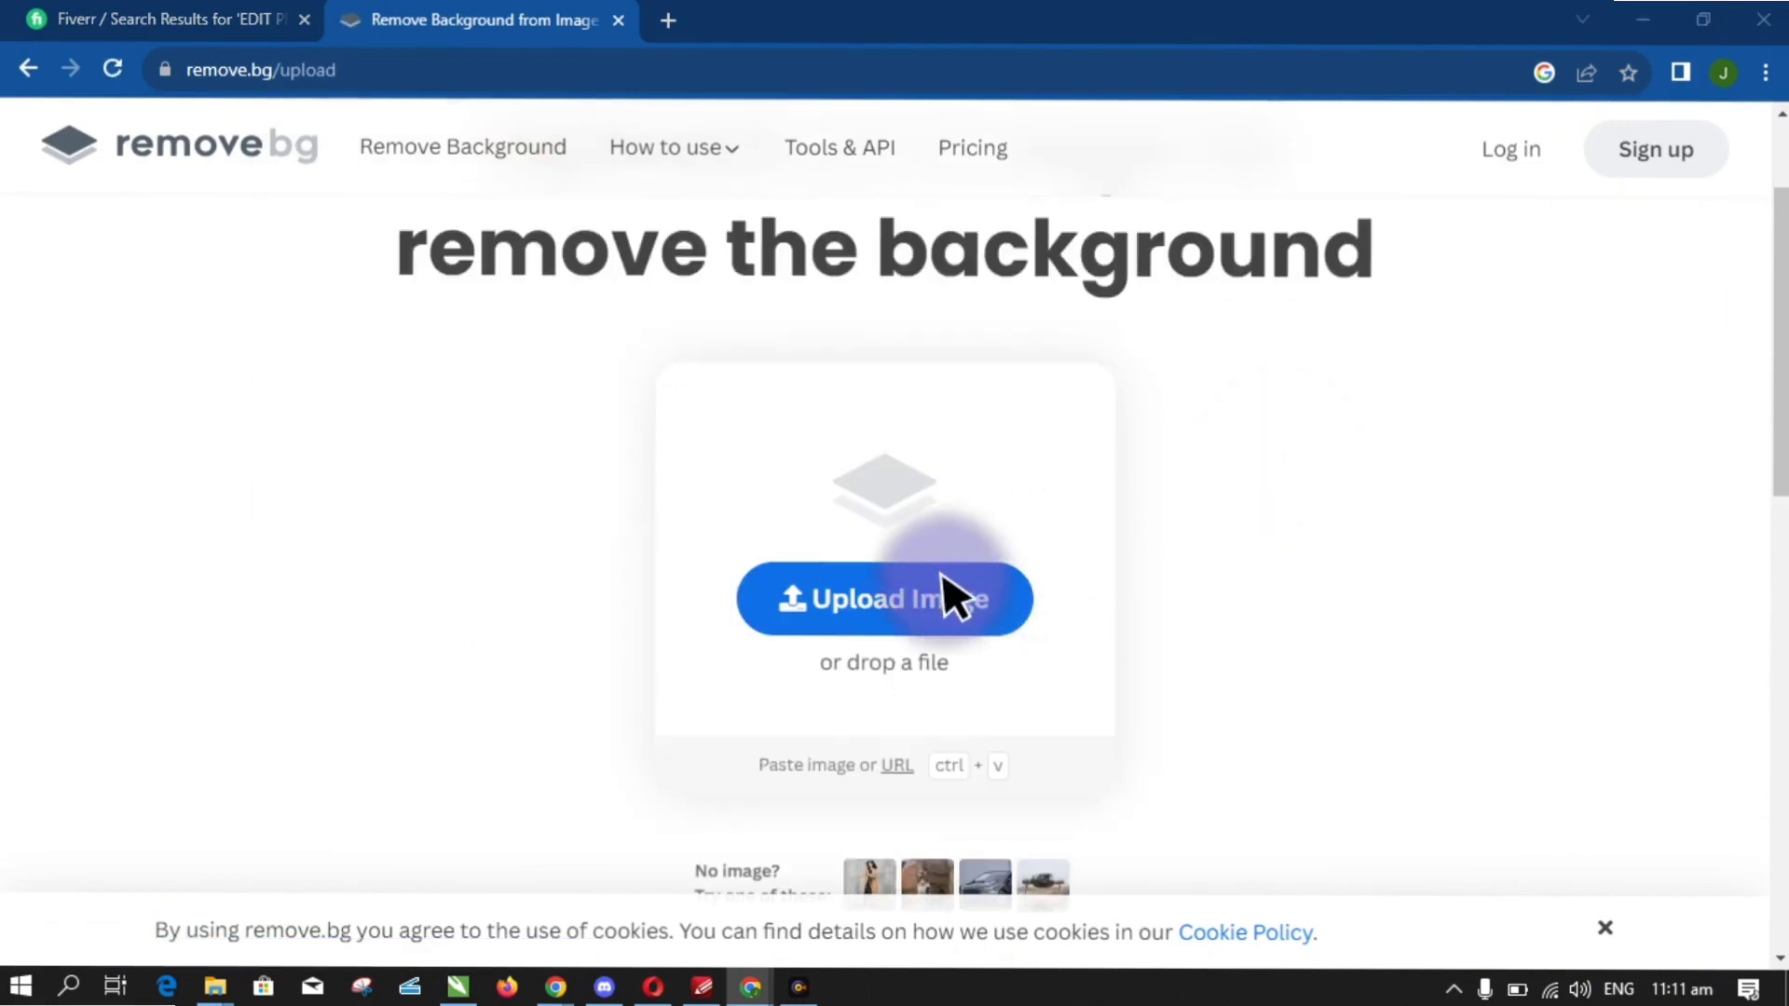
- Upload photo 20230817_122234 from Downloads and download the background-free PNG cutout
{"action": "left_click", "coordinate": [918, 623]}
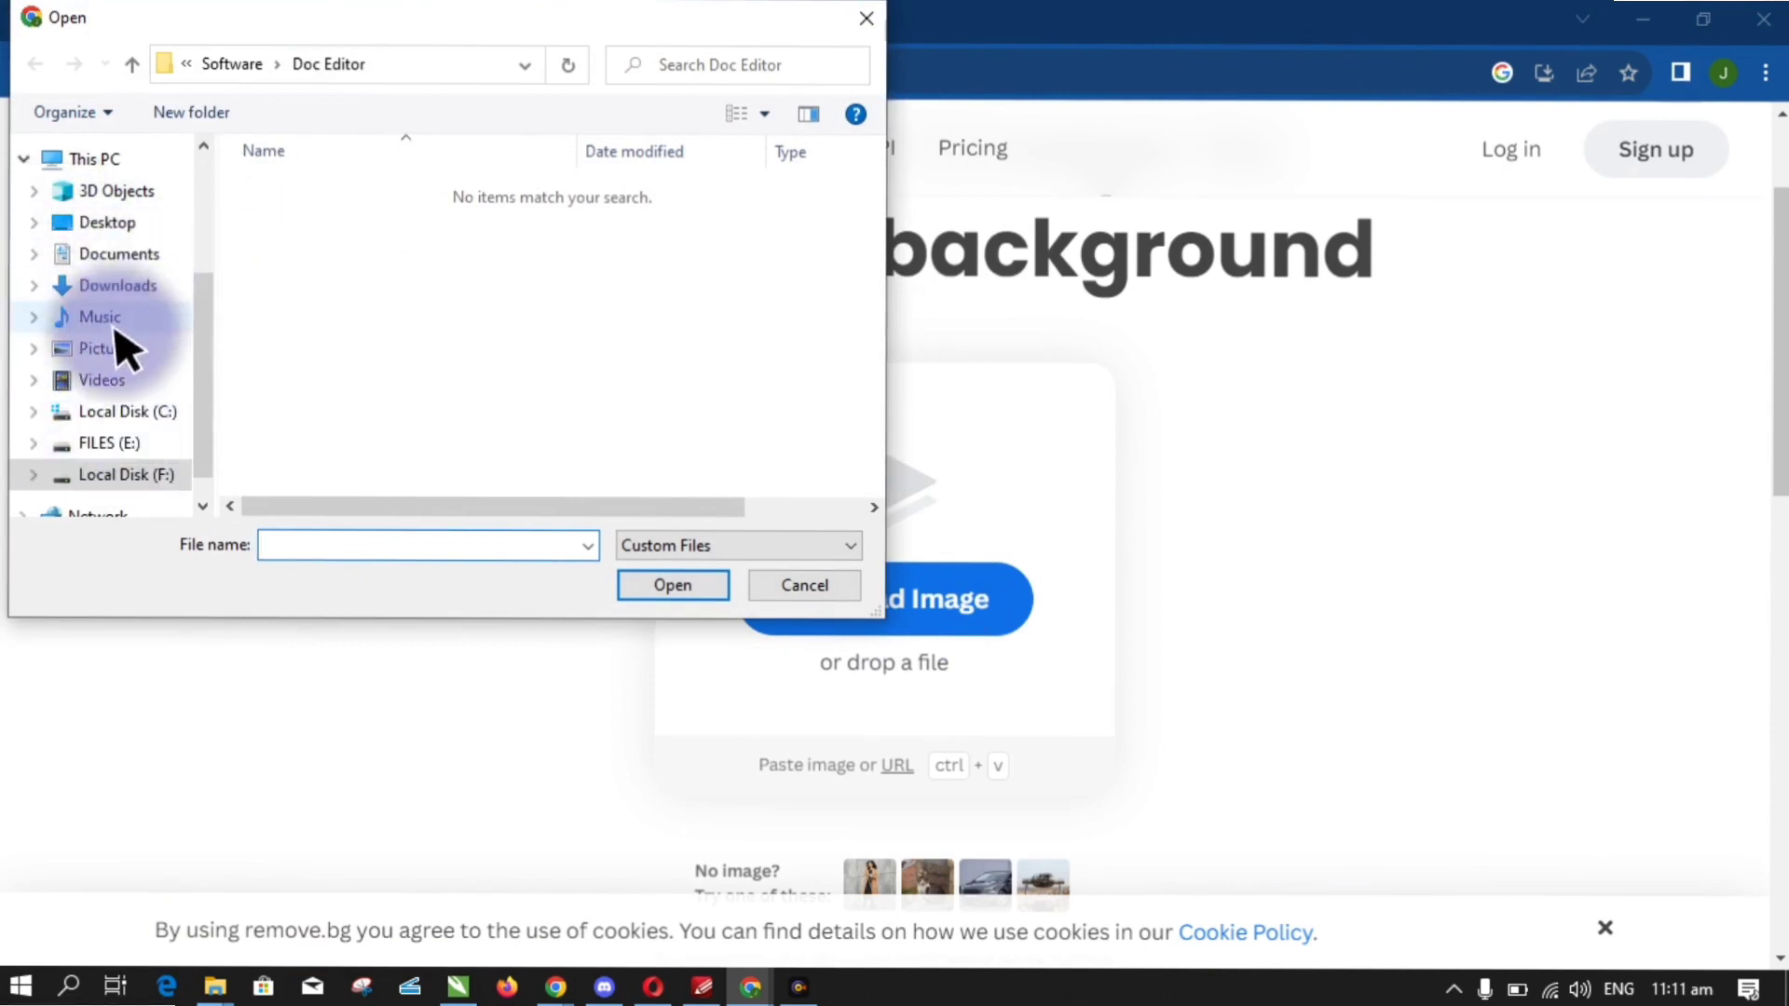
{"action": "left_click", "coordinate": [124, 286]}
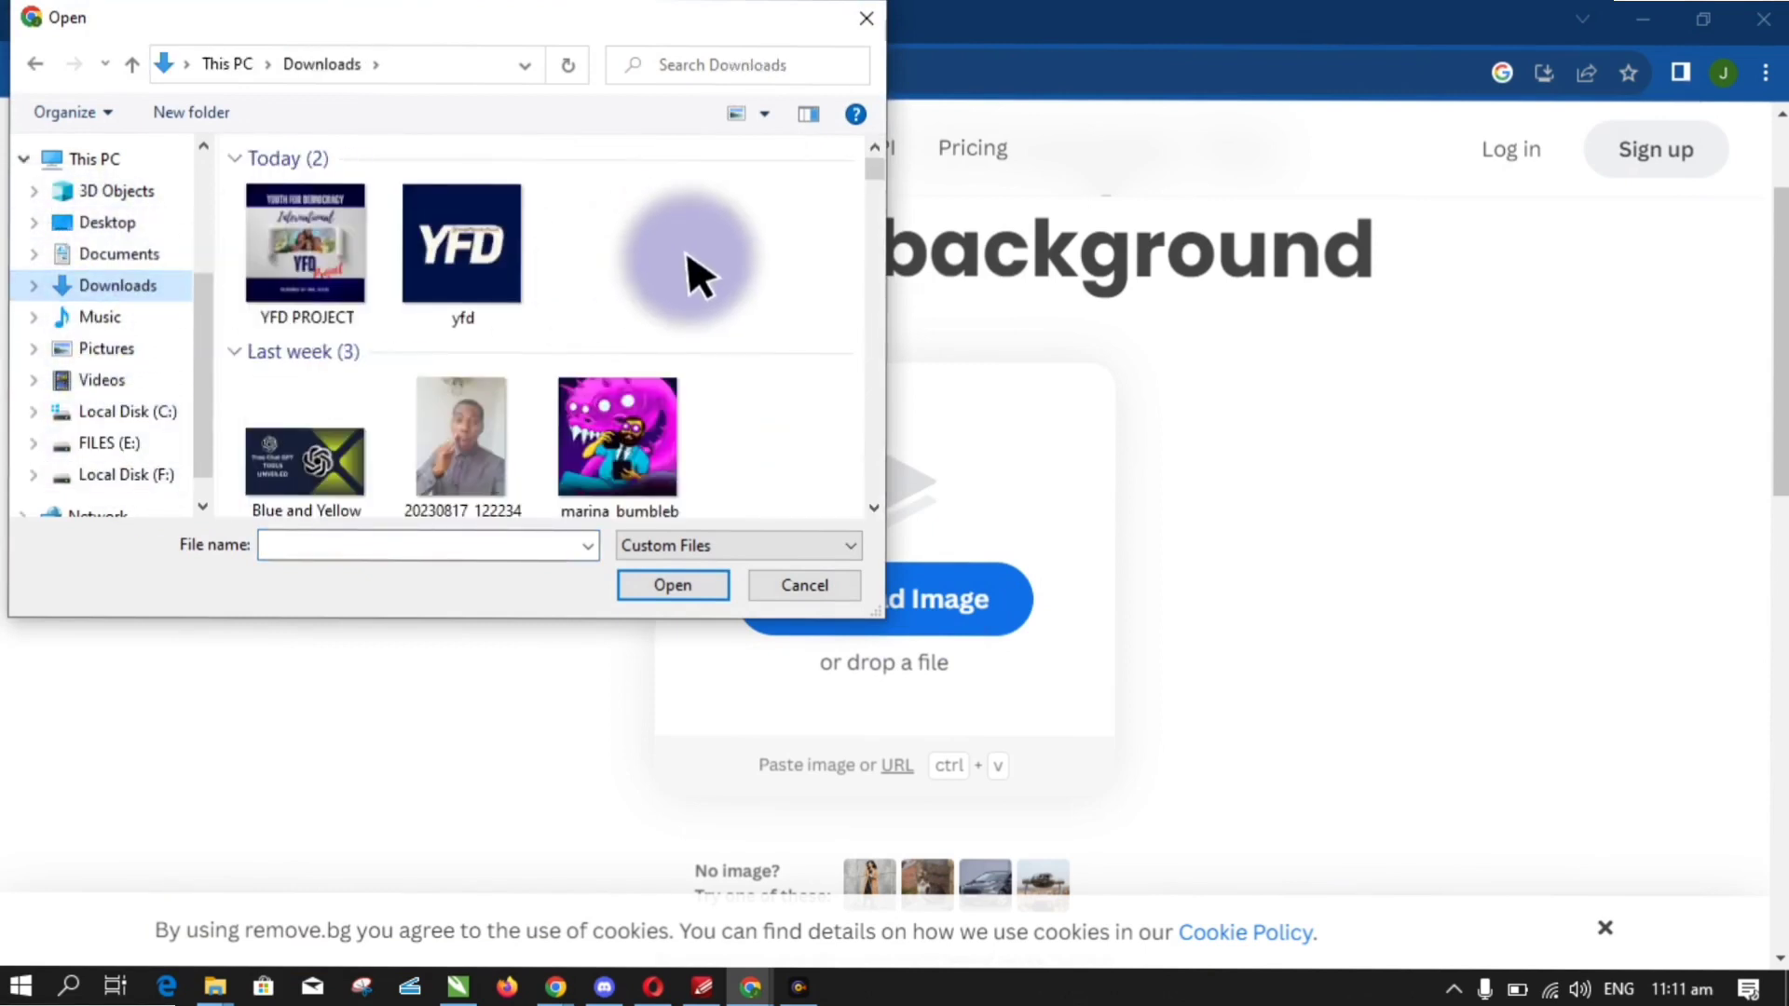
{"action": "mouse_move", "coordinate": [877, 165]}
{"action": "left_mouse_down"}
{"action": "mouse_move", "coordinate": [875, 187]}
{"action": "mouse_move", "coordinate": [875, 171]}
{"action": "left_mouse_up"}
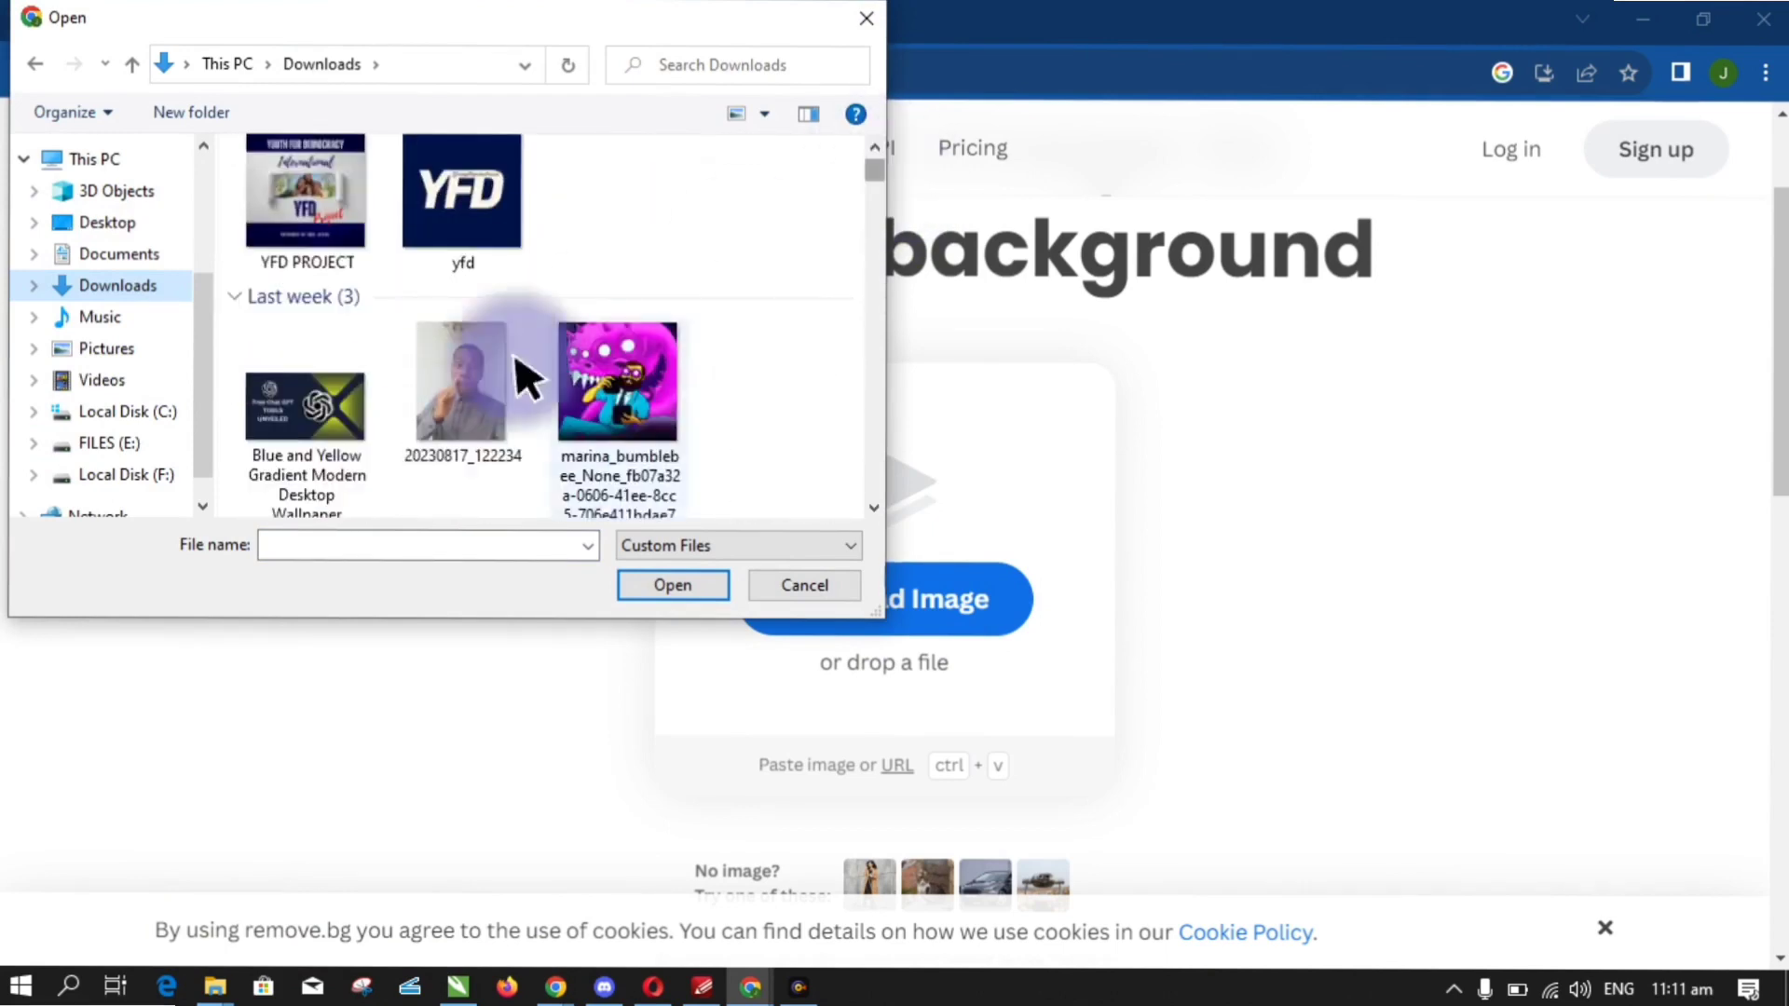
{"action": "double_click", "coordinate": [447, 419]}
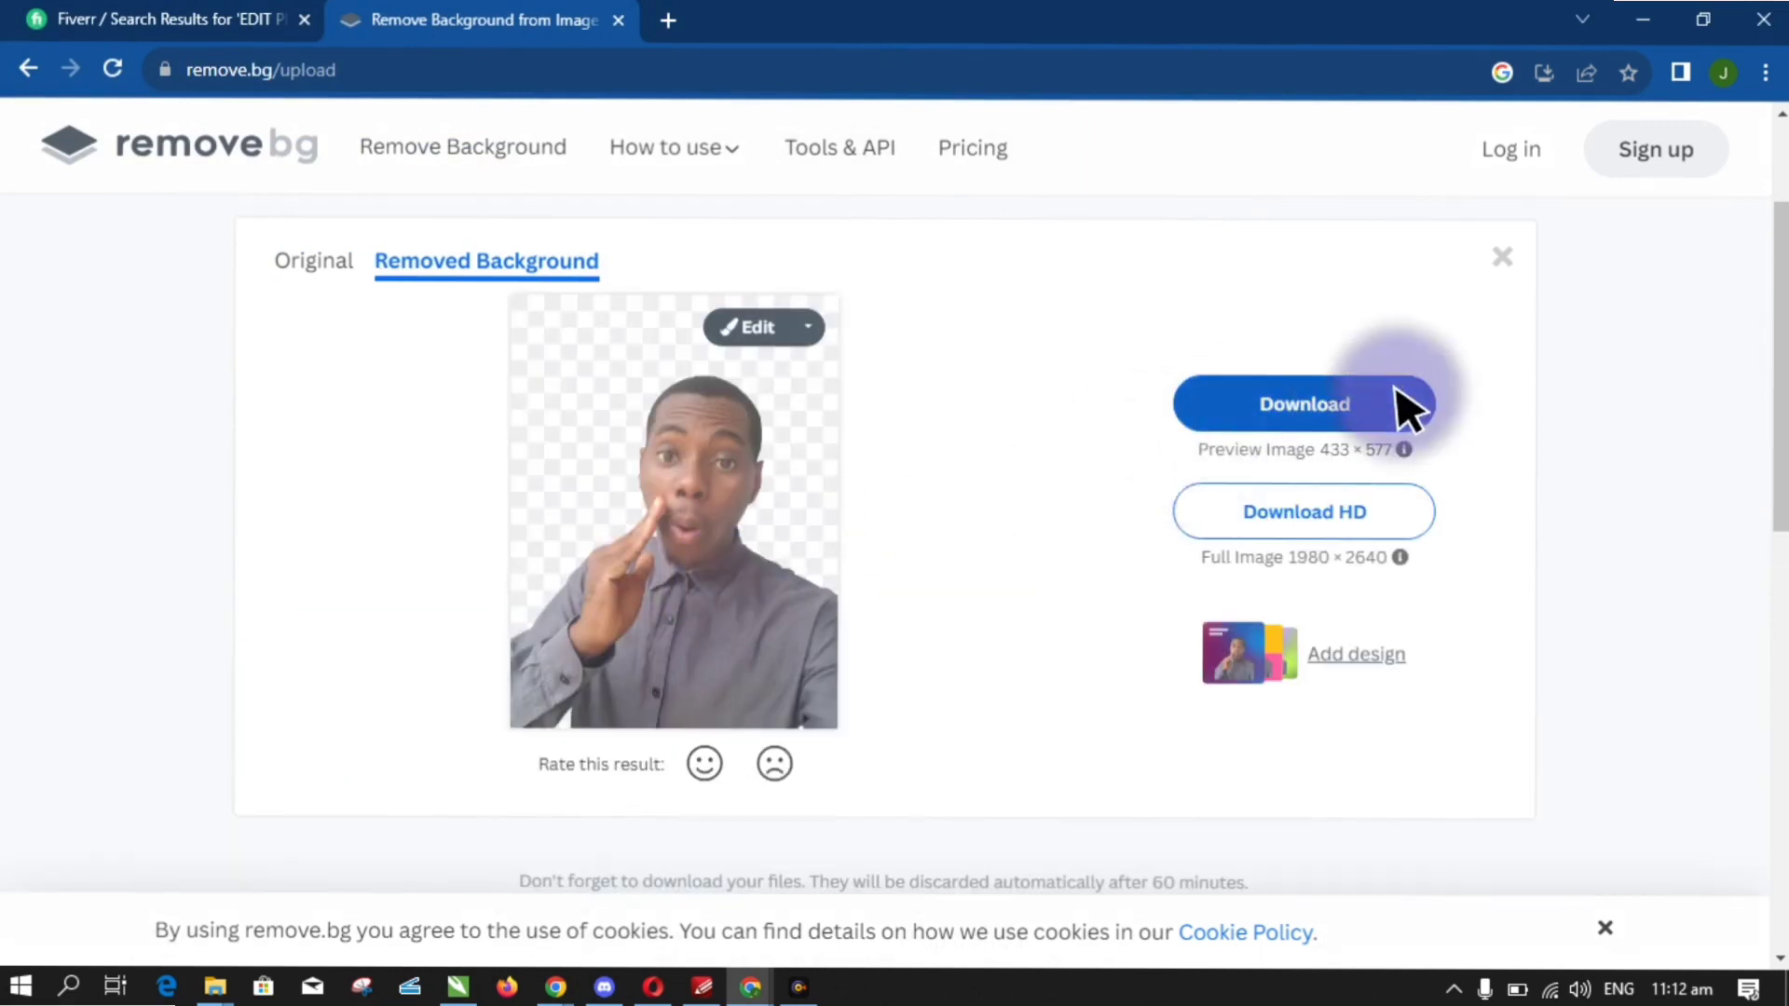
{"action": "left_click", "coordinate": [1397, 396]}
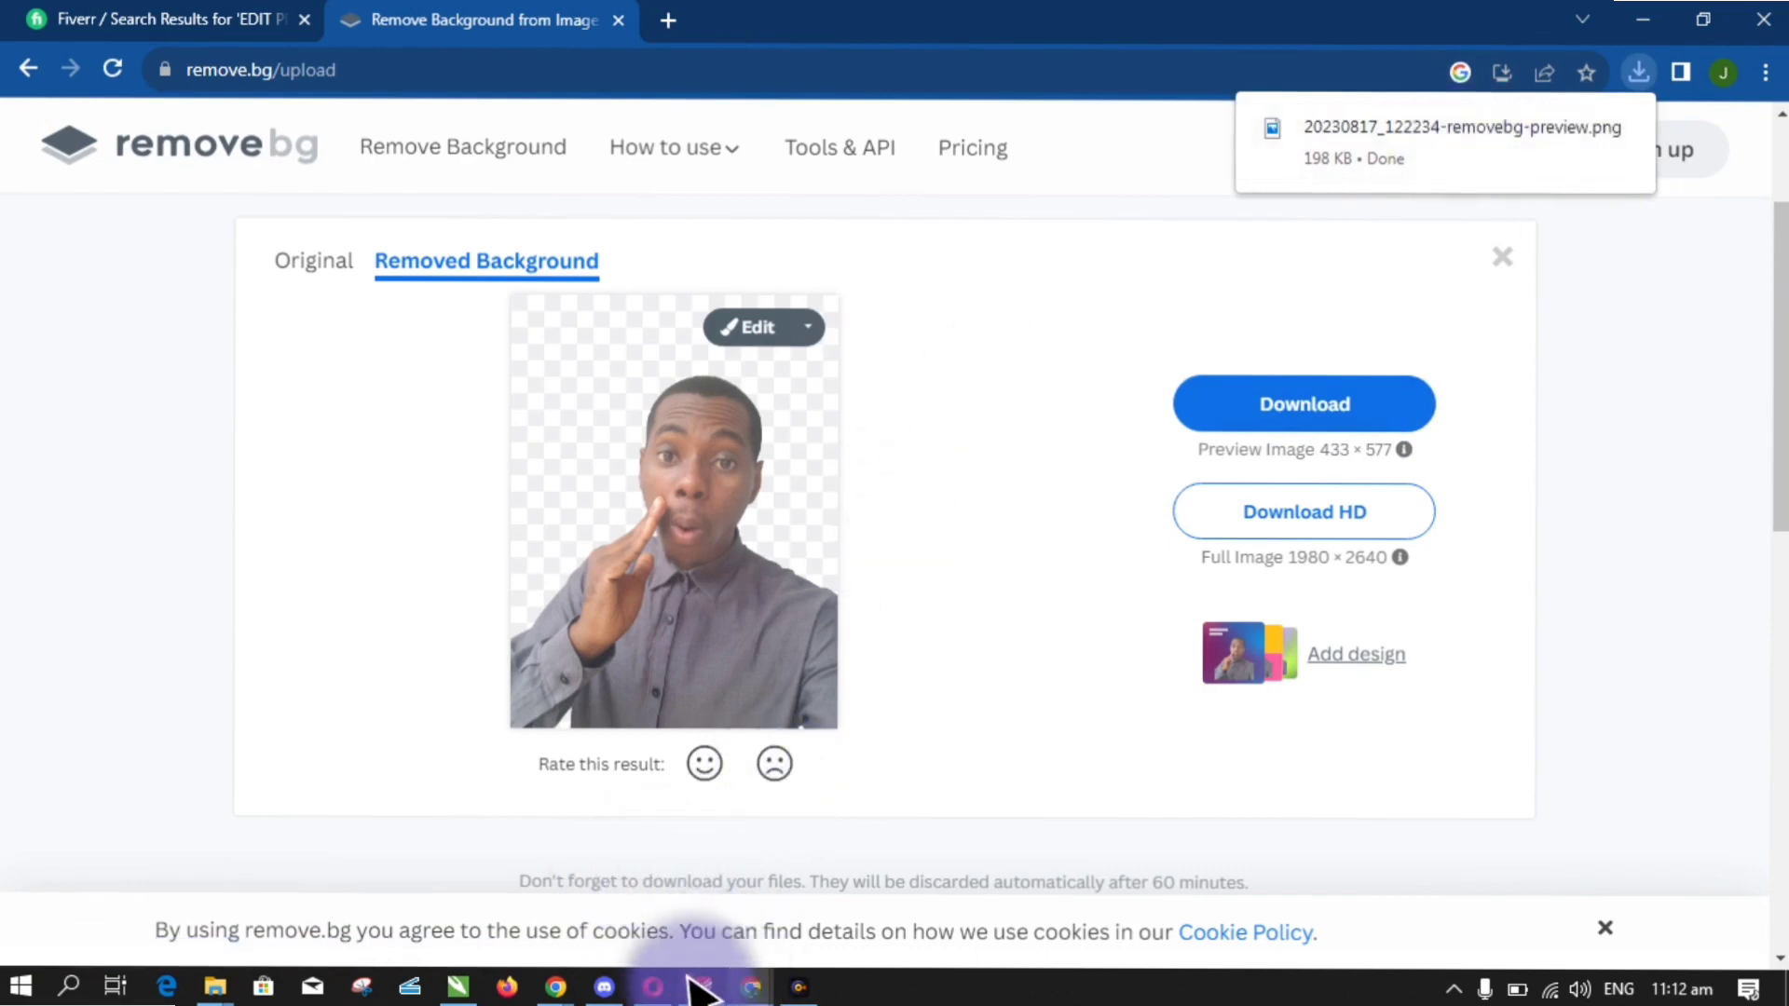
- Drag 20230817_122234-removebg-preview from the Downloads folder onto the CorelDRAW page
{"action": "left_click", "coordinate": [458, 987]}
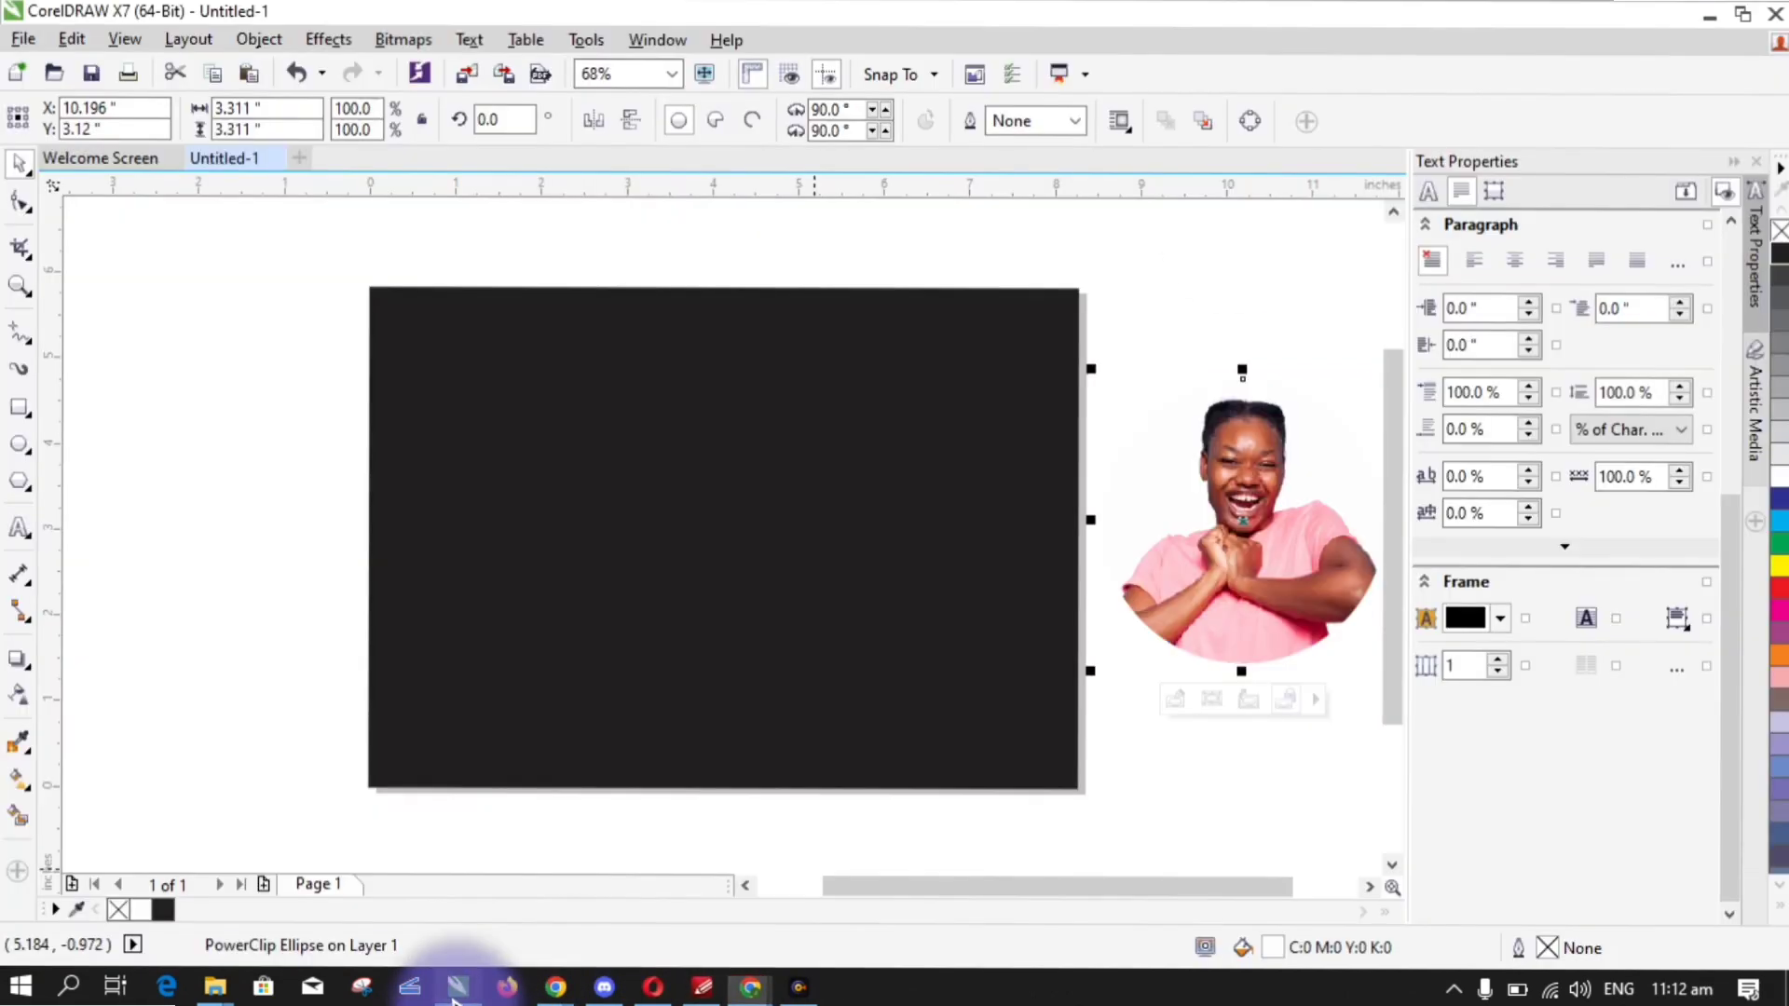
{"action": "mouse_move", "coordinate": [213, 983]}
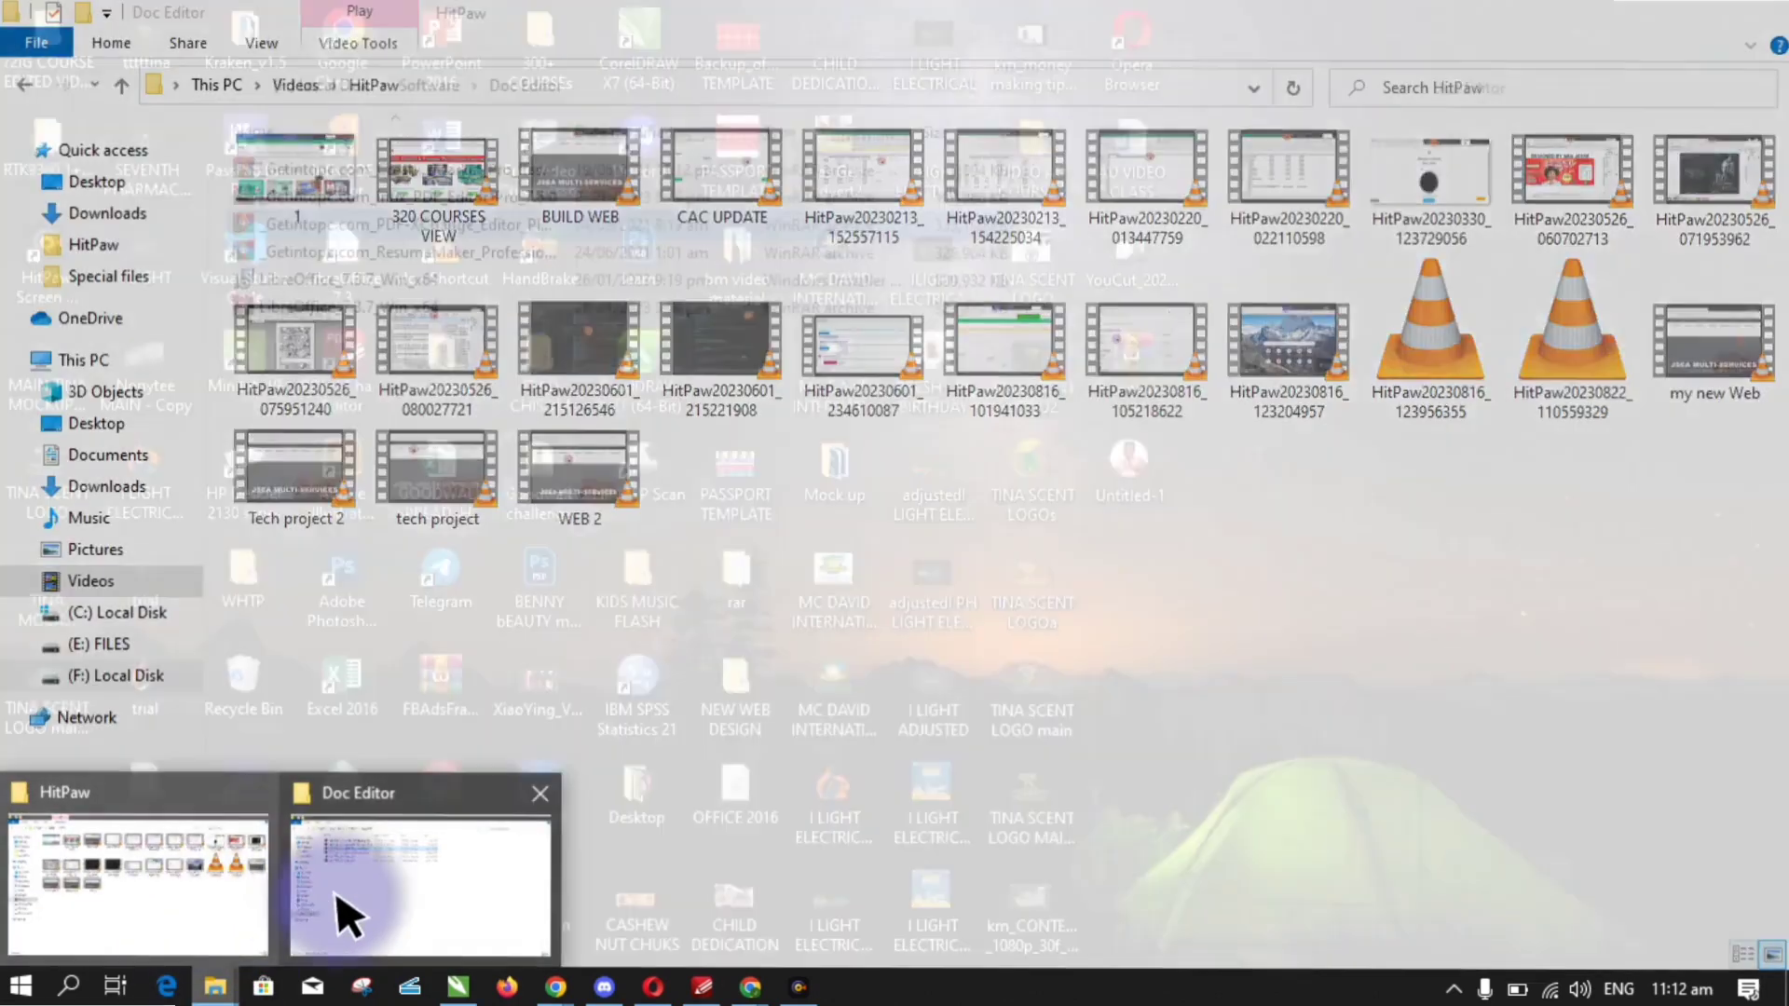
{"action": "left_click", "coordinate": [354, 913]}
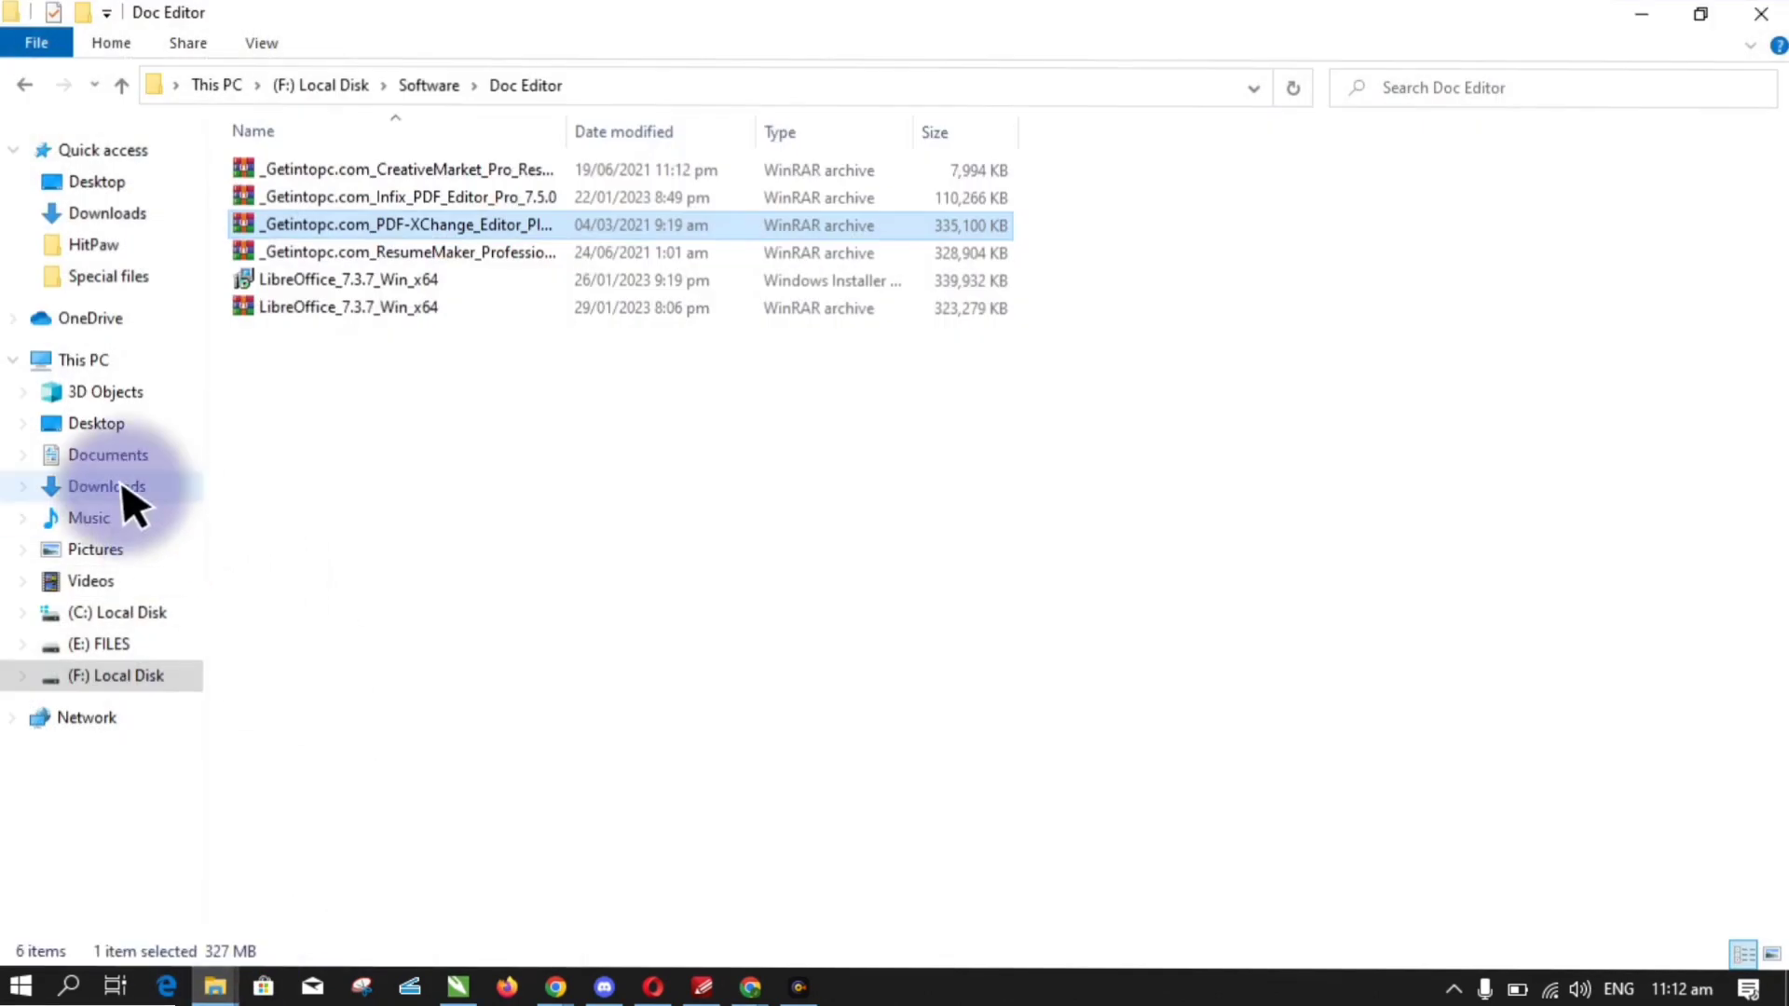
{"action": "left_click", "coordinate": [93, 361]}
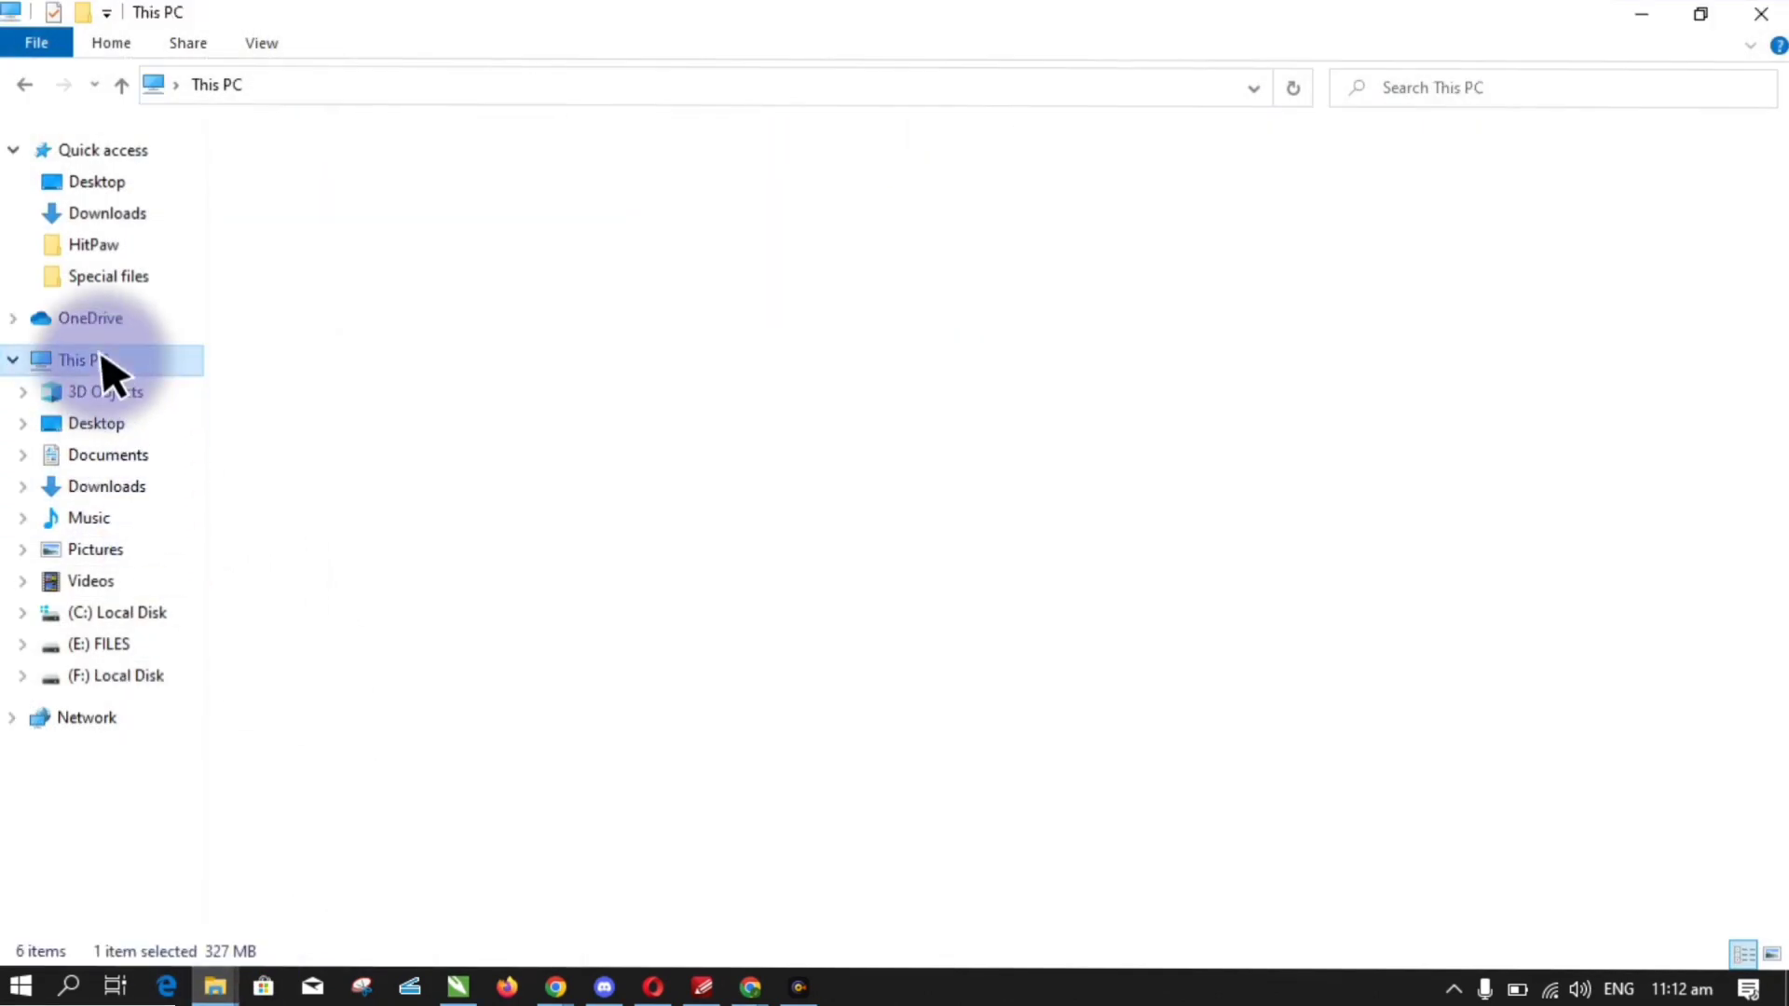
{"action": "left_click", "coordinate": [107, 487]}
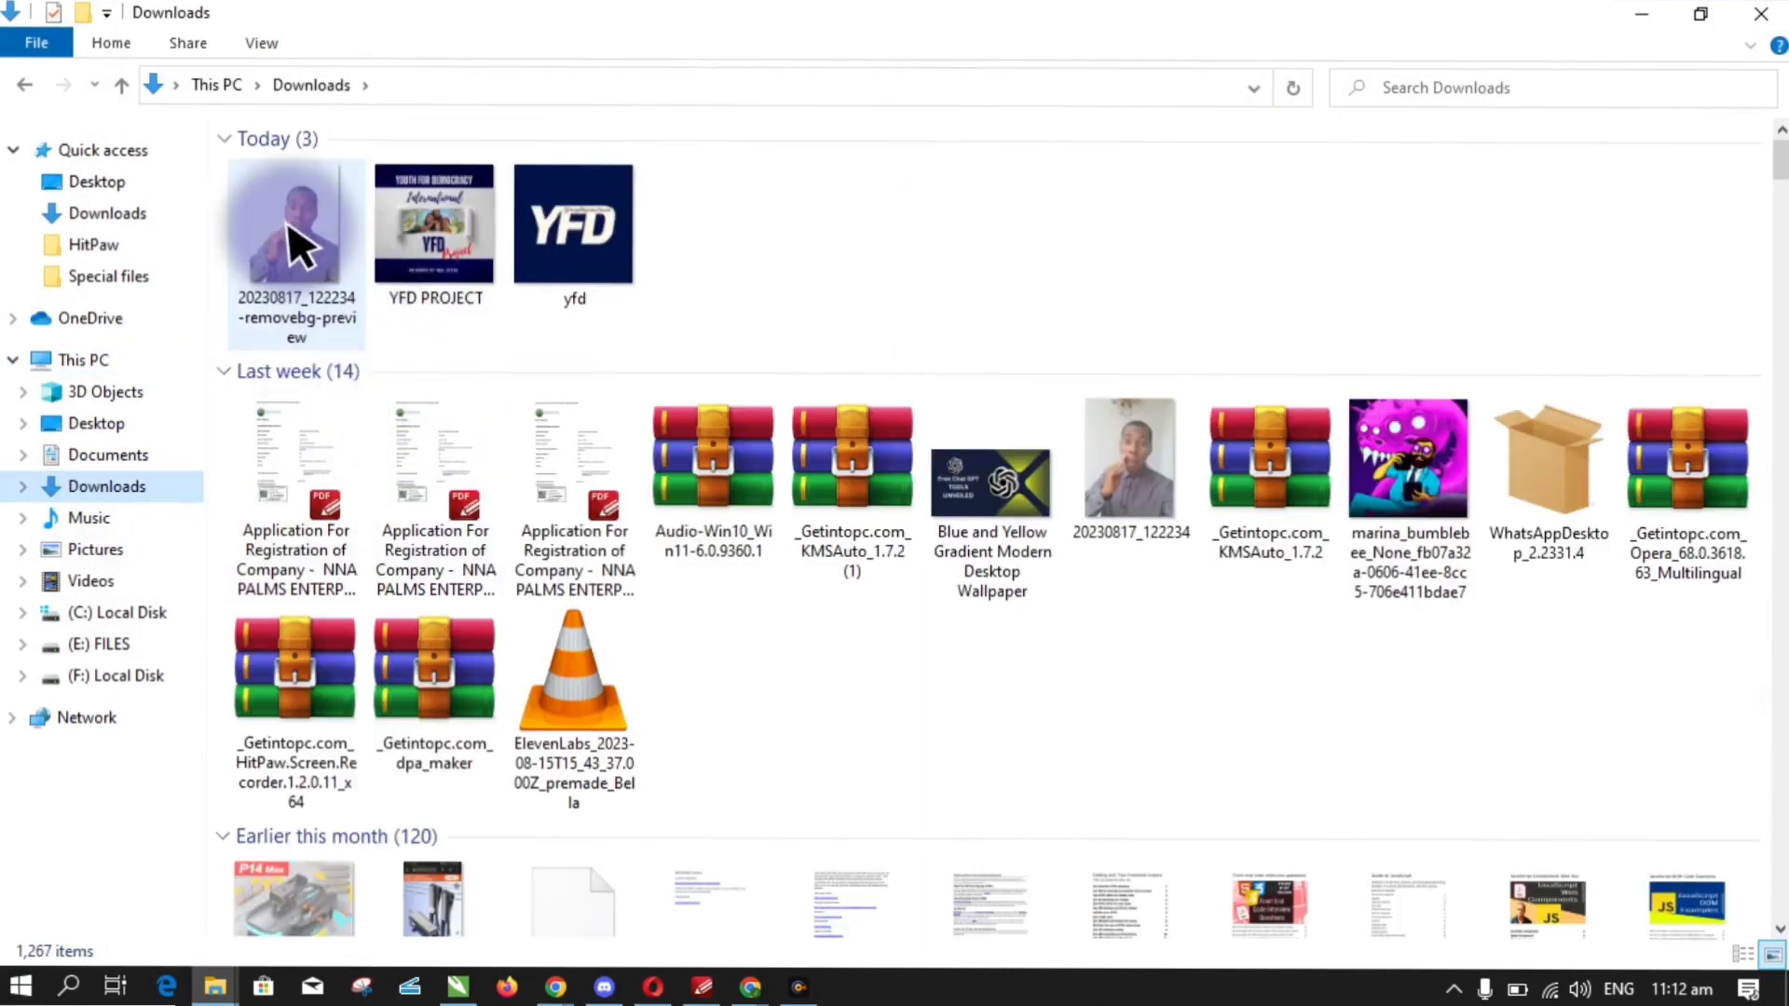
{"action": "left_click_drag", "start_coordinate": [296, 247], "coordinate": [359, 650]}
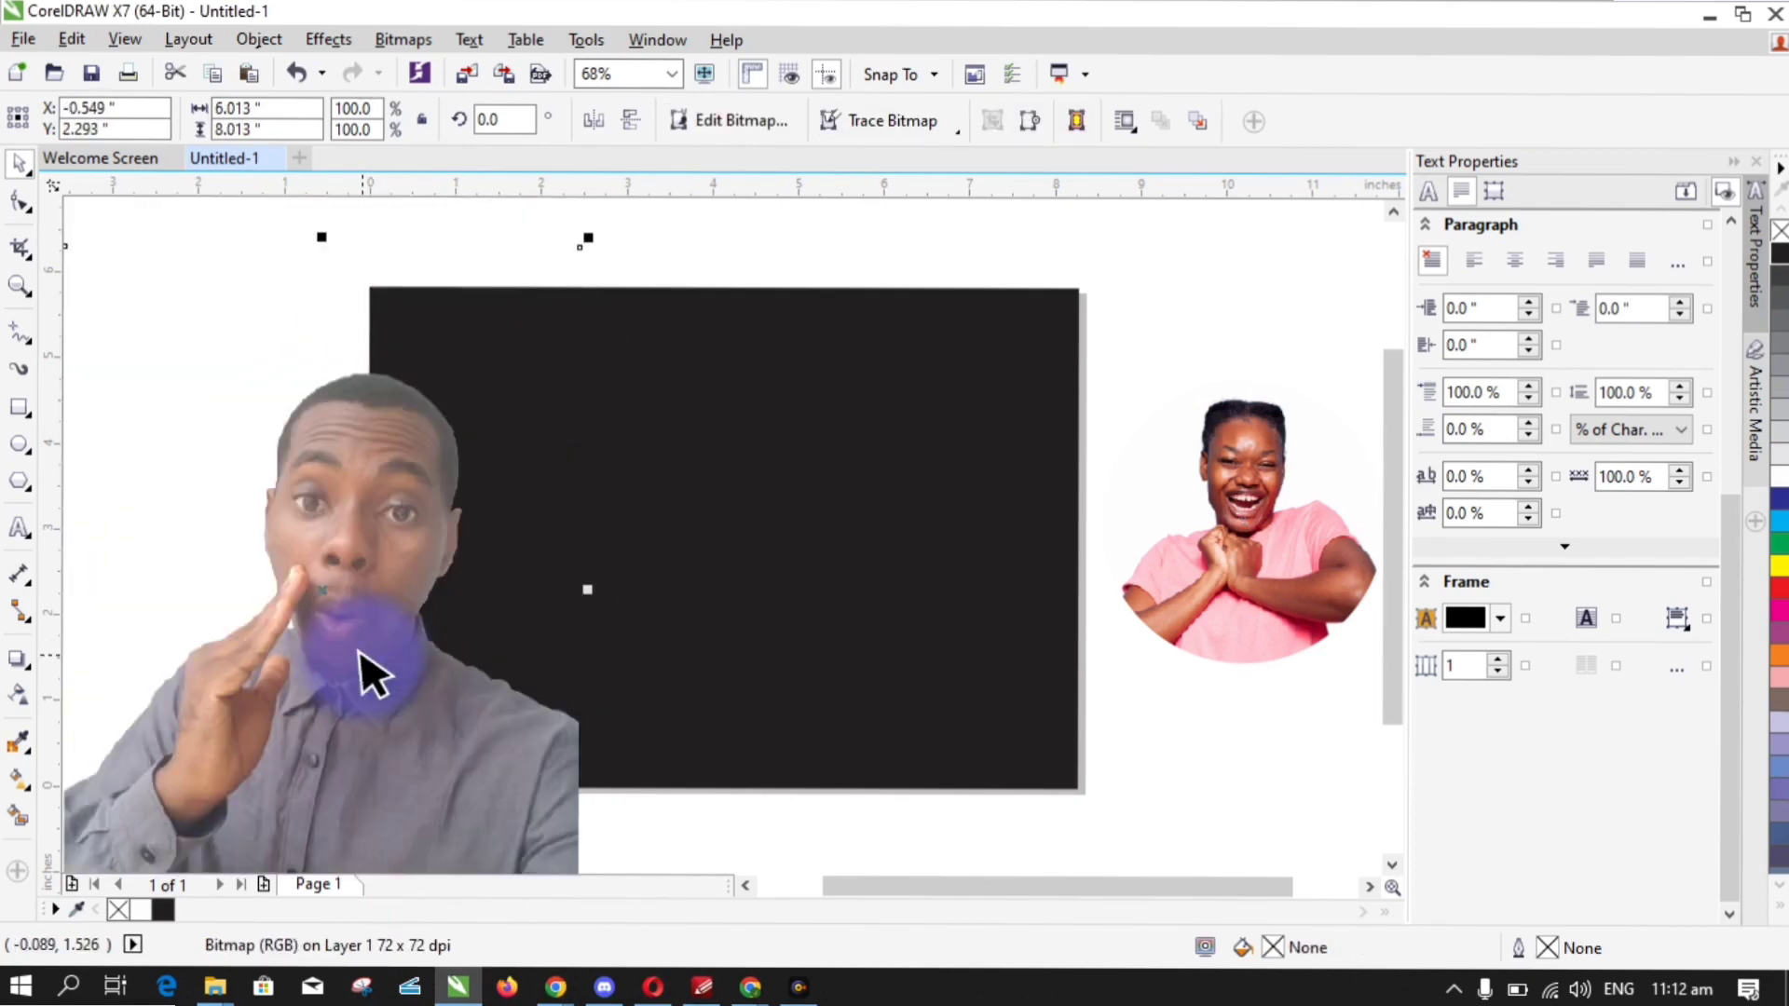
- Draw a white-filled 3.74-inch circle on the dark page and PowerClip the man's cutout inside it
{"action": "left_click", "coordinate": [20, 445]}
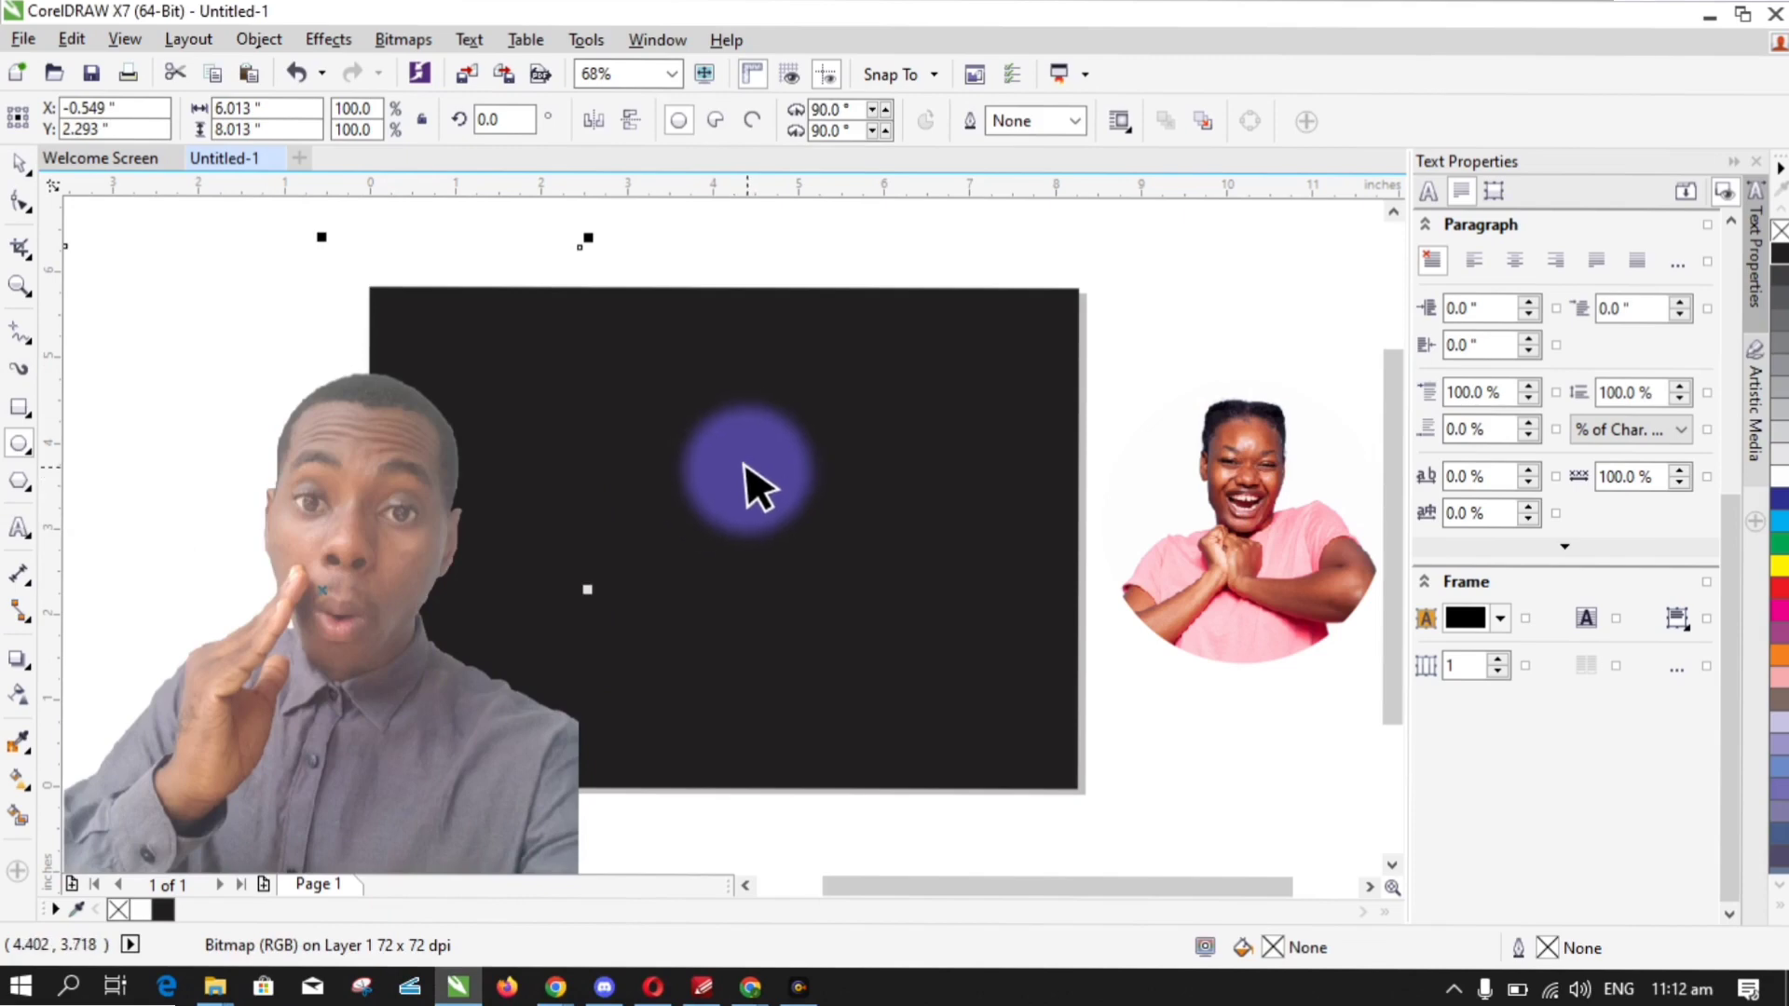
{"action": "left_click_drag", "start_coordinate": [751, 474], "coordinate": [818, 622]}
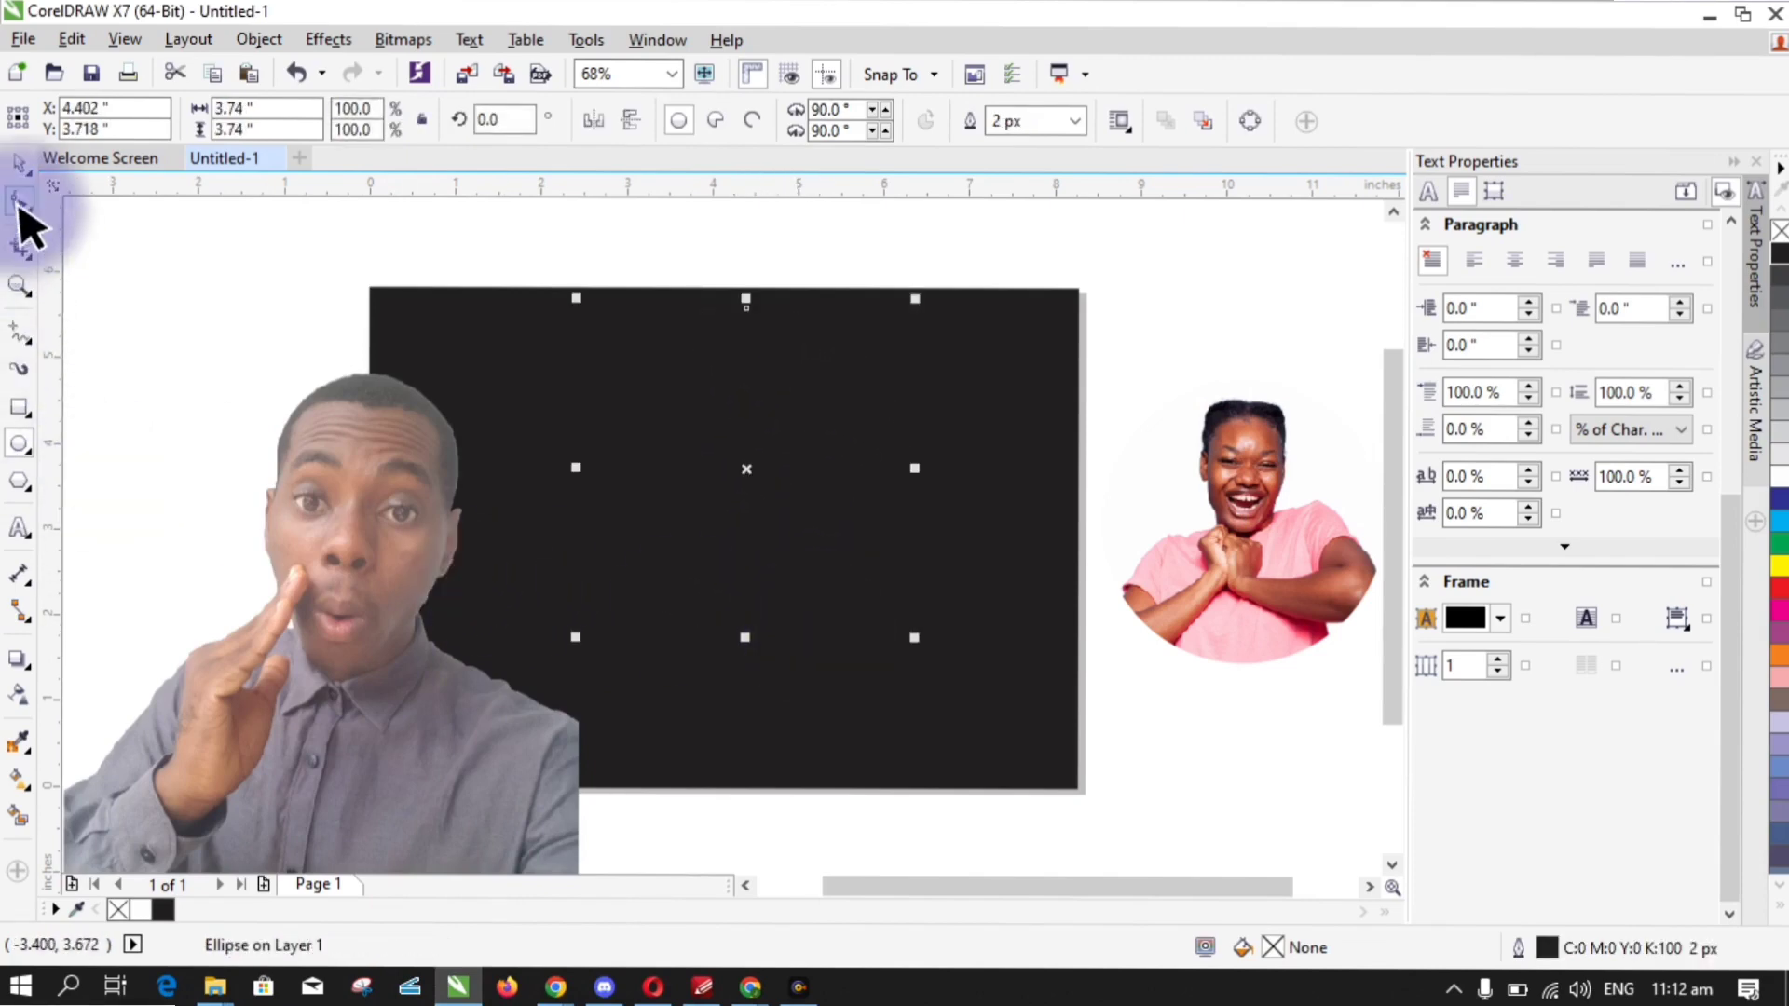
{"action": "left_click", "coordinate": [140, 909]}
{"action": "left_click_drag", "start_coordinate": [287, 776], "coordinate": [735, 613]}
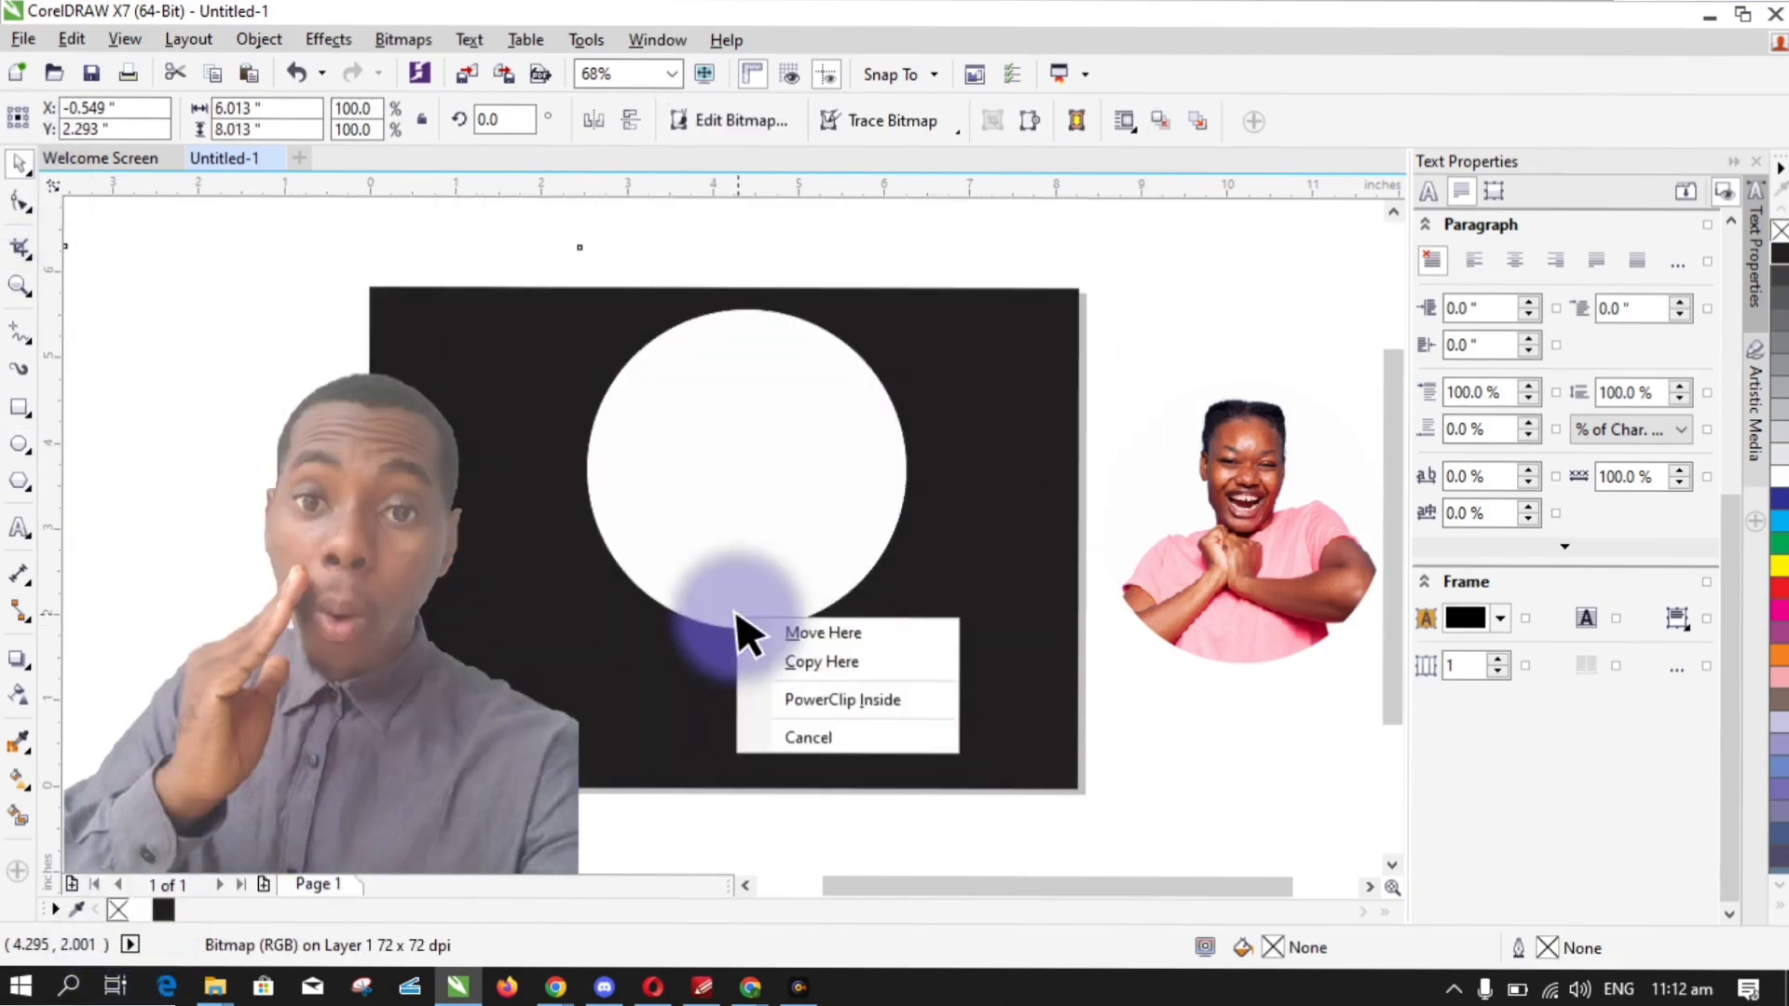
{"action": "left_click", "coordinate": [820, 701]}
{"action": "left_click", "coordinate": [674, 665]}
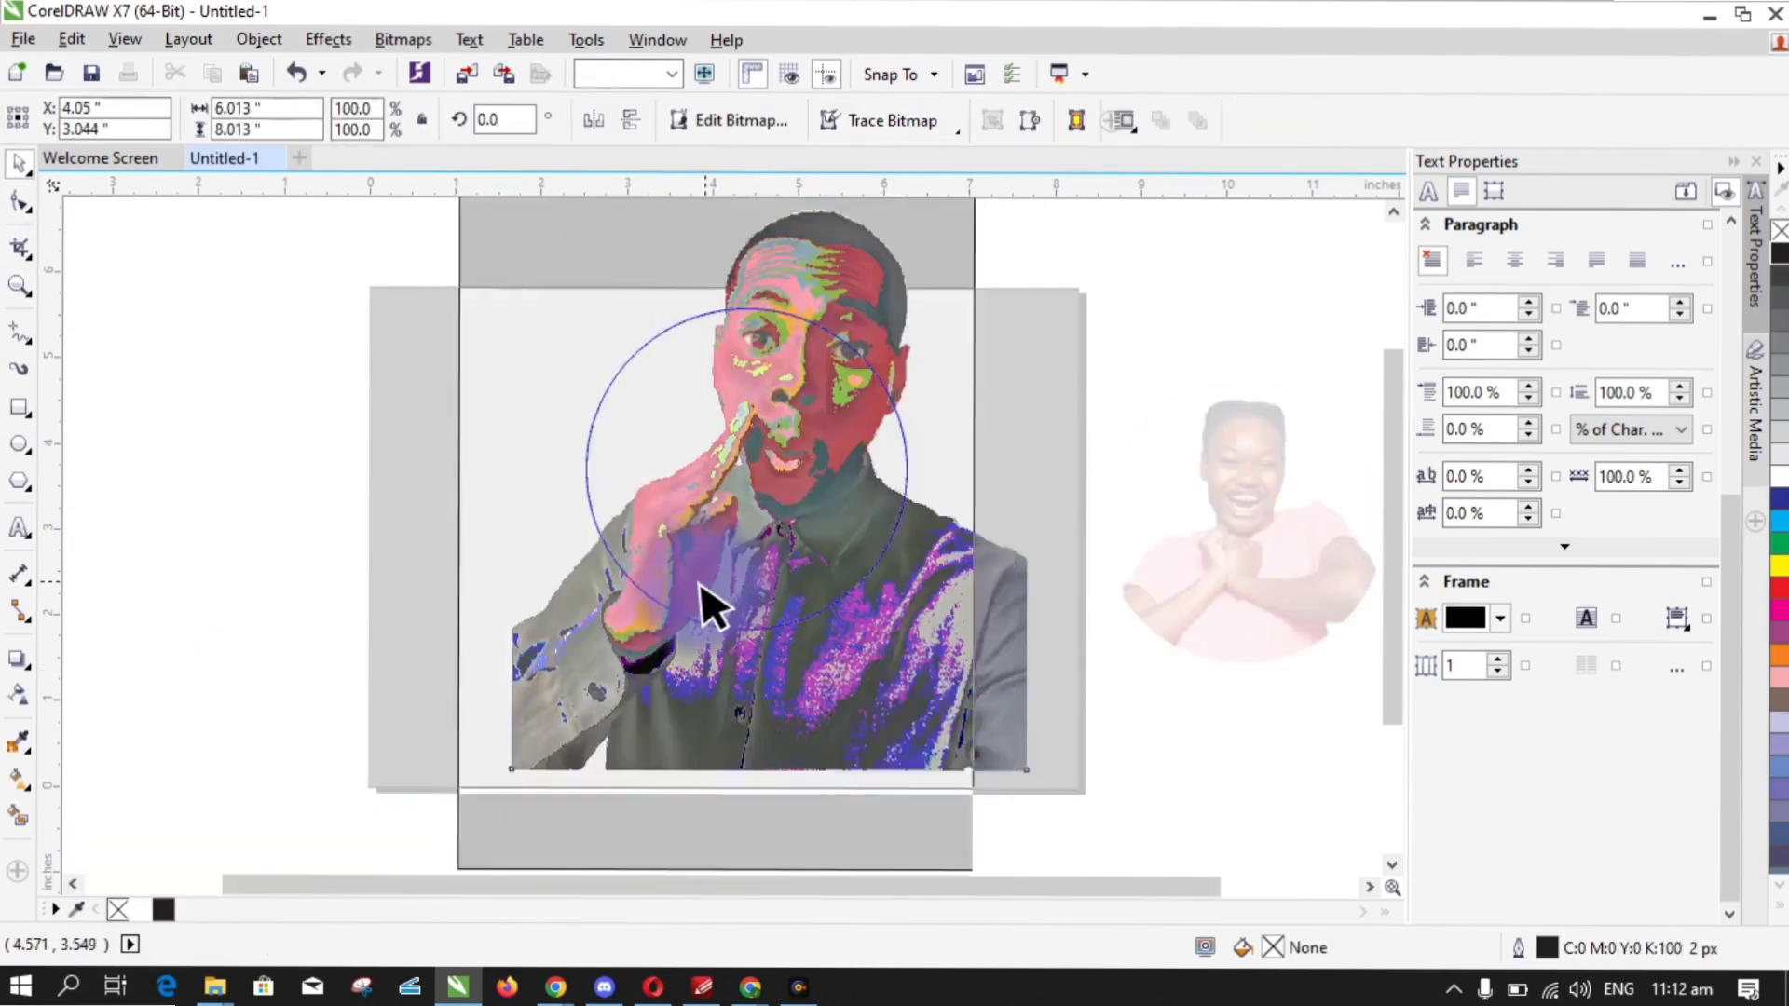
- Move the photo up, scale it to 70.8% to frame his face, and apply Bitmaps > Auto Adjust
{"action": "left_click_drag", "start_coordinate": [895, 736], "coordinate": [899, 585]}
{"action": "left_click_drag", "start_coordinate": [969, 720], "coordinate": [769, 558]}
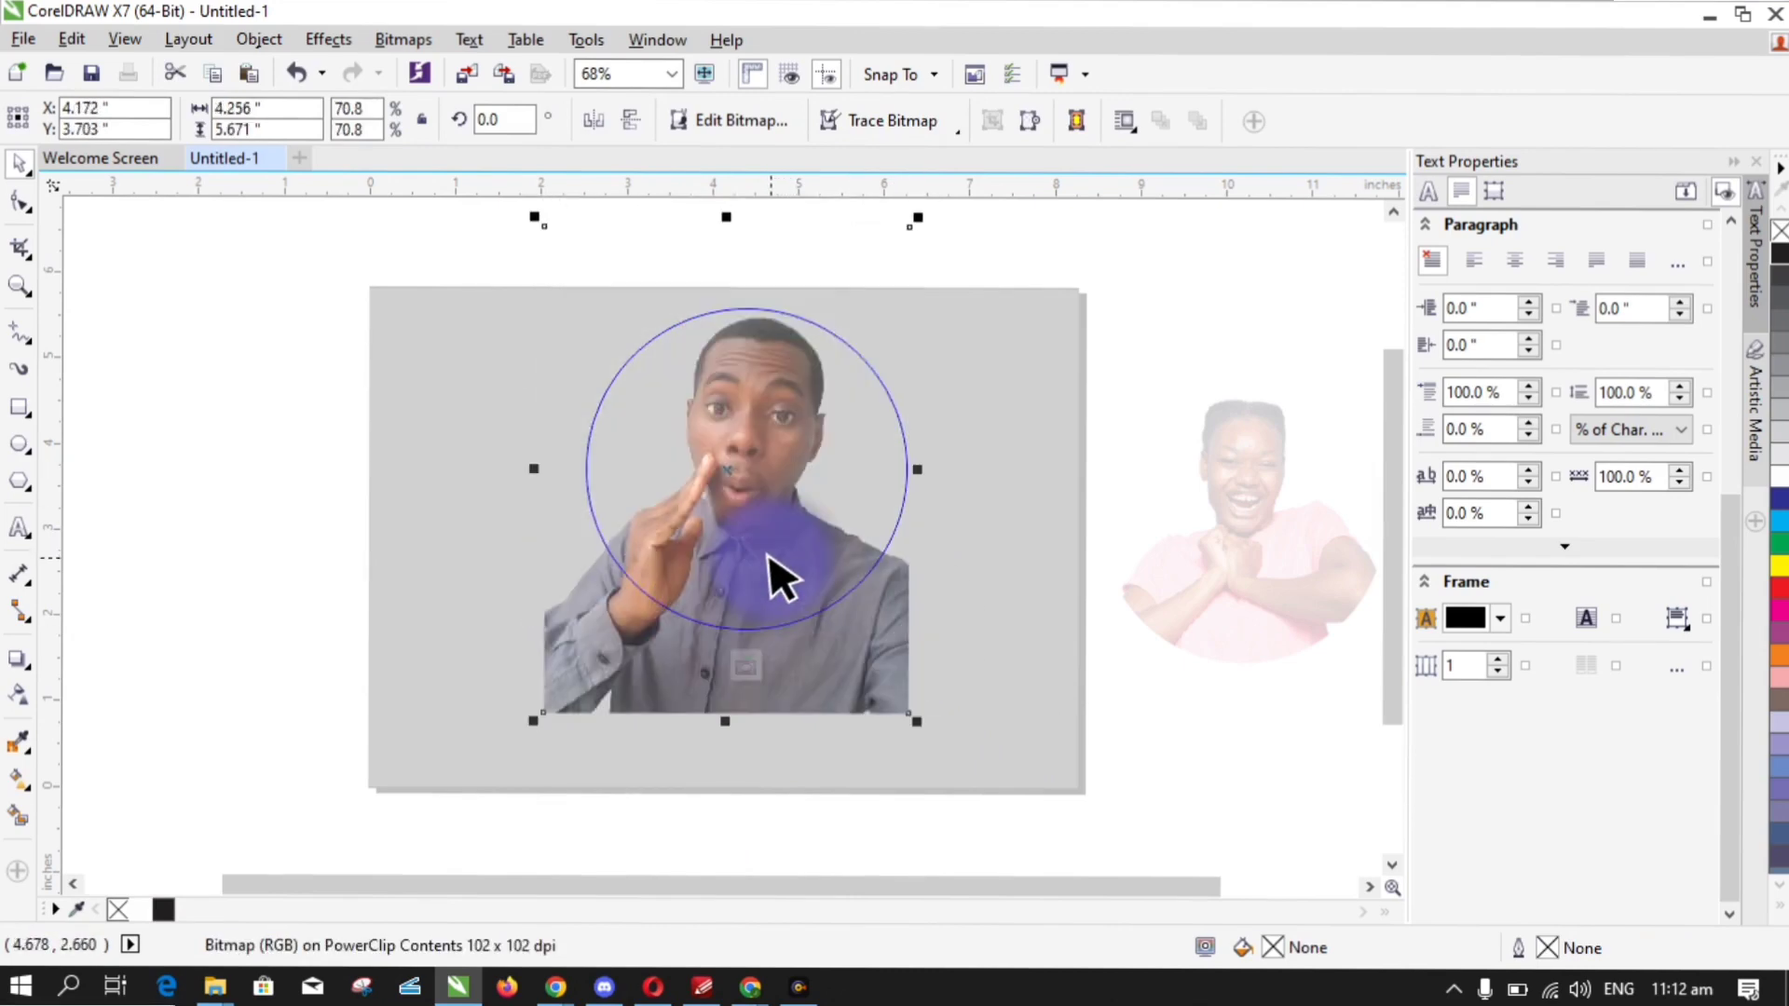
{"action": "left_click", "coordinate": [391, 40]}
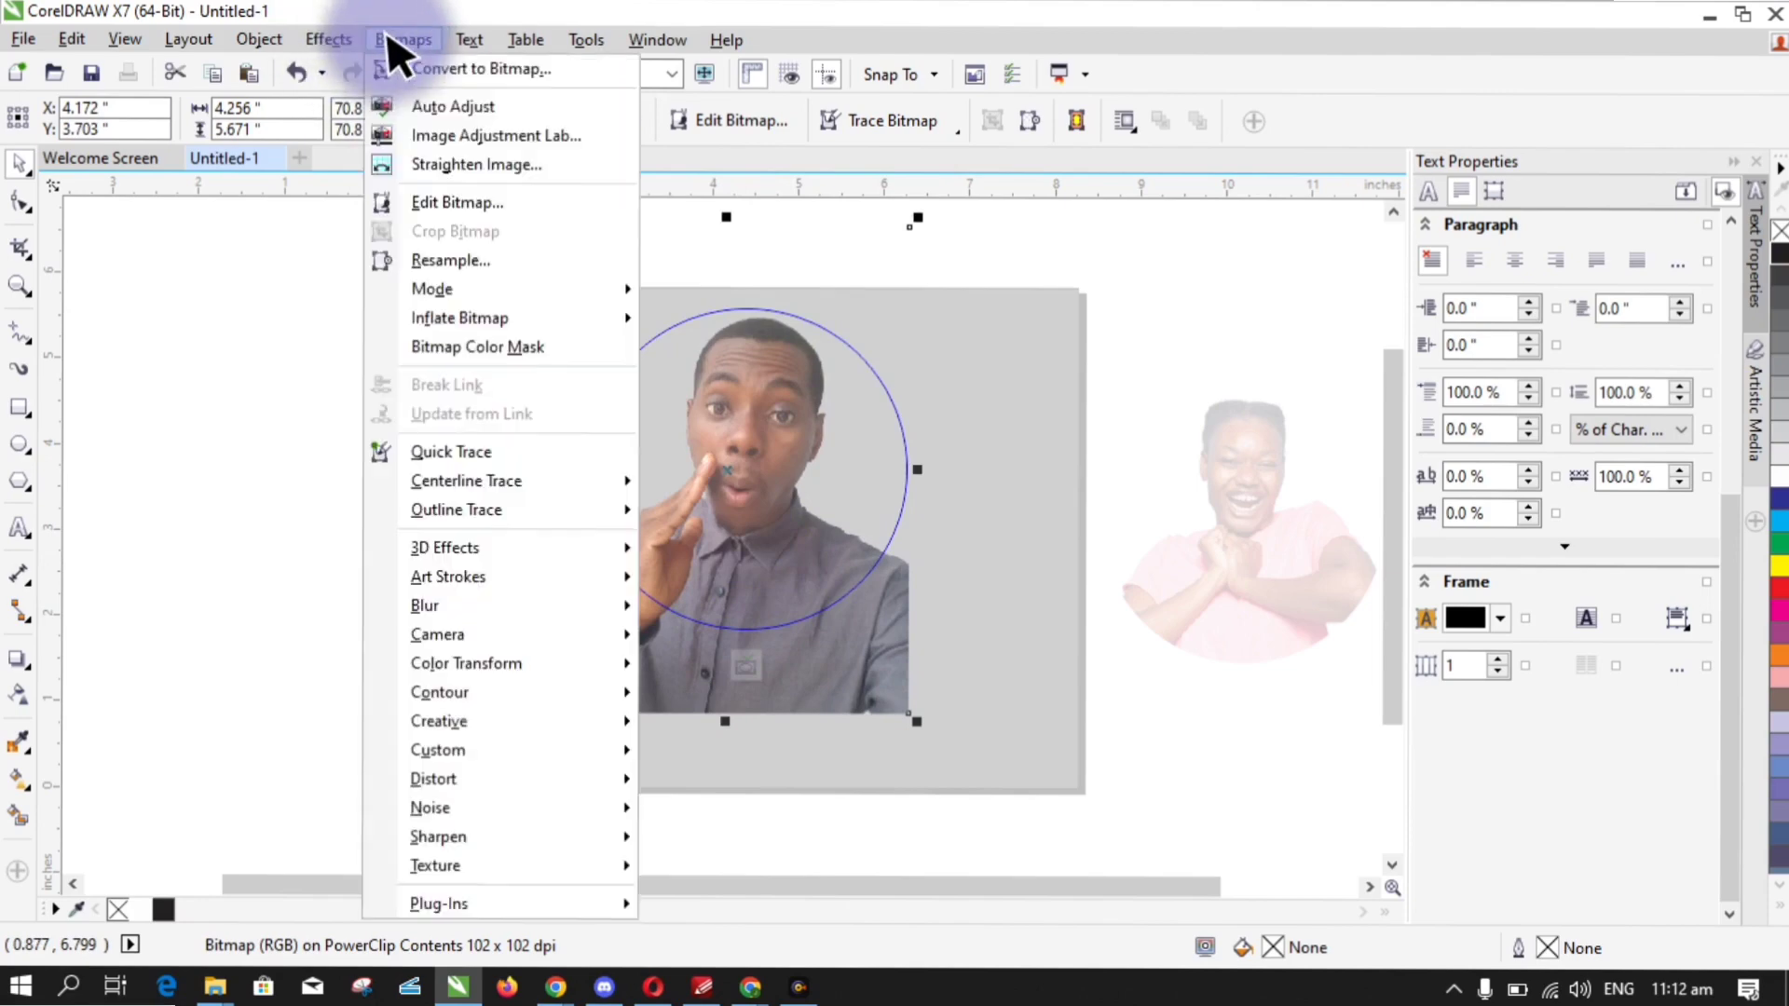
{"action": "left_click", "coordinate": [431, 101]}
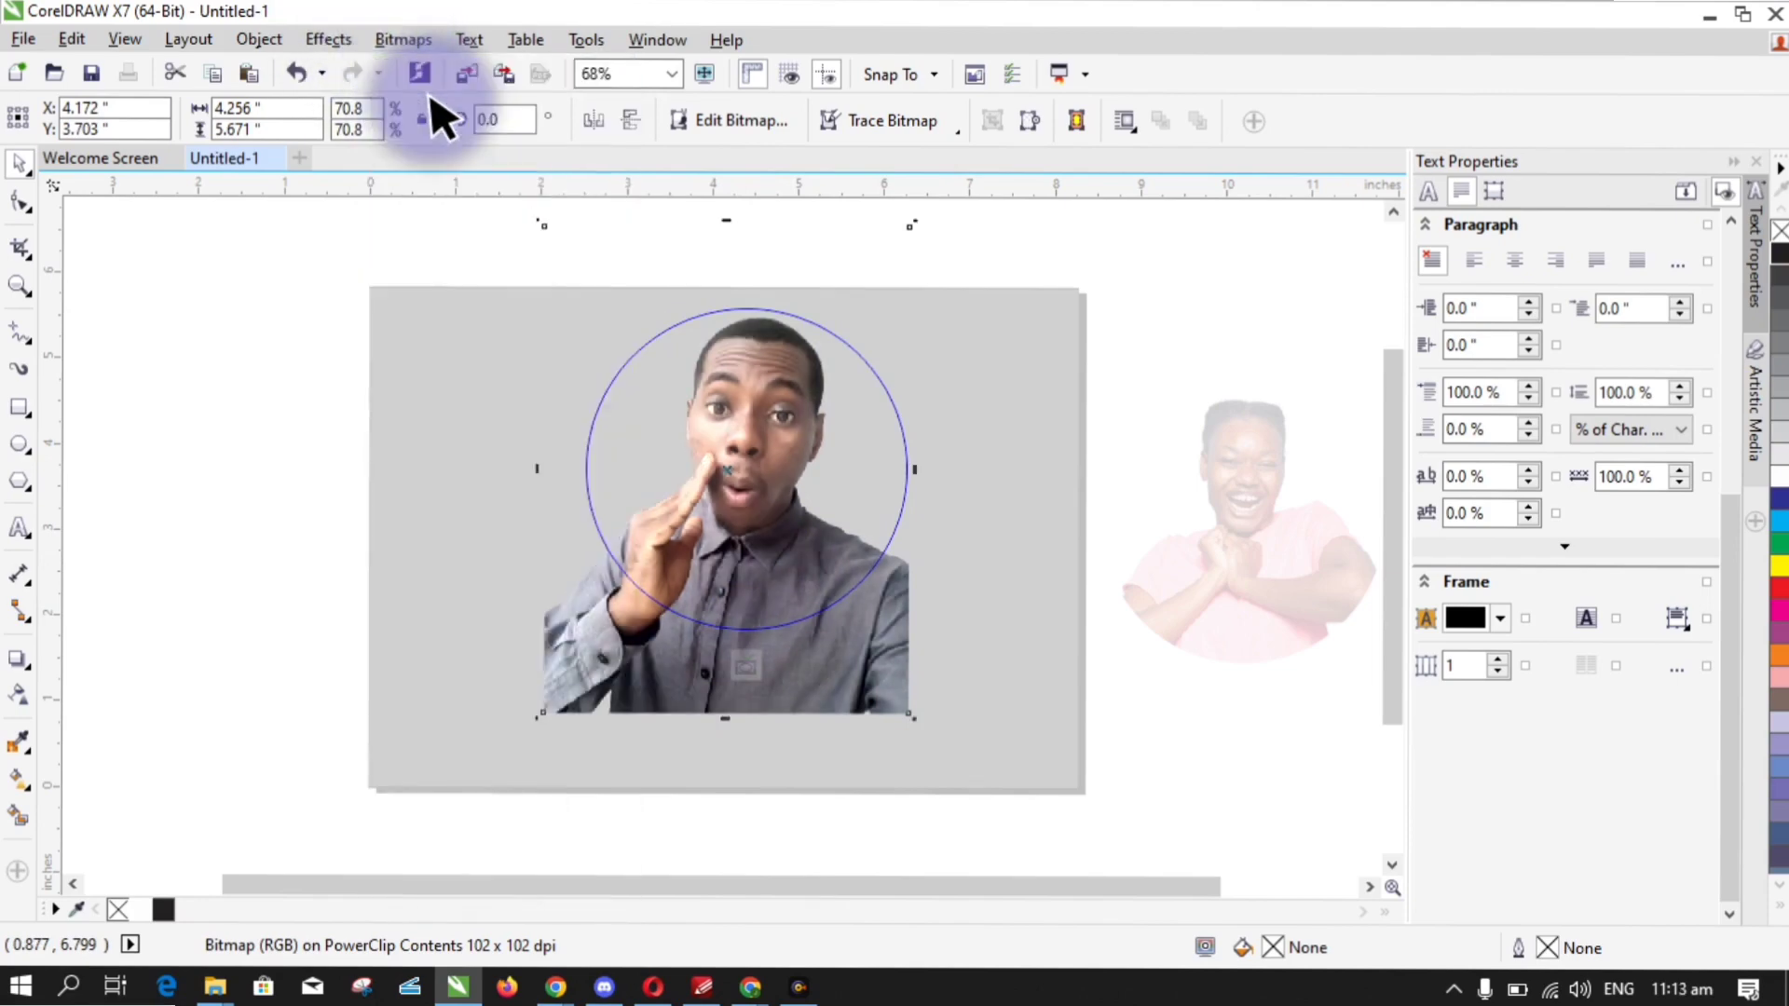
- Undo Auto Adjust, then apply saturation 30, brightness -15 and contrast 21 in the Image Adjustment Lab
{"action": "key", "text": "ctrl+z"}
{"action": "left_click", "coordinate": [384, 42]}
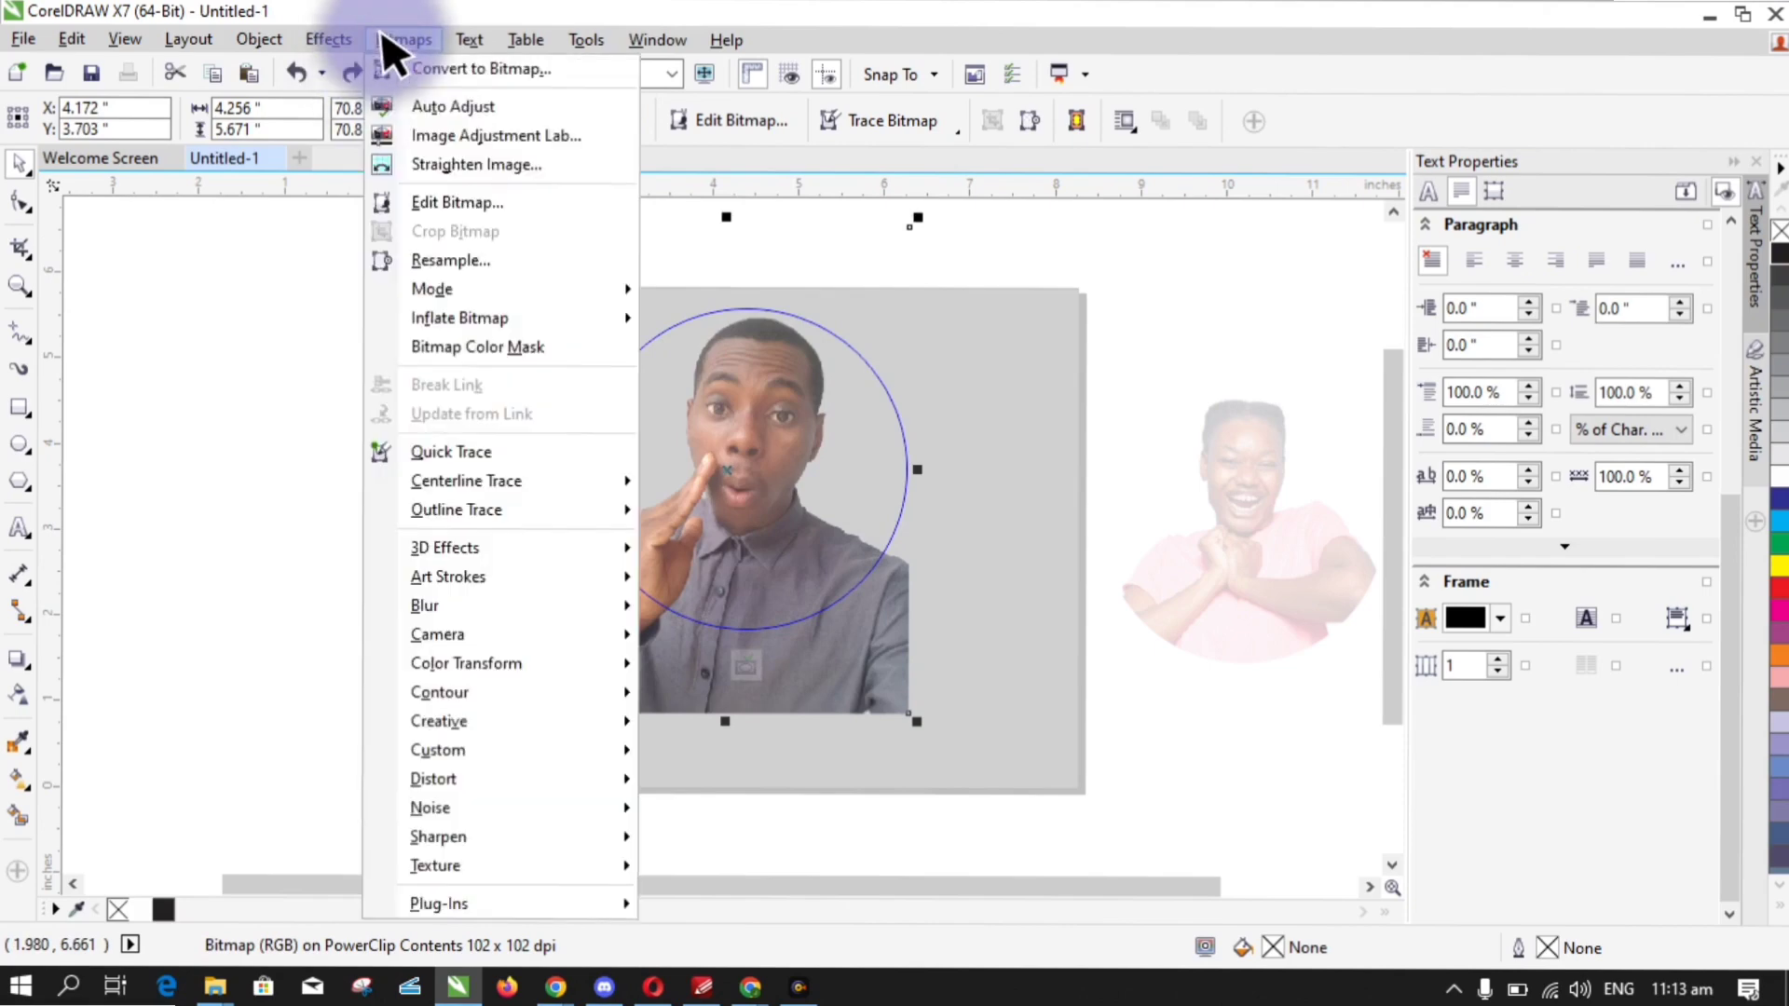
{"action": "left_click", "coordinate": [456, 133]}
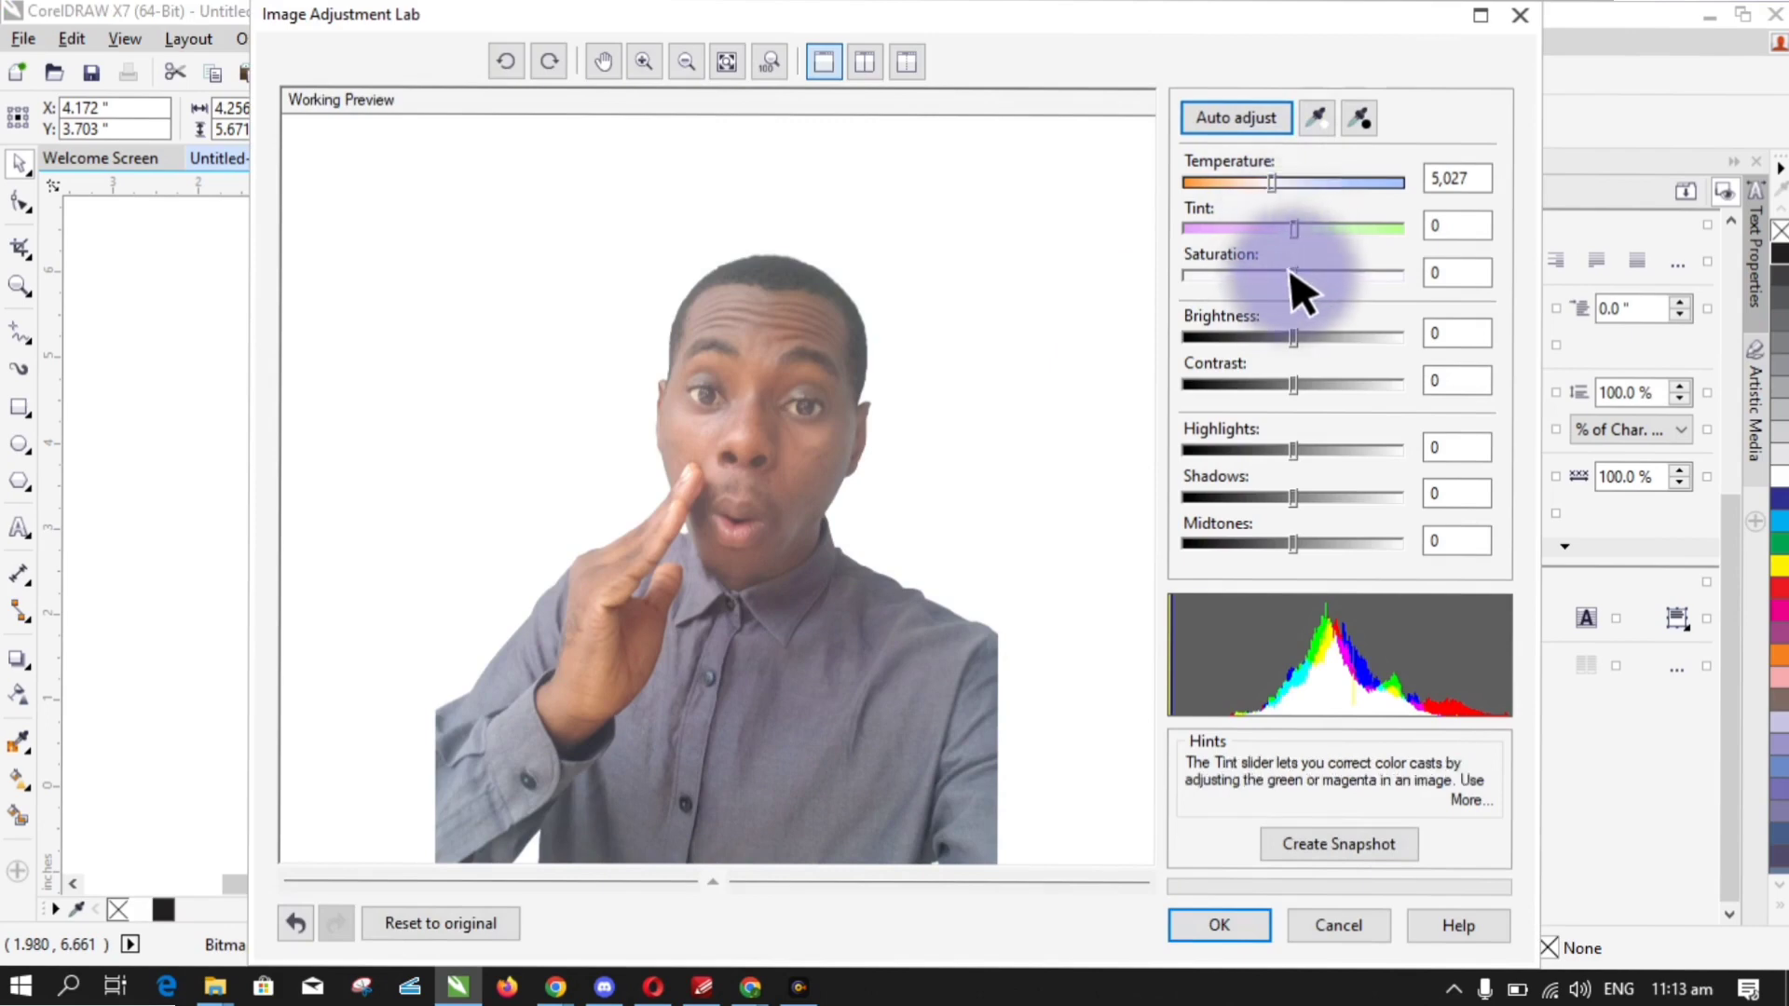
{"action": "left_click_drag", "start_coordinate": [1291, 272], "coordinate": [1325, 272]}
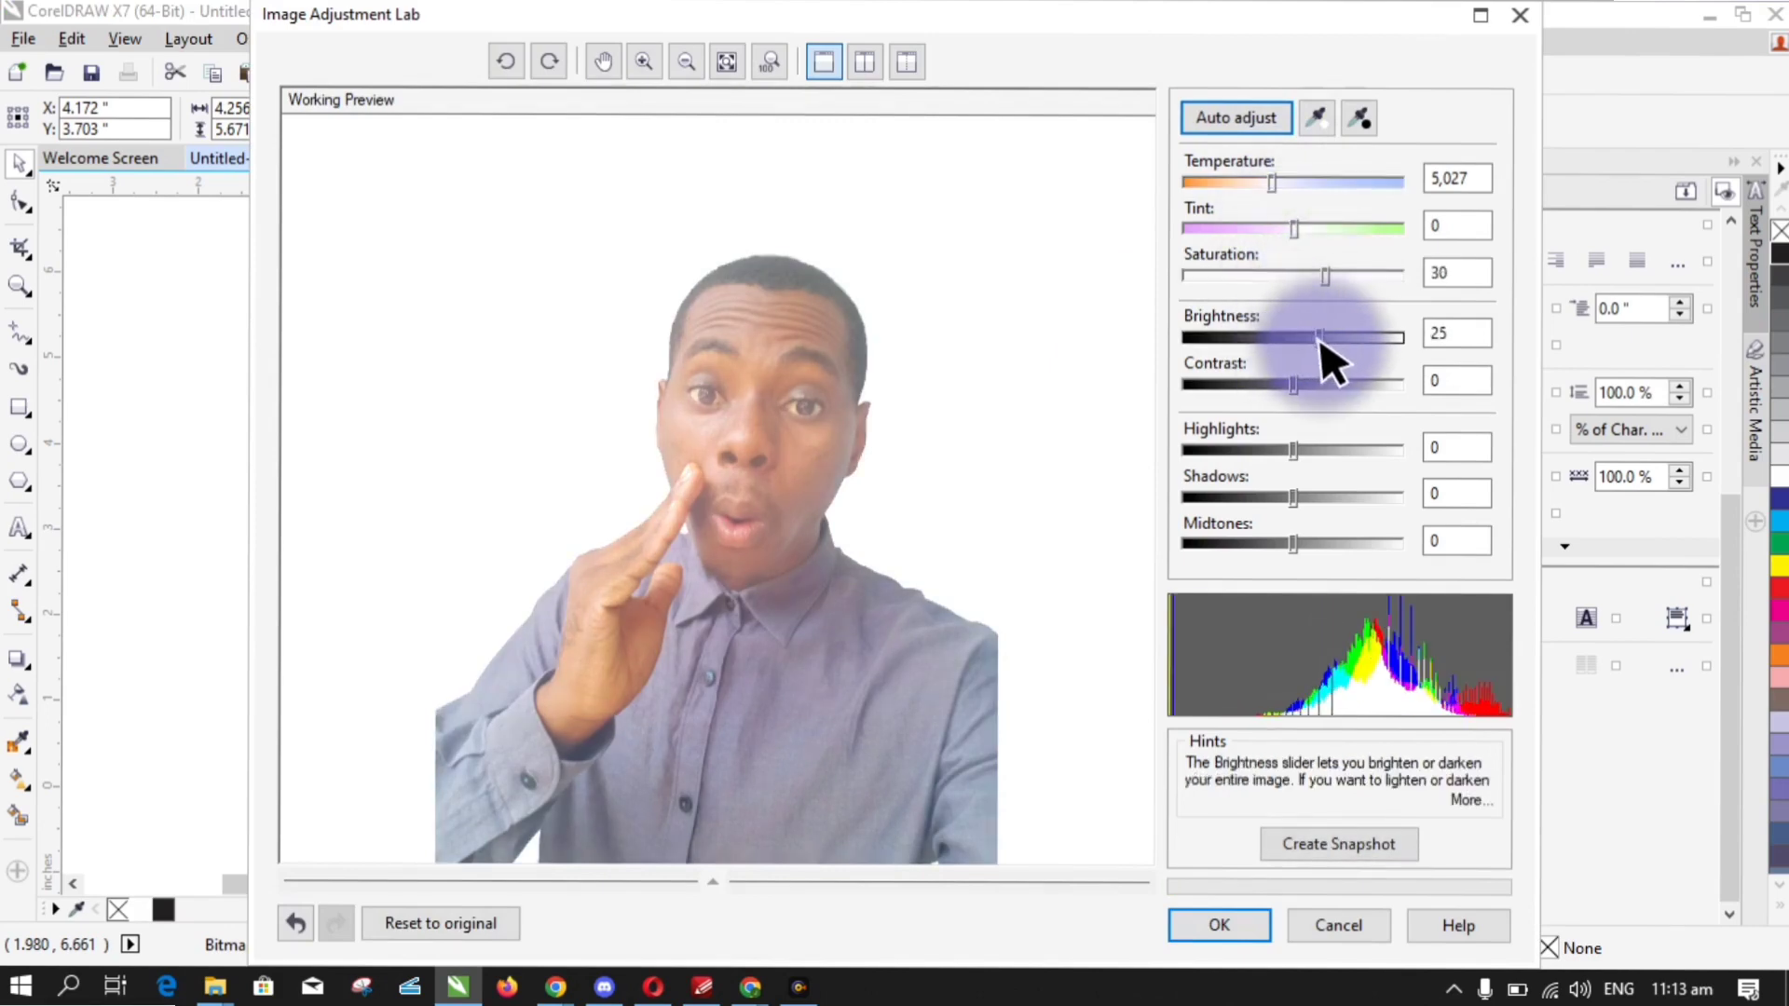
{"action": "left_click_drag", "start_coordinate": [1318, 341], "coordinate": [1315, 385]}
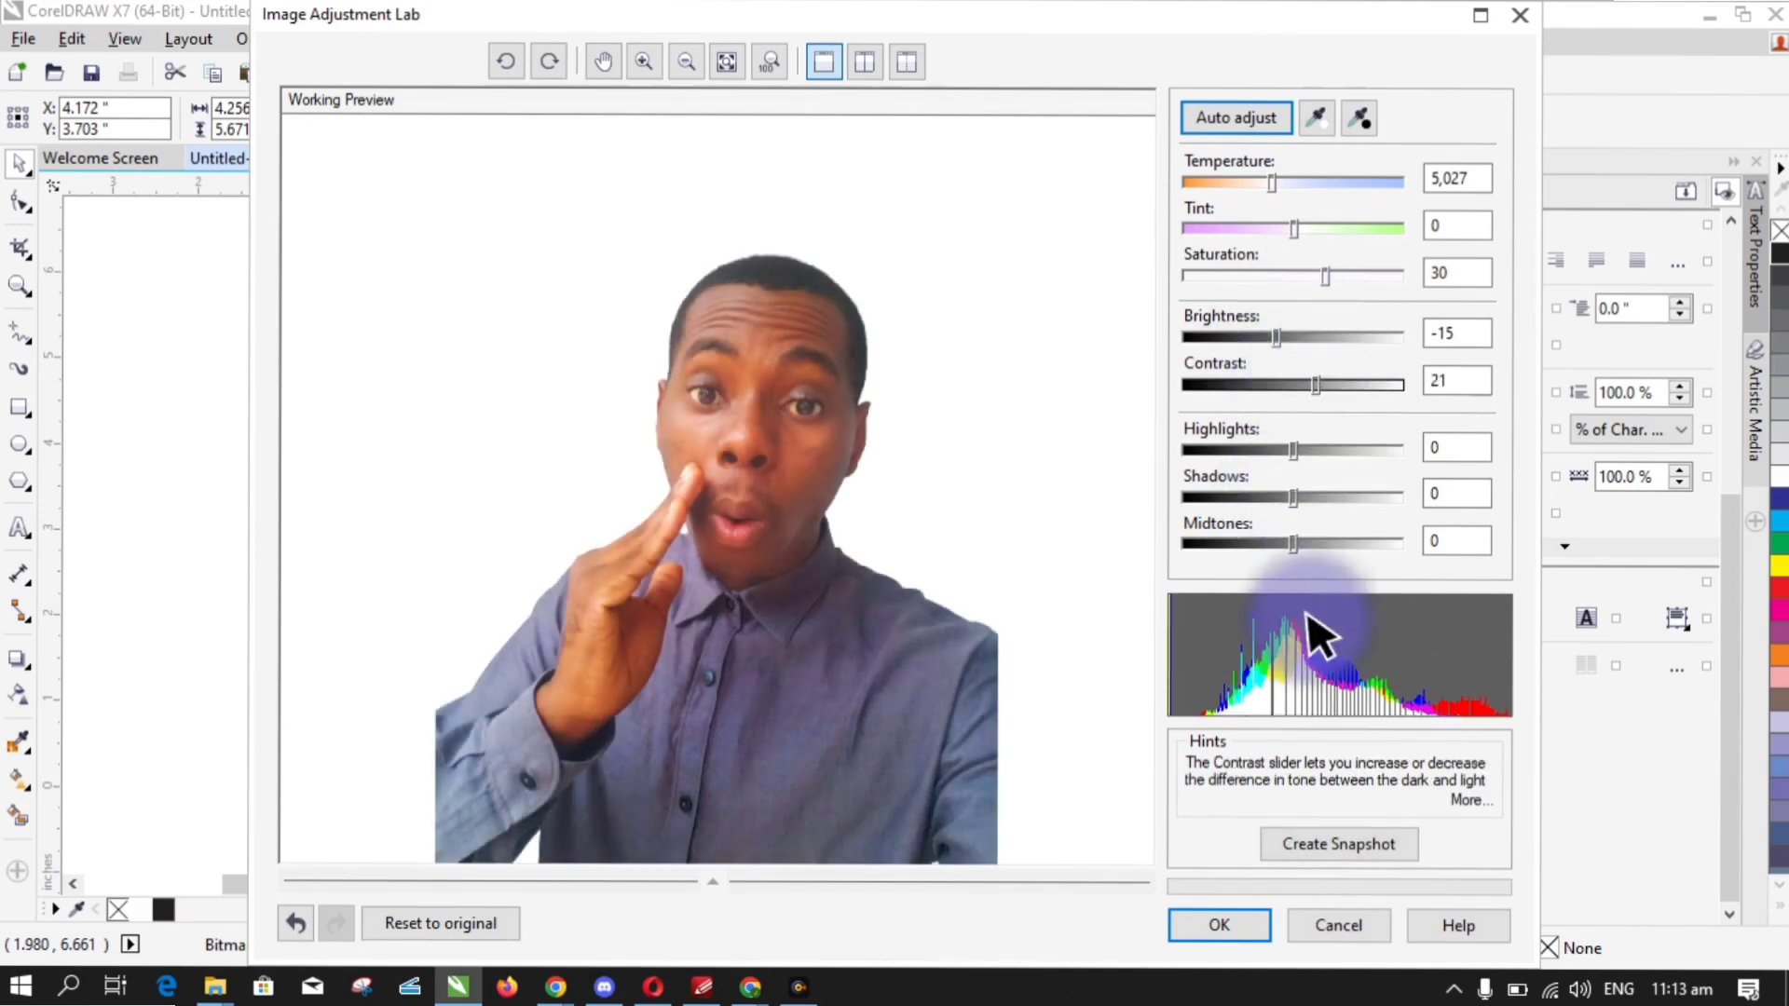
{"action": "left_click", "coordinate": [1221, 927]}
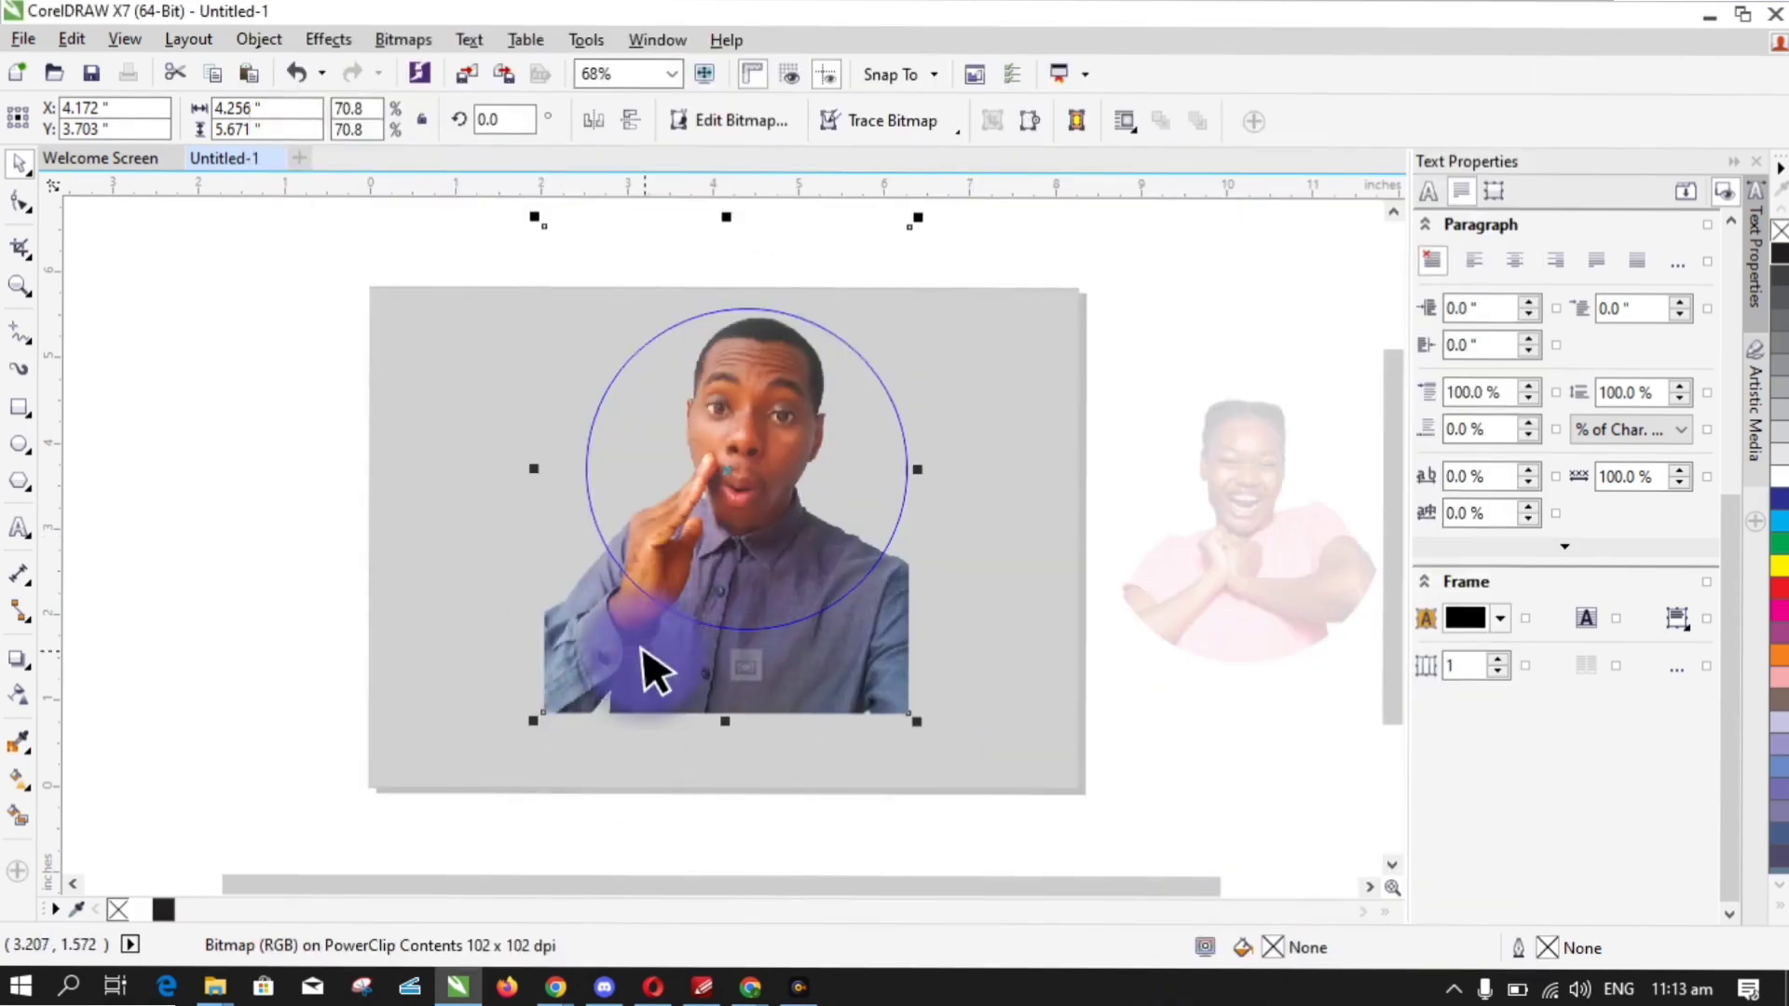
- Finish editing the PowerClip and select the circular portrait
{"action": "left_click", "coordinate": [746, 667]}
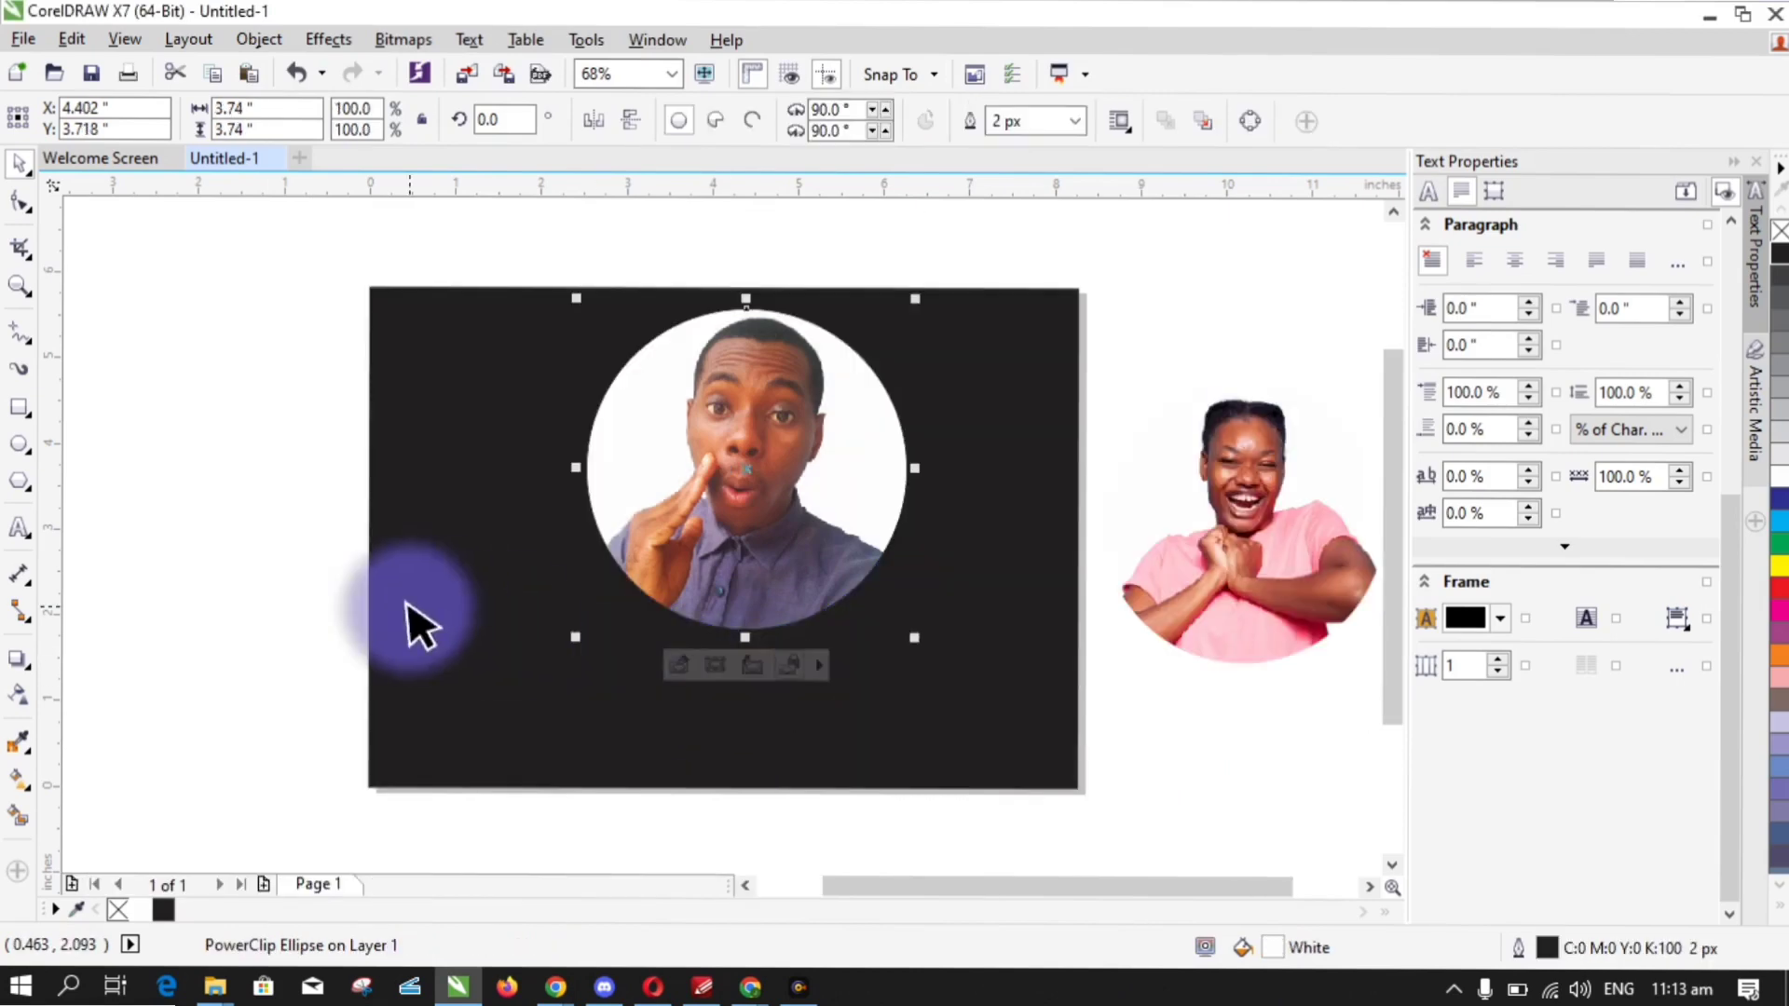
{"action": "left_click", "coordinate": [321, 589]}
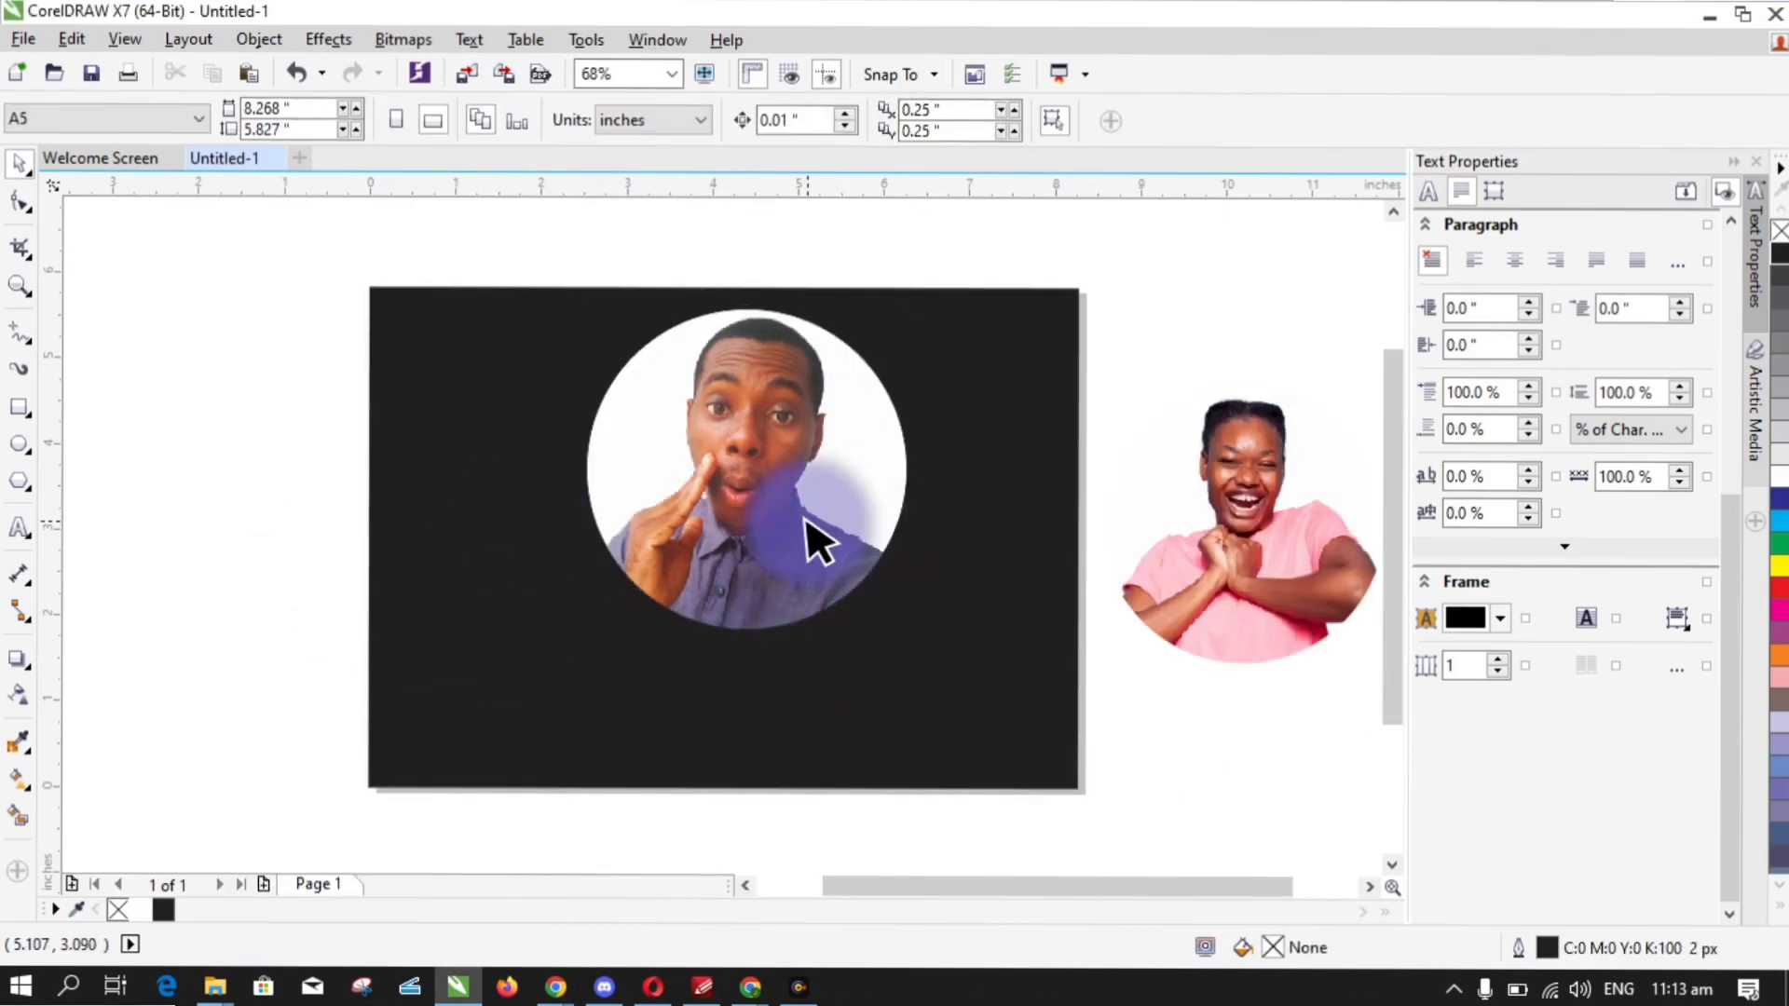
{"action": "left_click", "coordinate": [819, 541]}
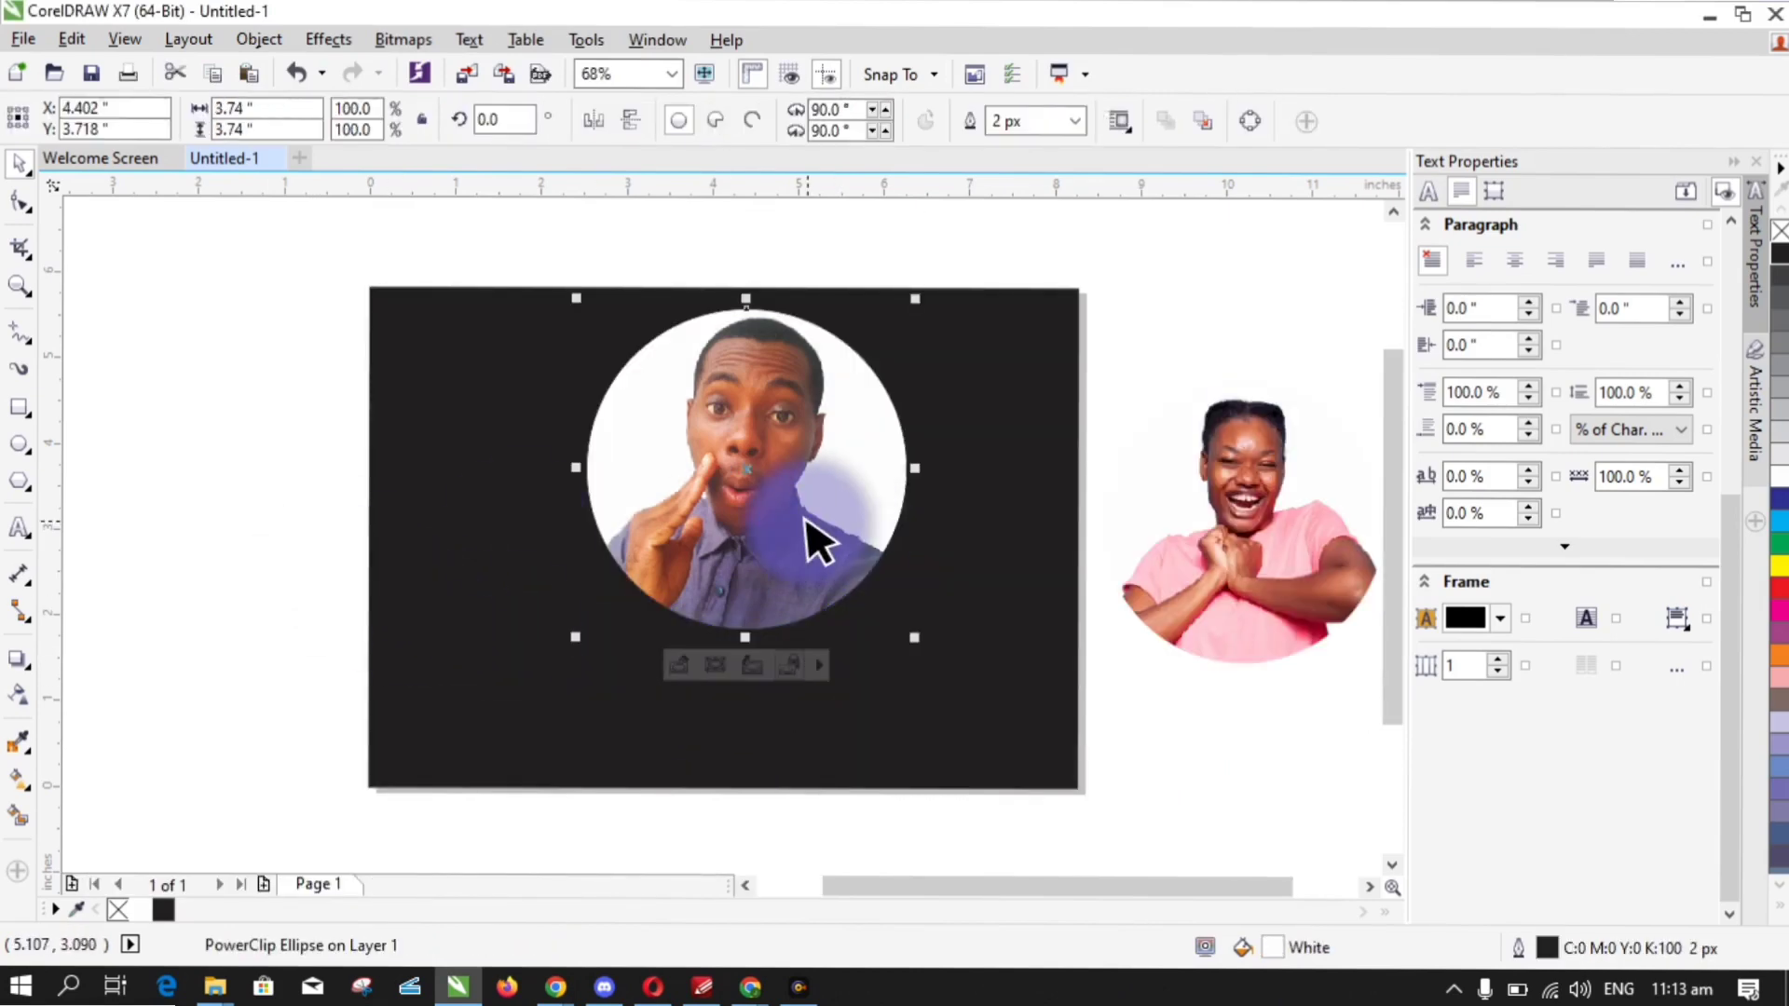
- Start a Ctrl+E export of the circle with 'UHI' typed, then cancel the PNG export dialog
{"action": "key", "text": "ctrl+e"}
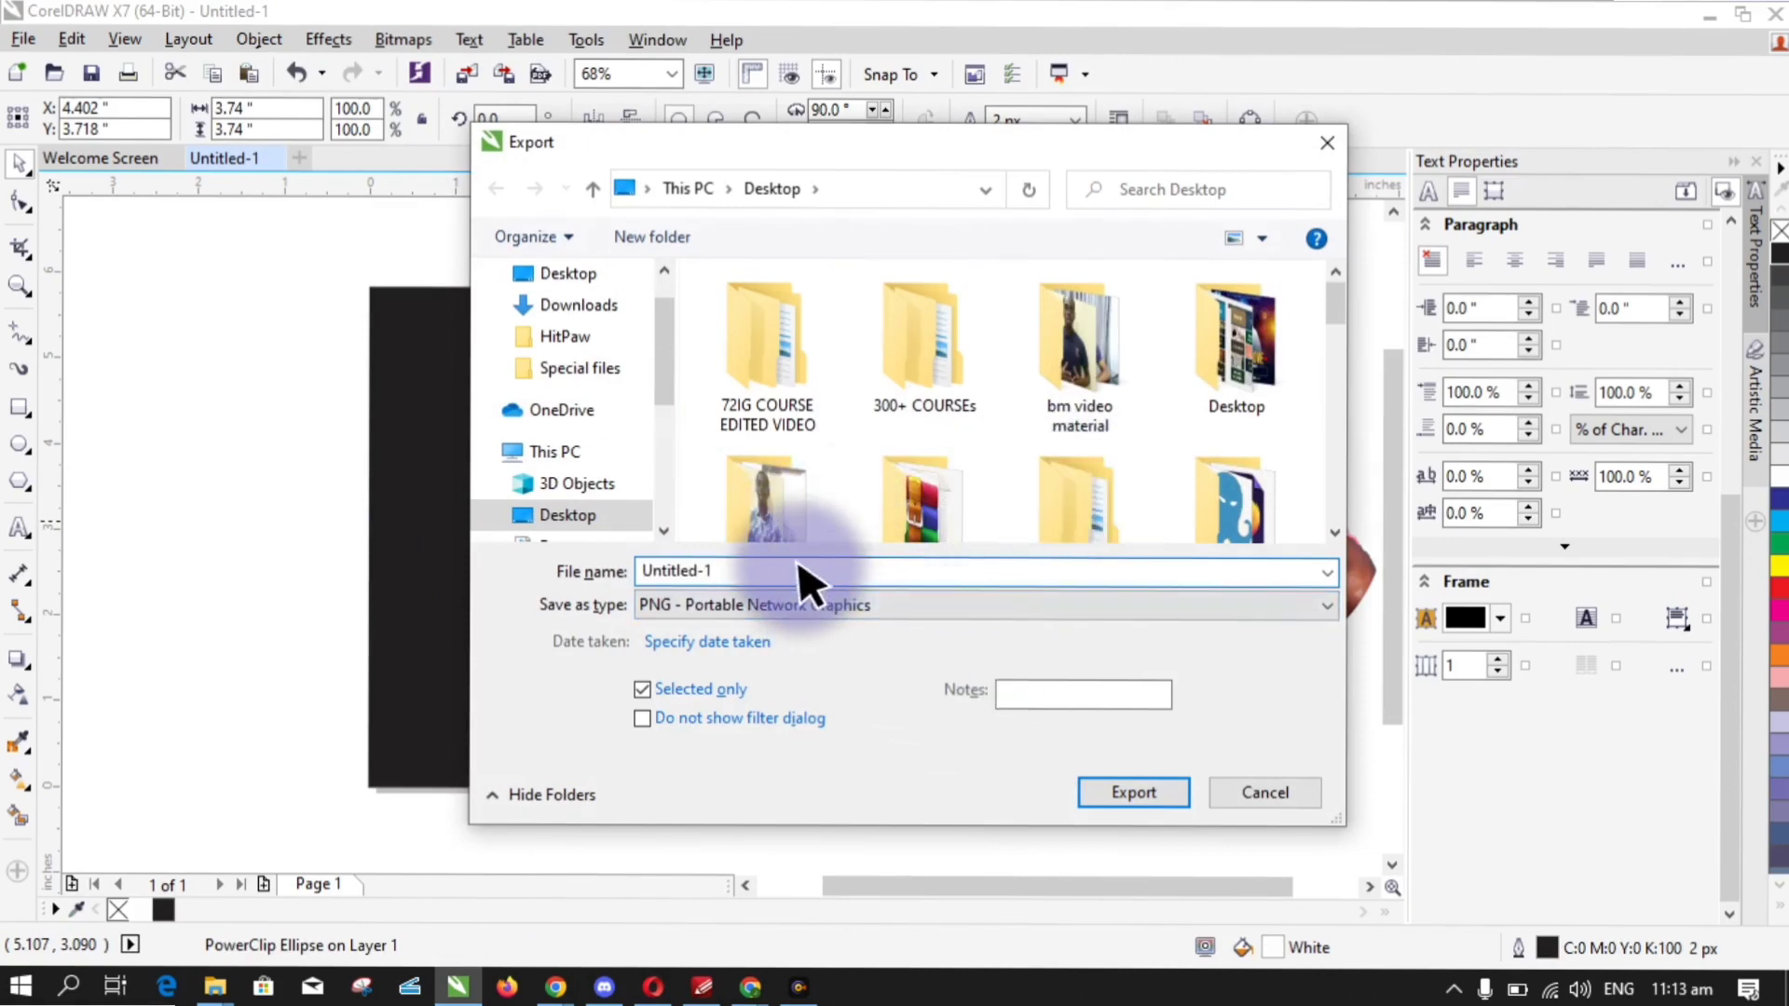
{"action": "type", "text": "UHI"}
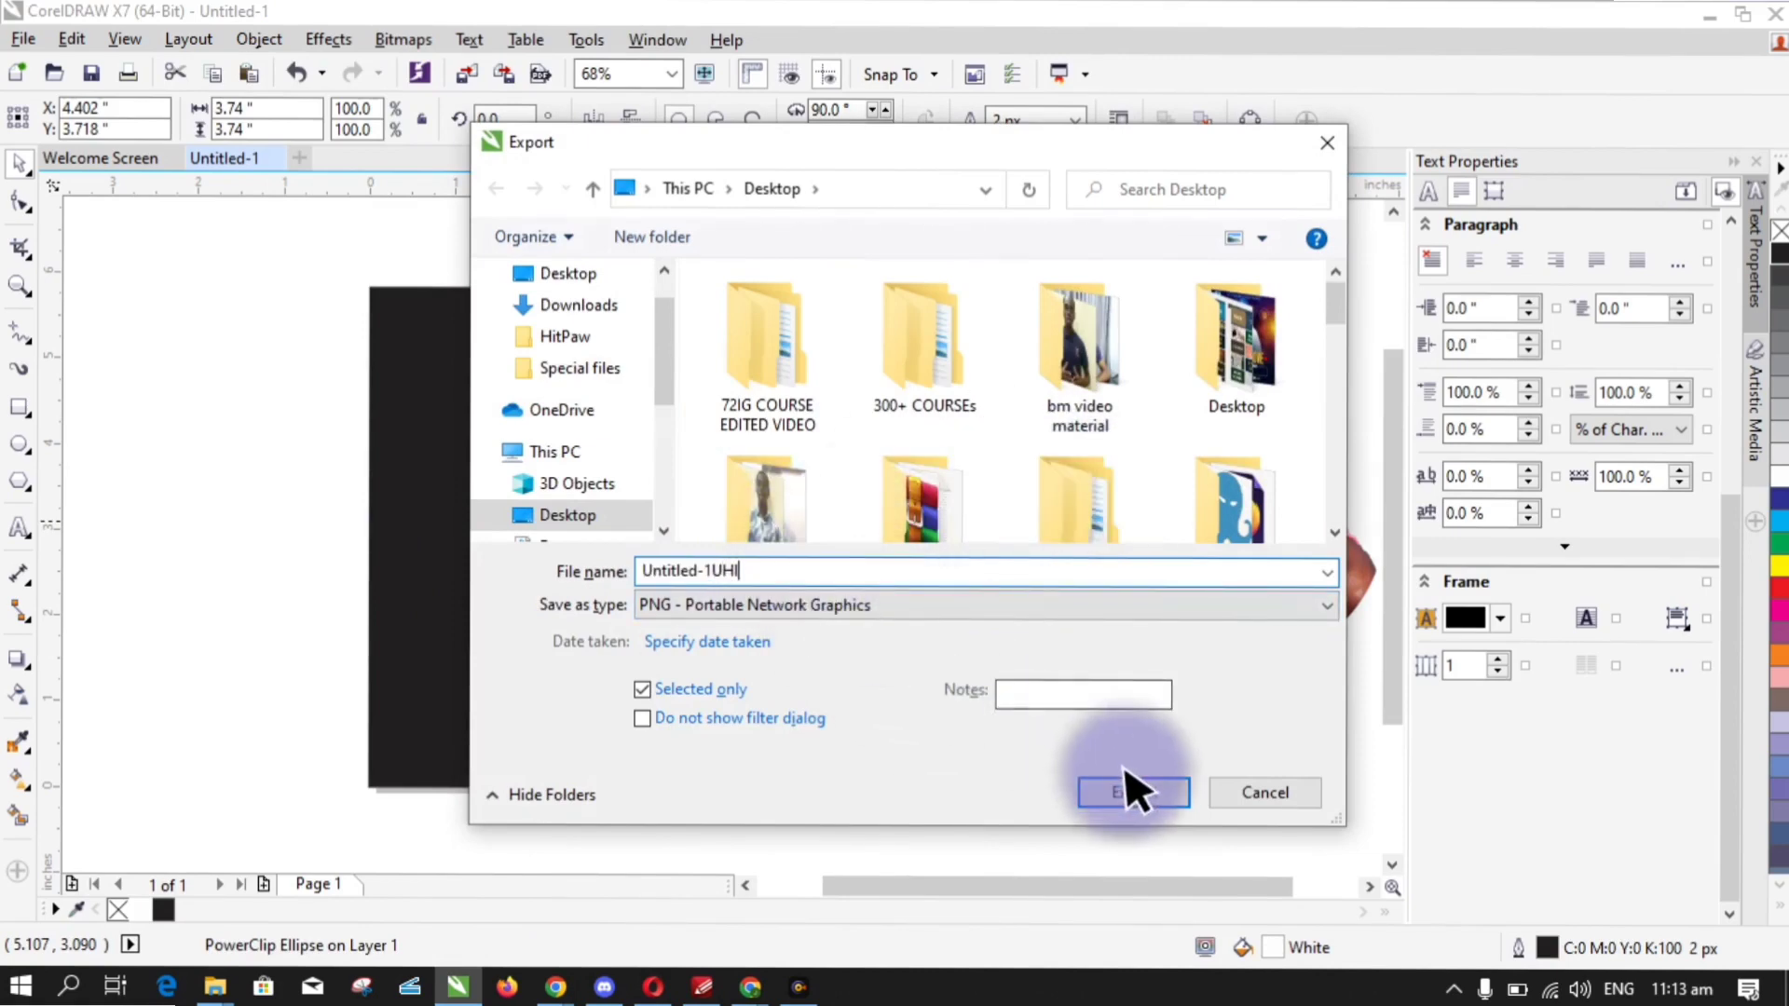
{"action": "left_click", "coordinate": [1134, 790]}
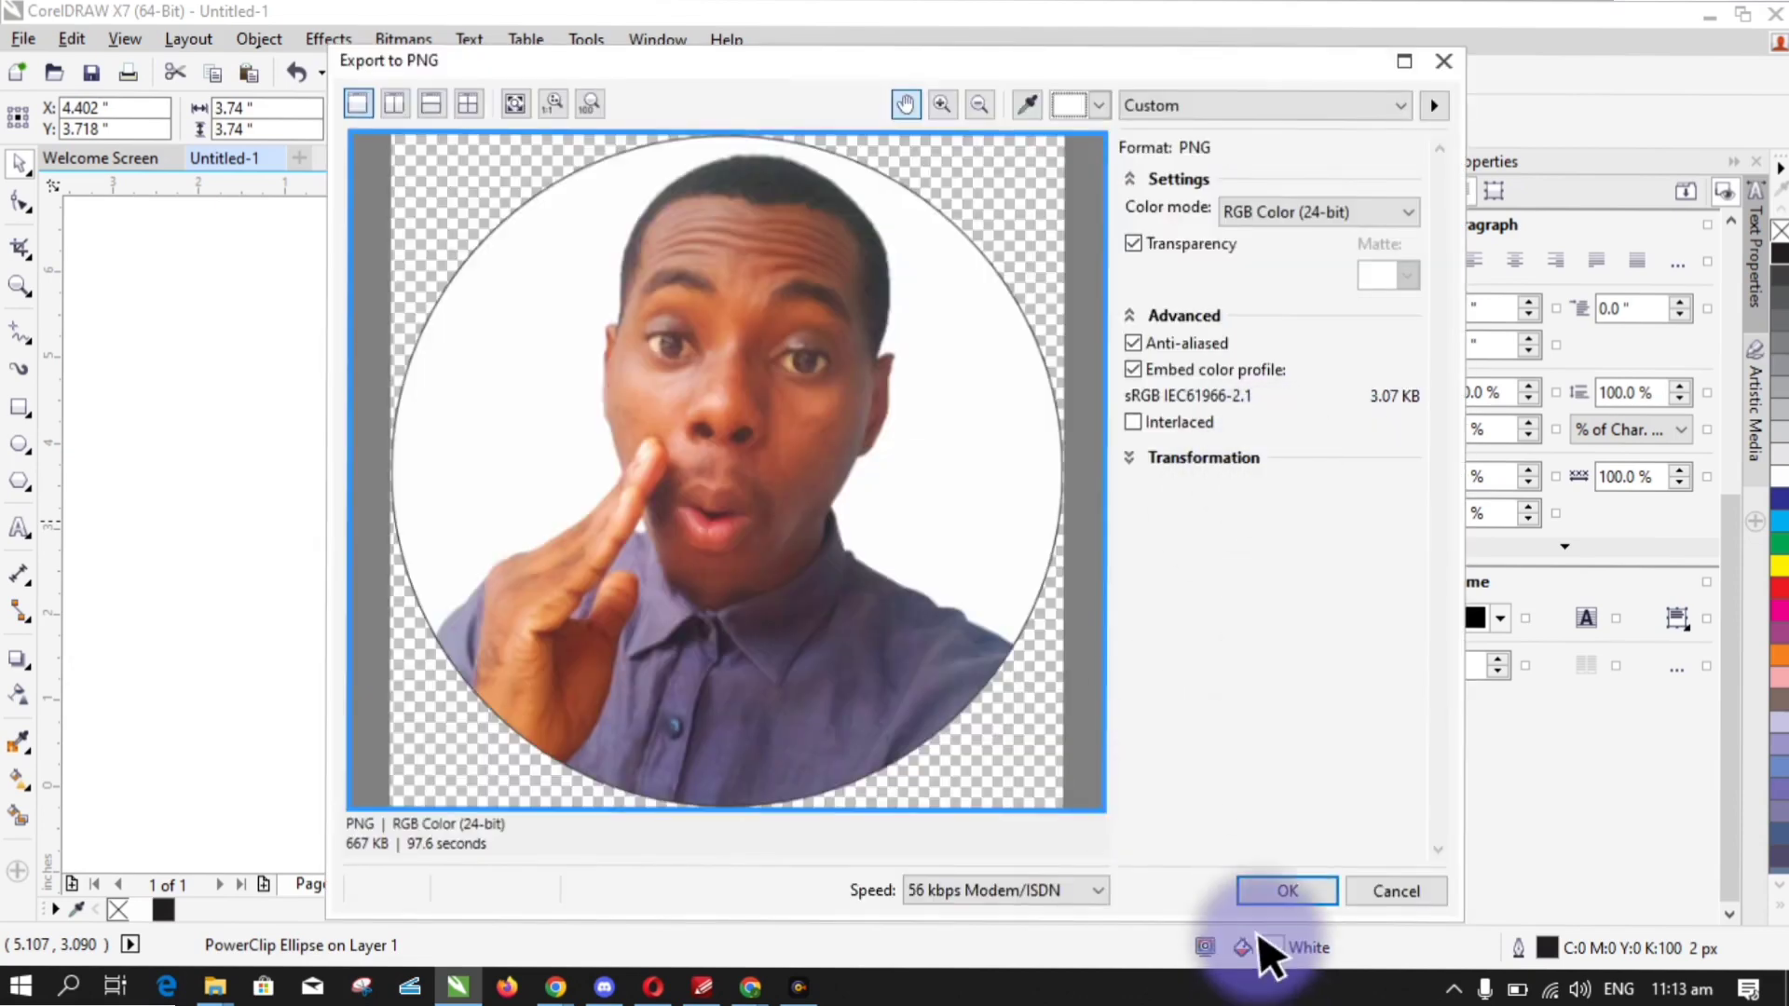
{"action": "left_click", "coordinate": [1395, 900]}
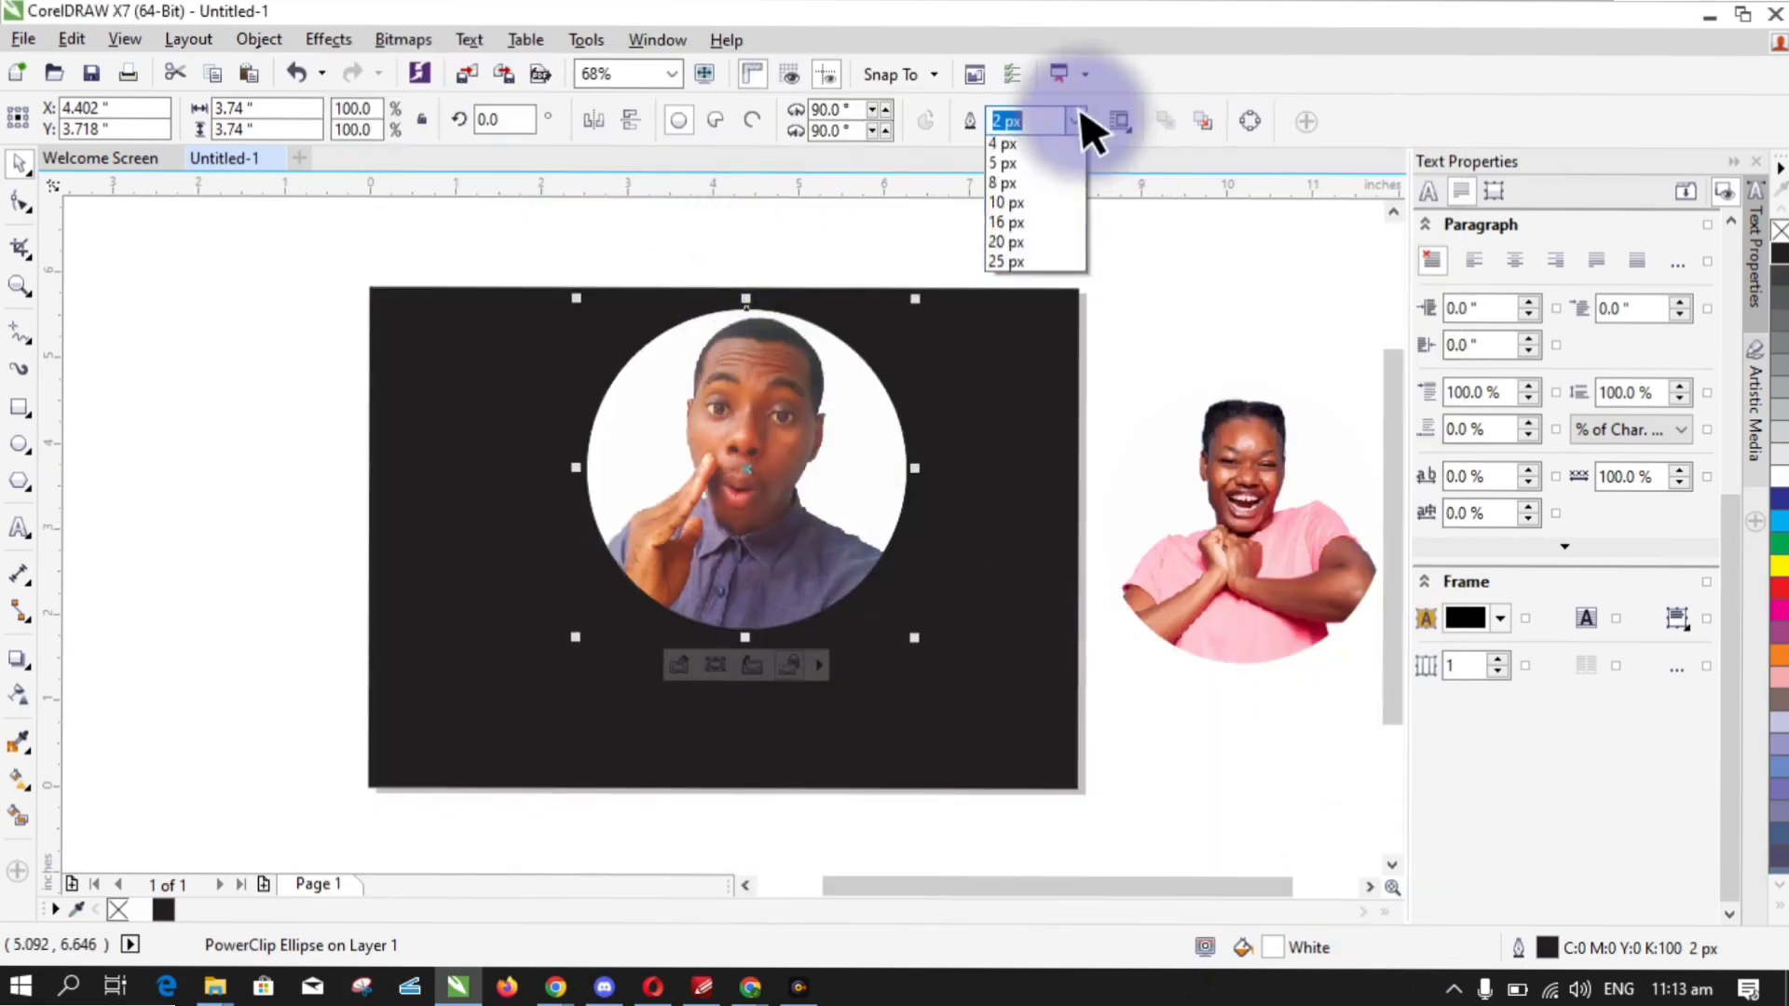
- Set the circle's outline to None and export it as PNG, overwriting Untitled-1.png
{"action": "left_click", "coordinate": [1051, 141]}
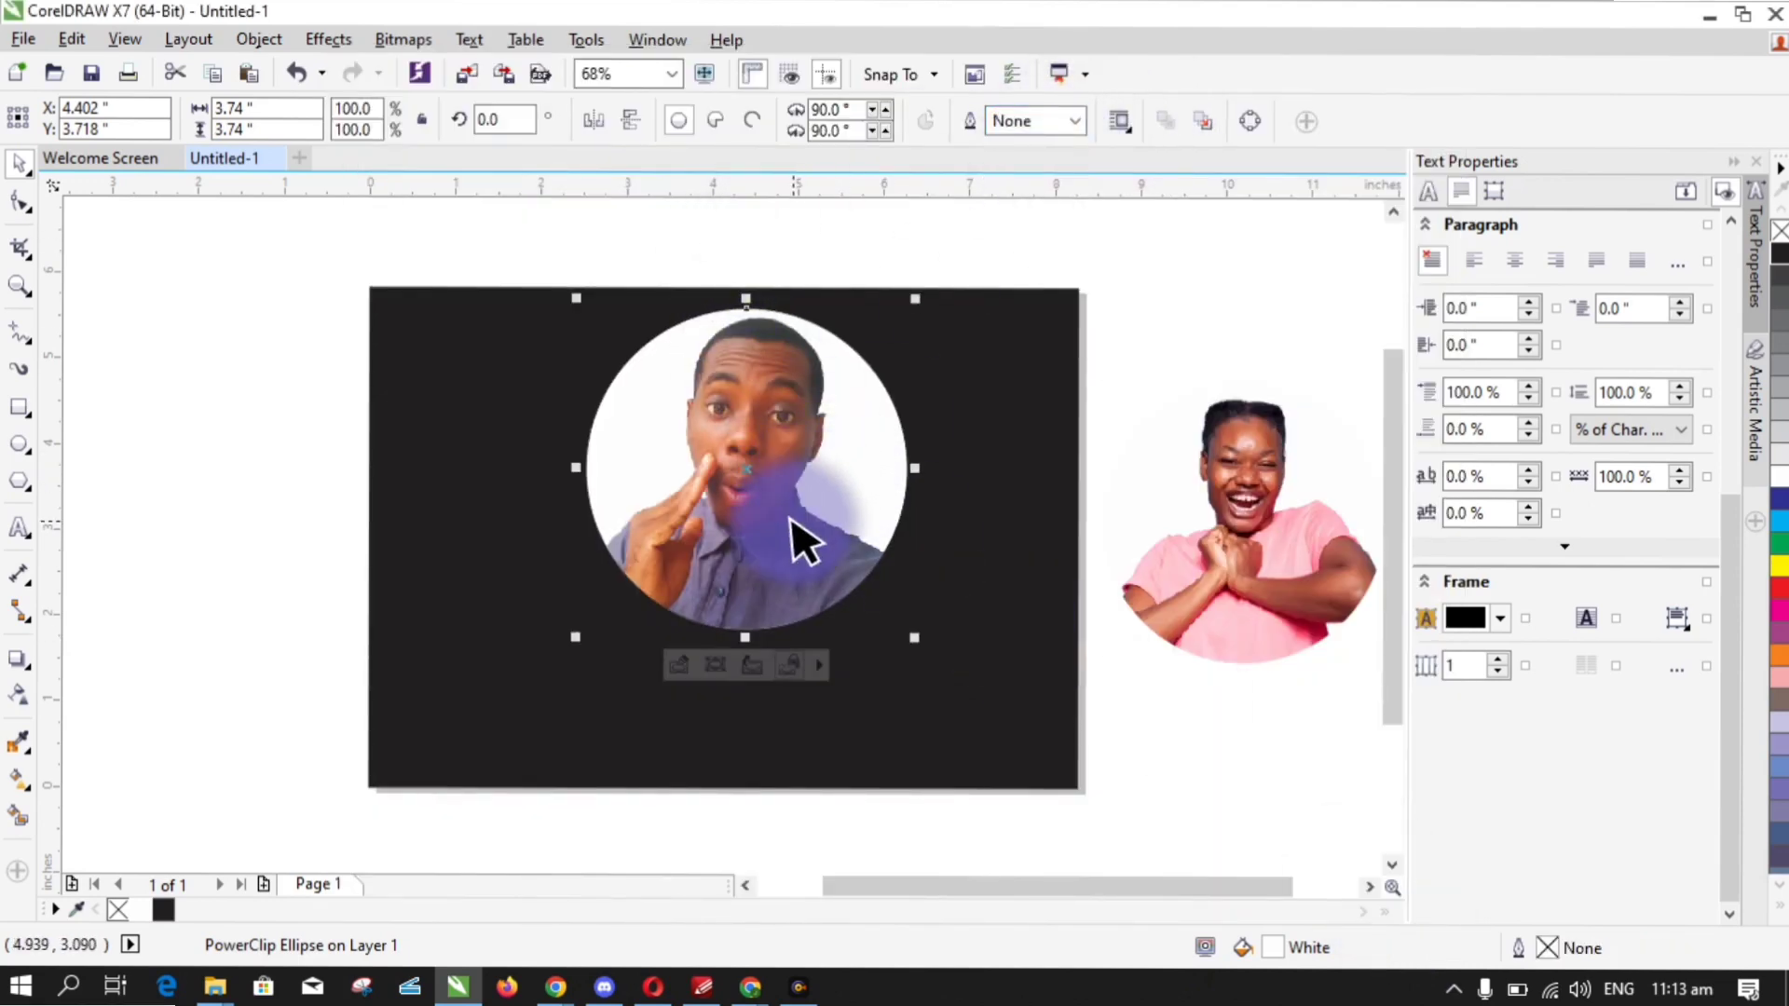
{"action": "key", "text": "ctrl+e"}
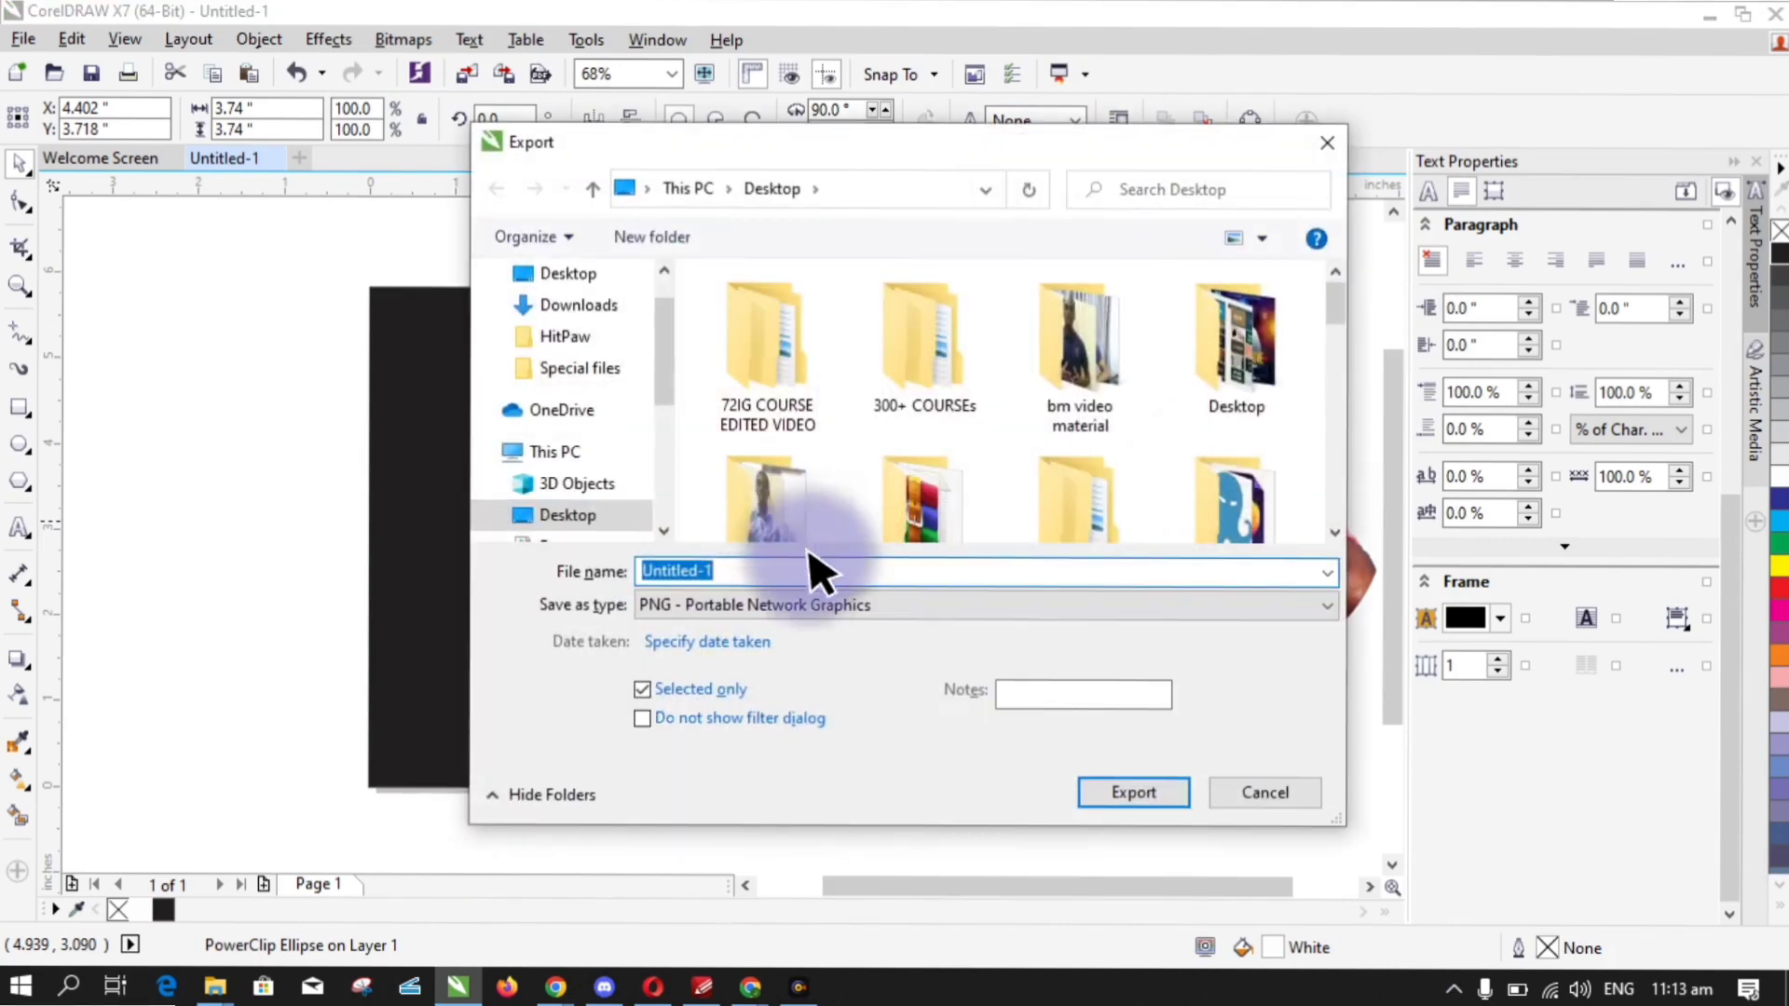
{"action": "left_click", "coordinate": [745, 606]}
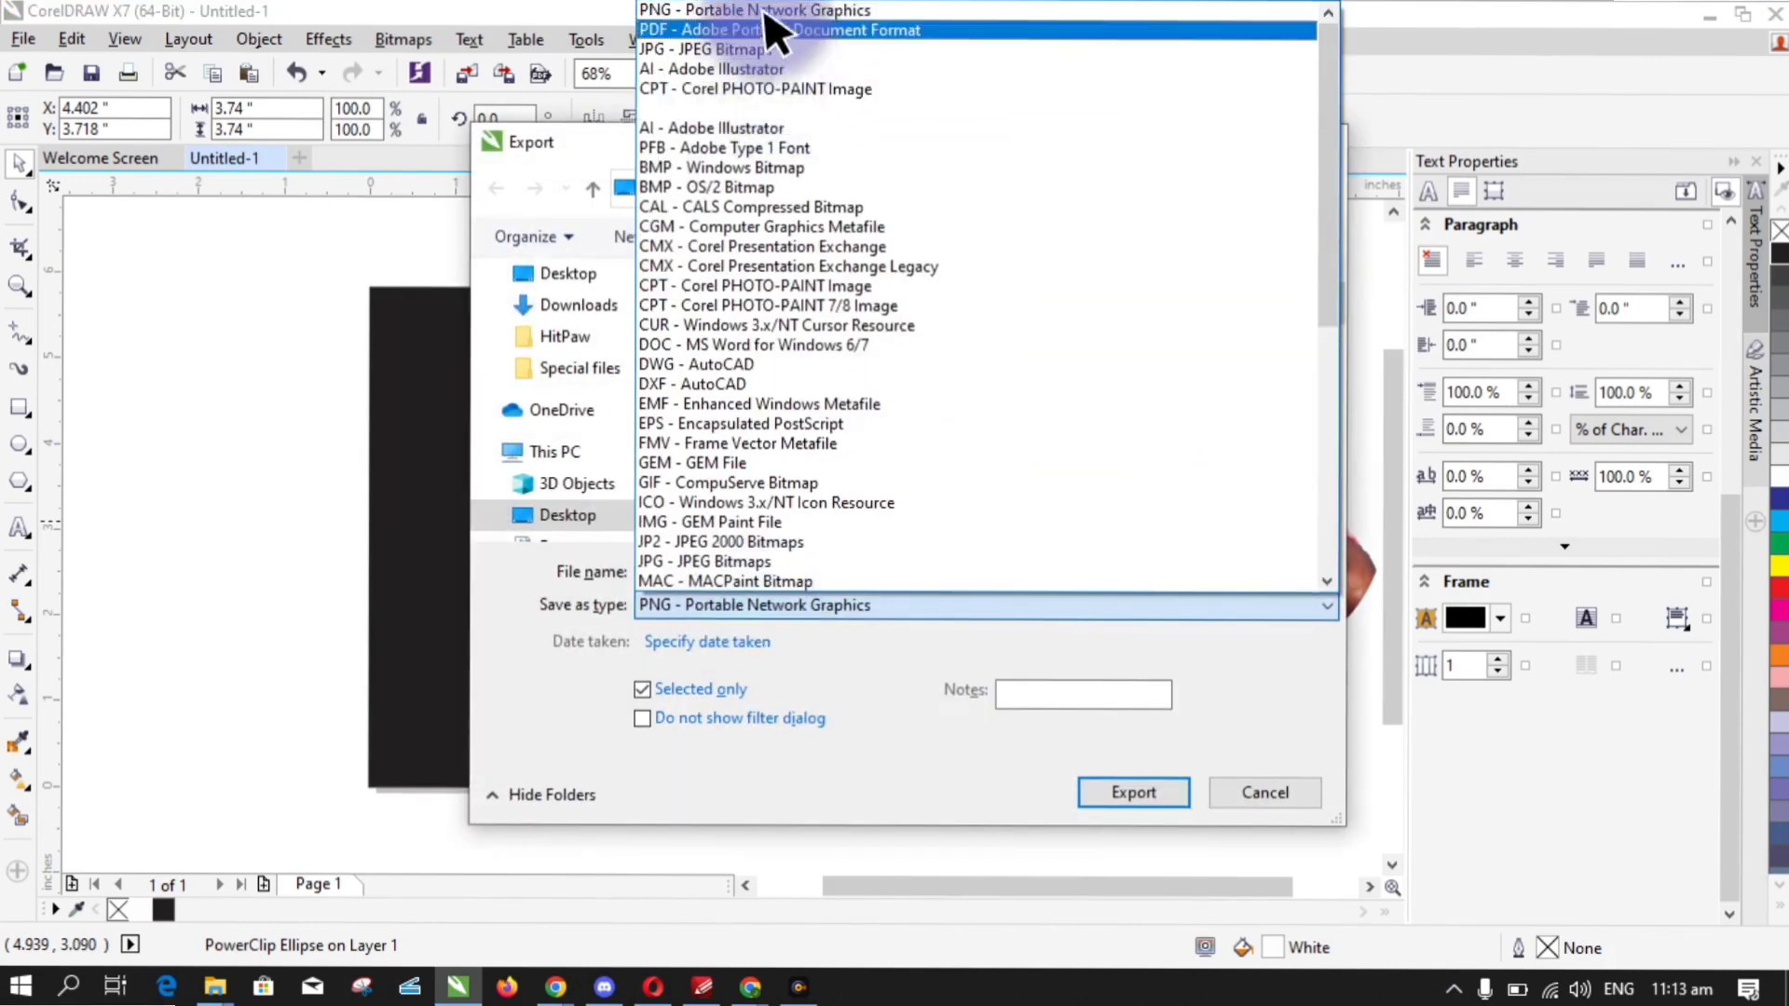
{"action": "left_click", "coordinate": [765, 8]}
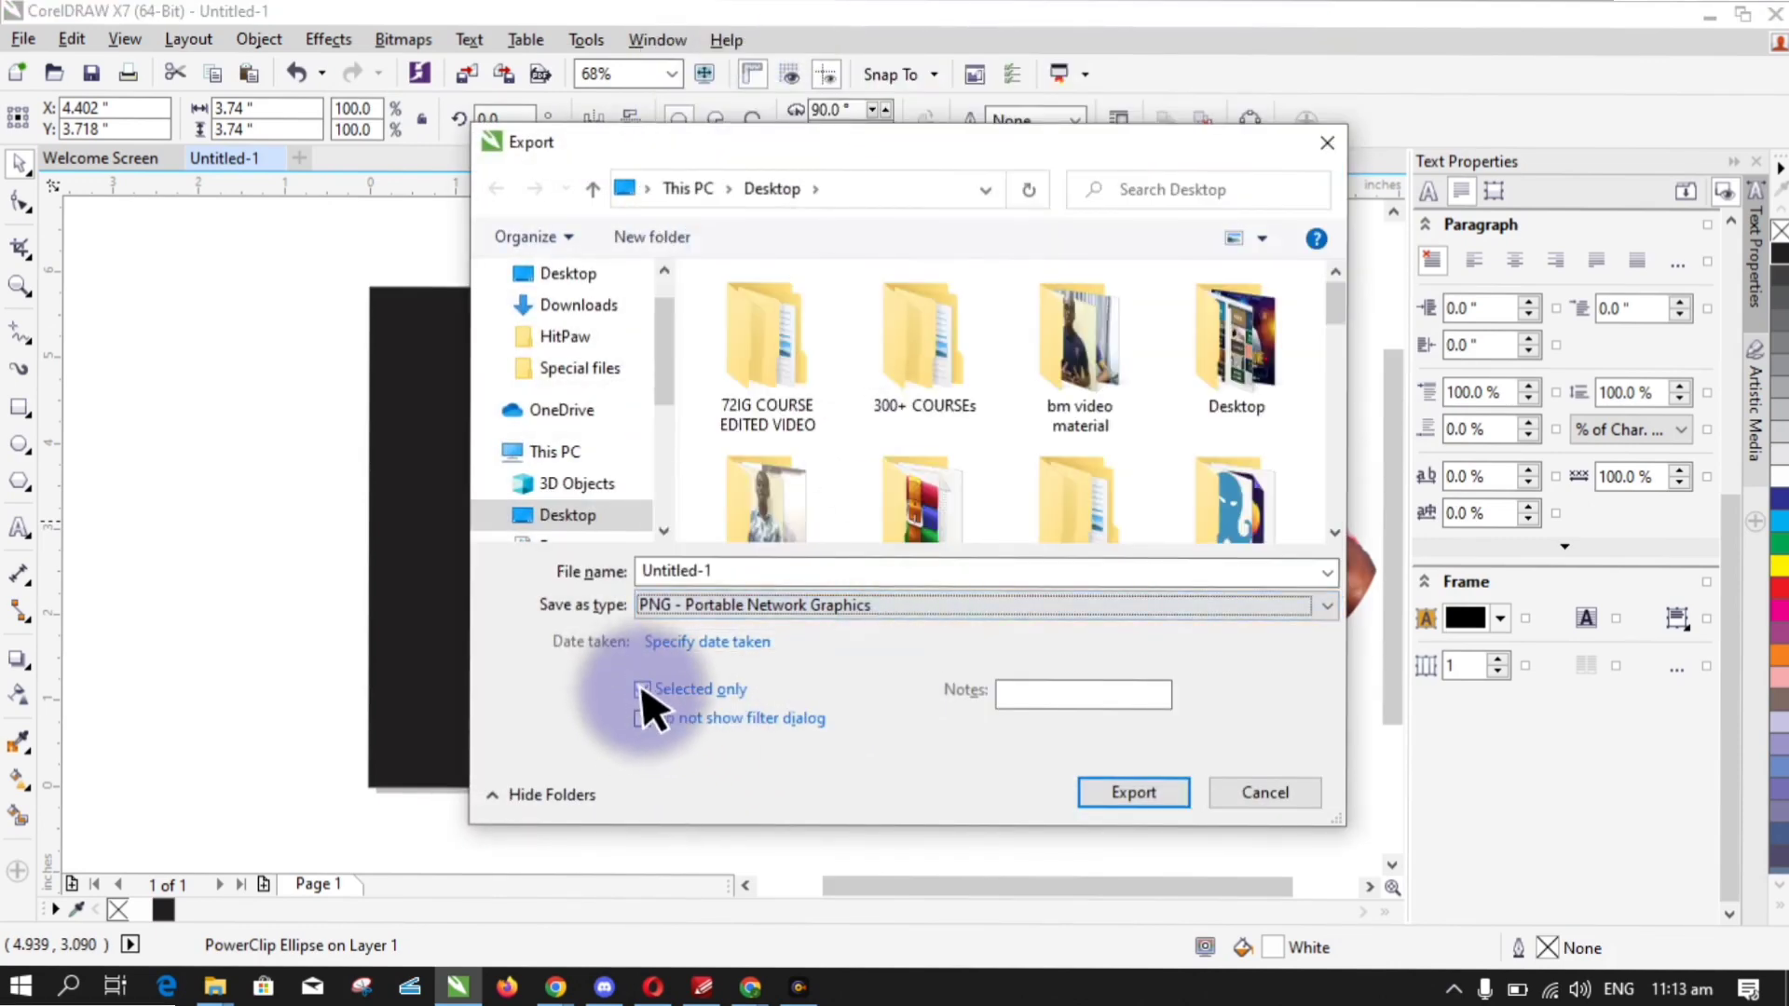
{"action": "left_click", "coordinate": [1146, 796]}
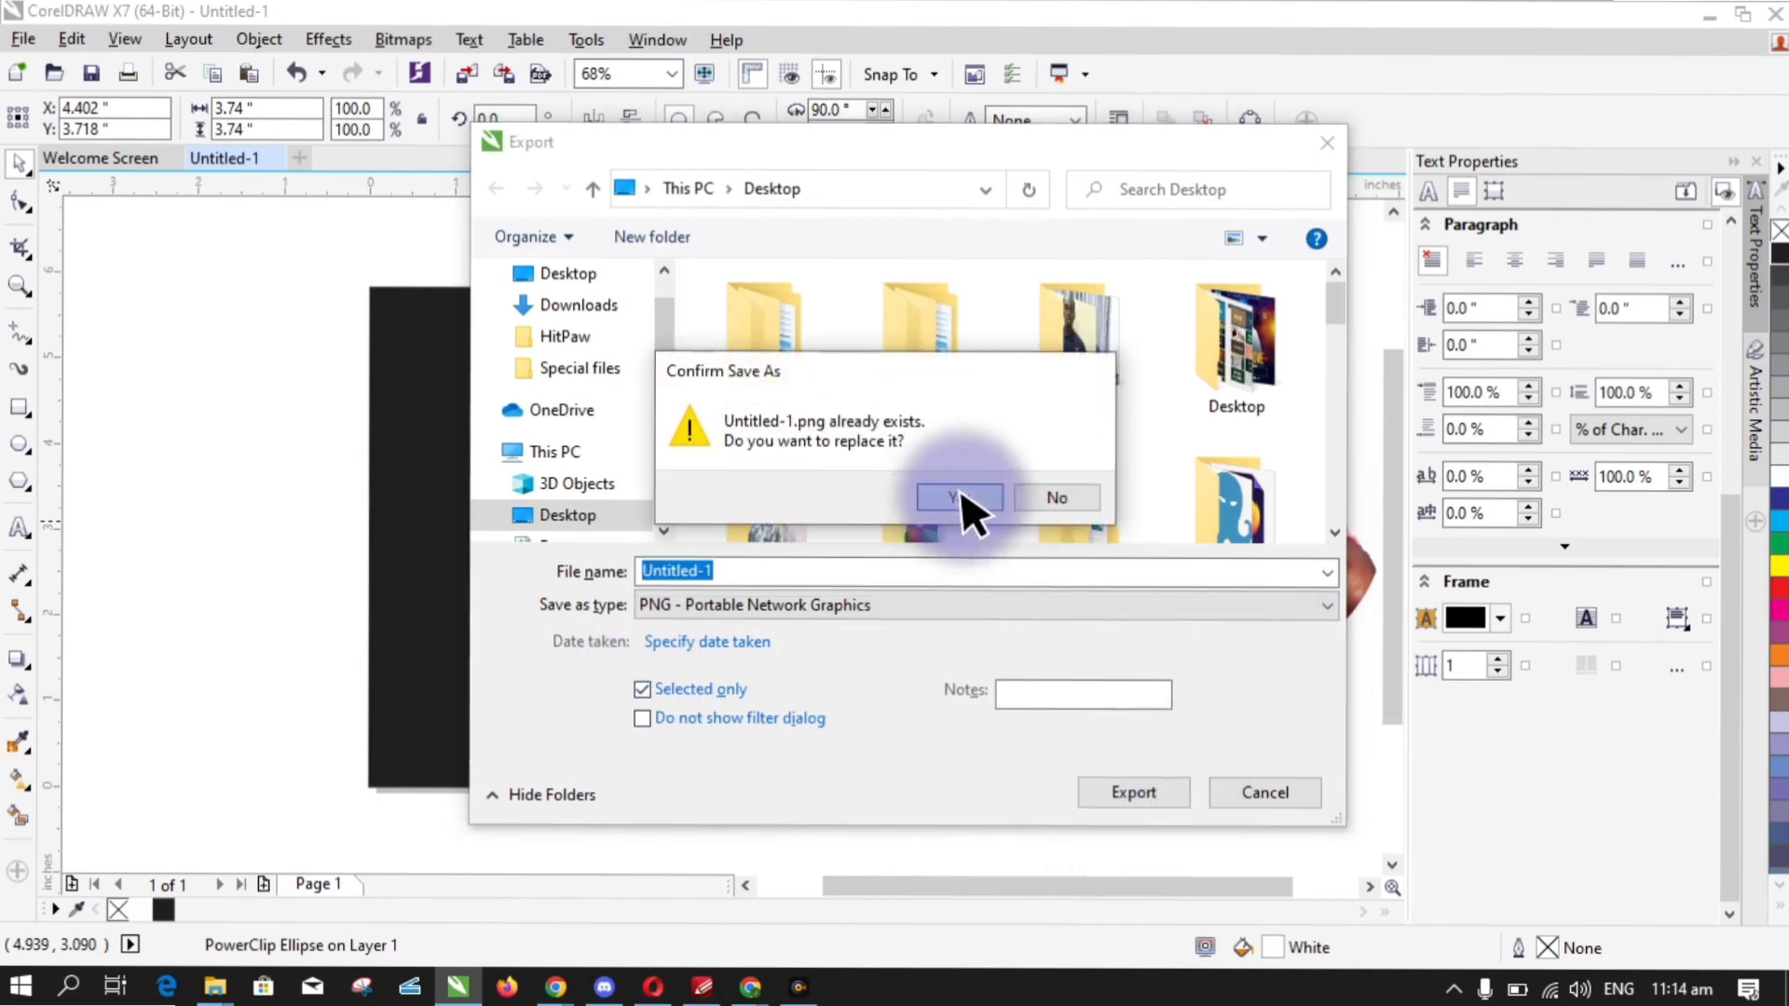
{"action": "left_click", "coordinate": [960, 496]}
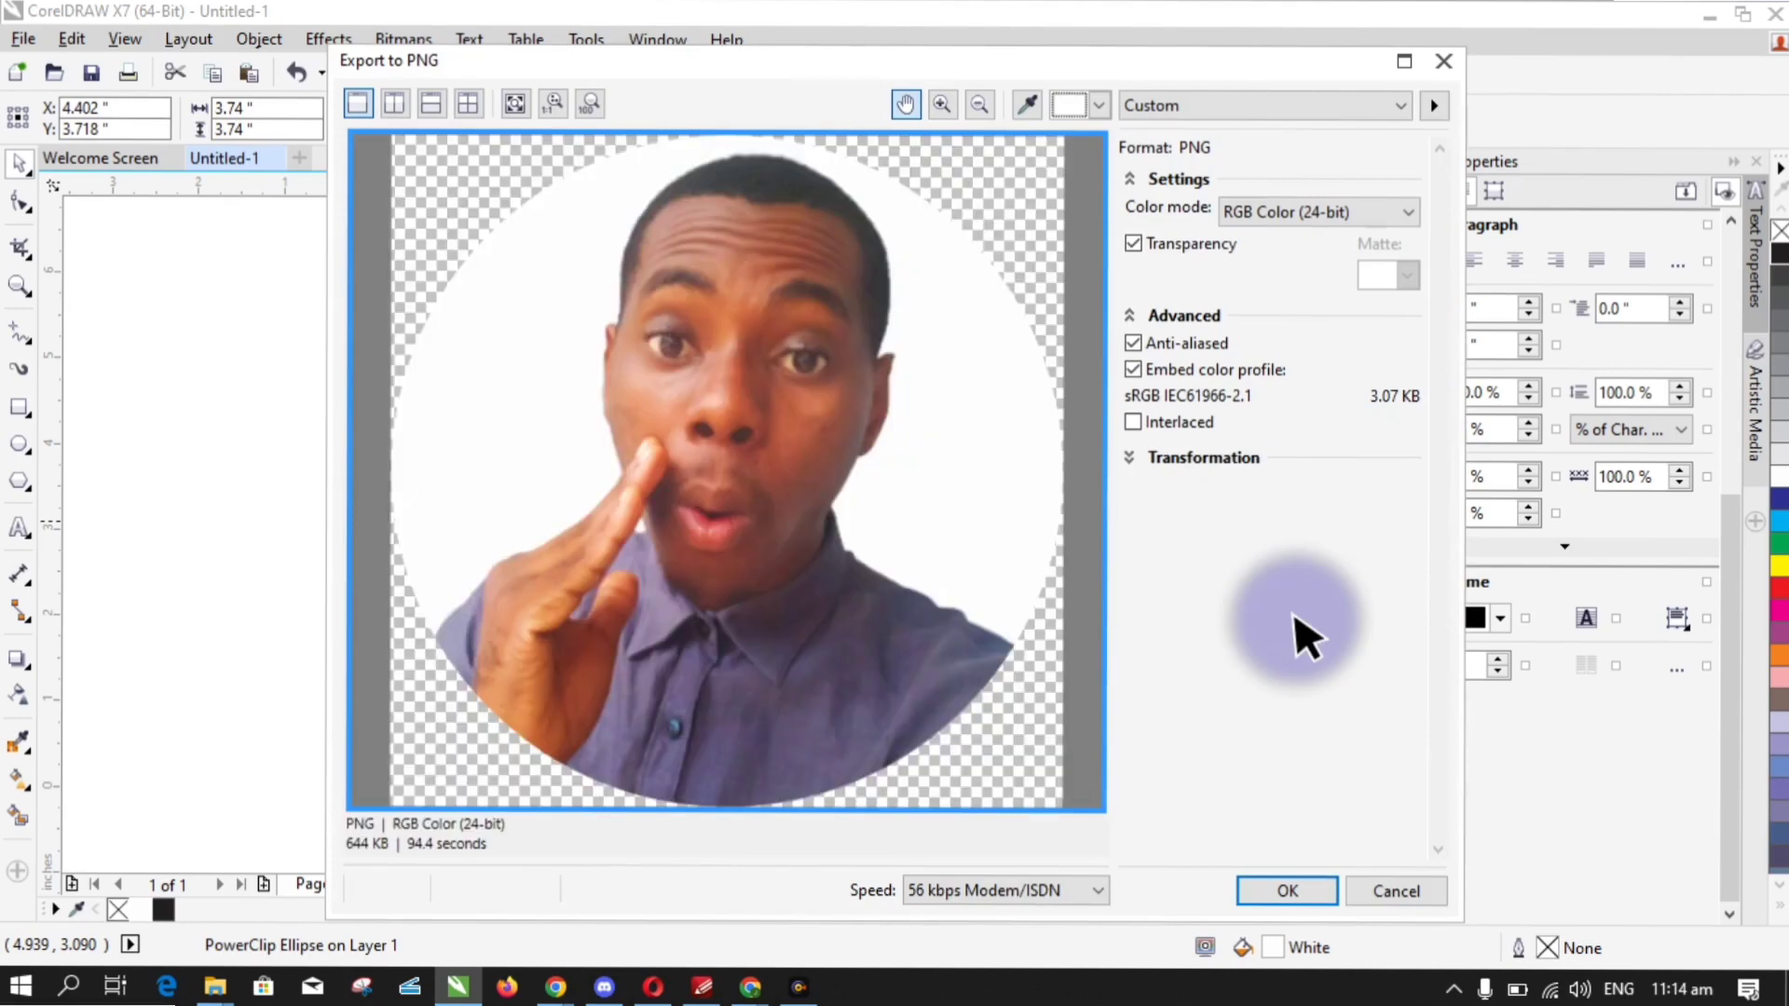
{"action": "left_click", "coordinate": [1286, 894]}
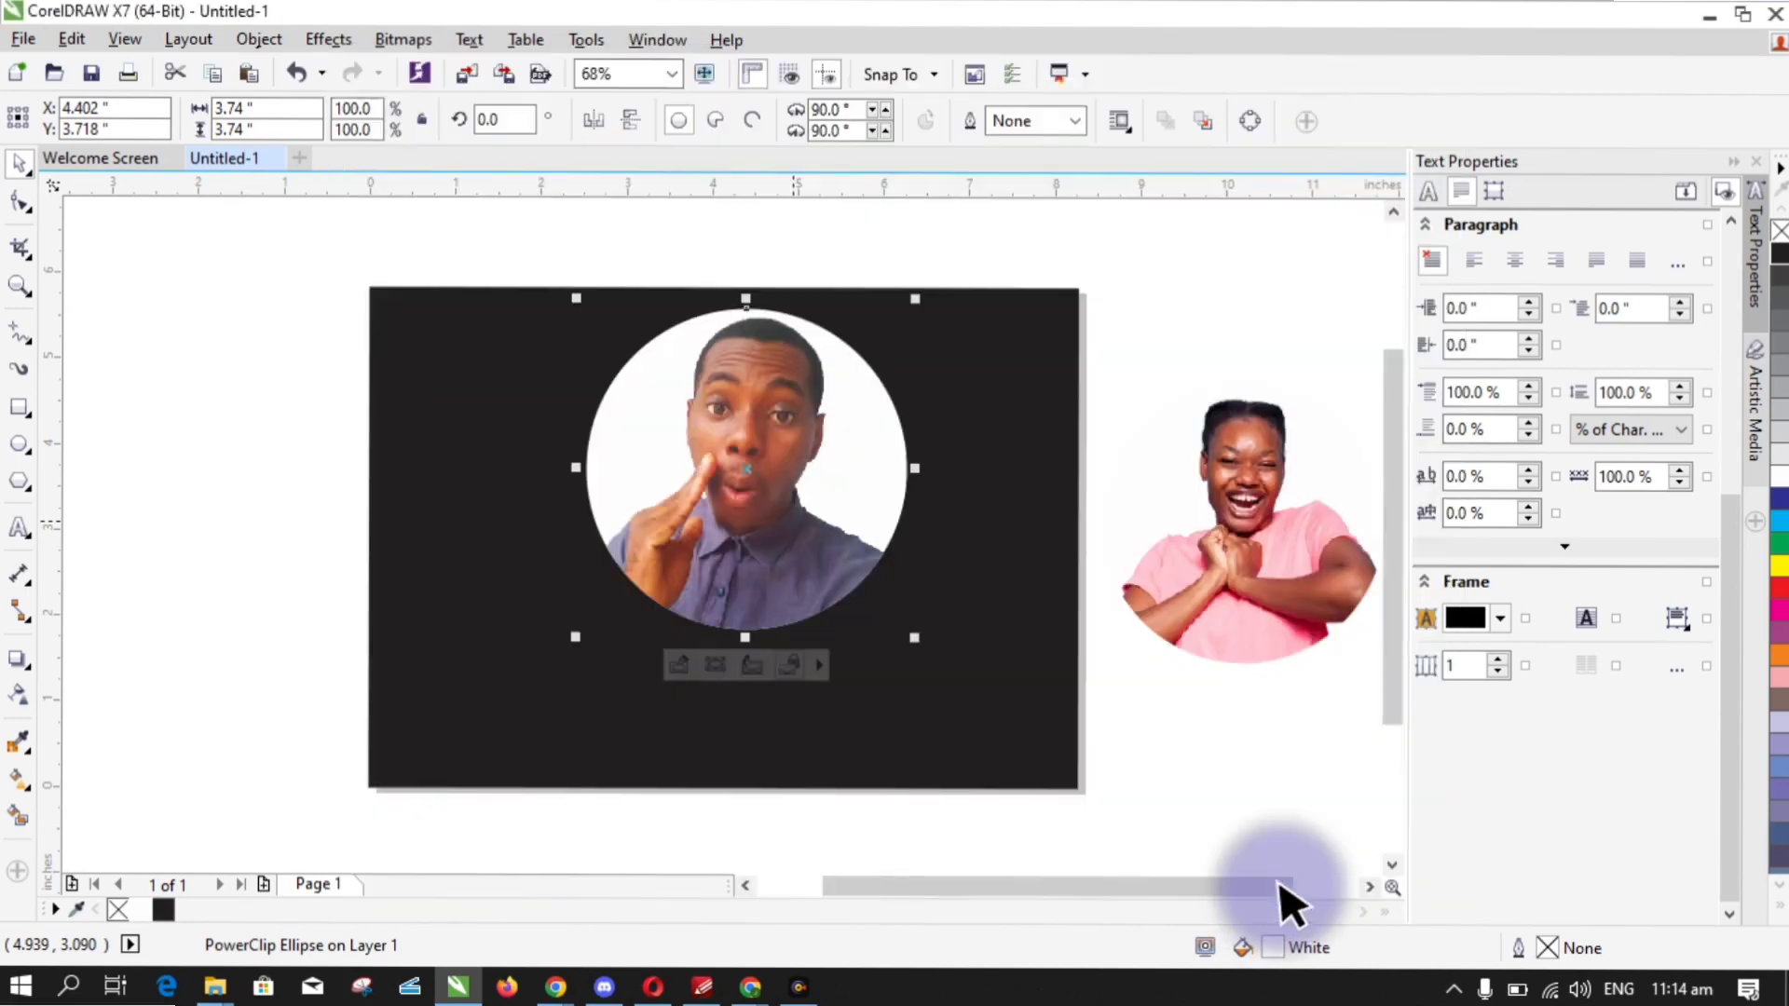
{"action": "left_click", "coordinate": [1314, 844]}
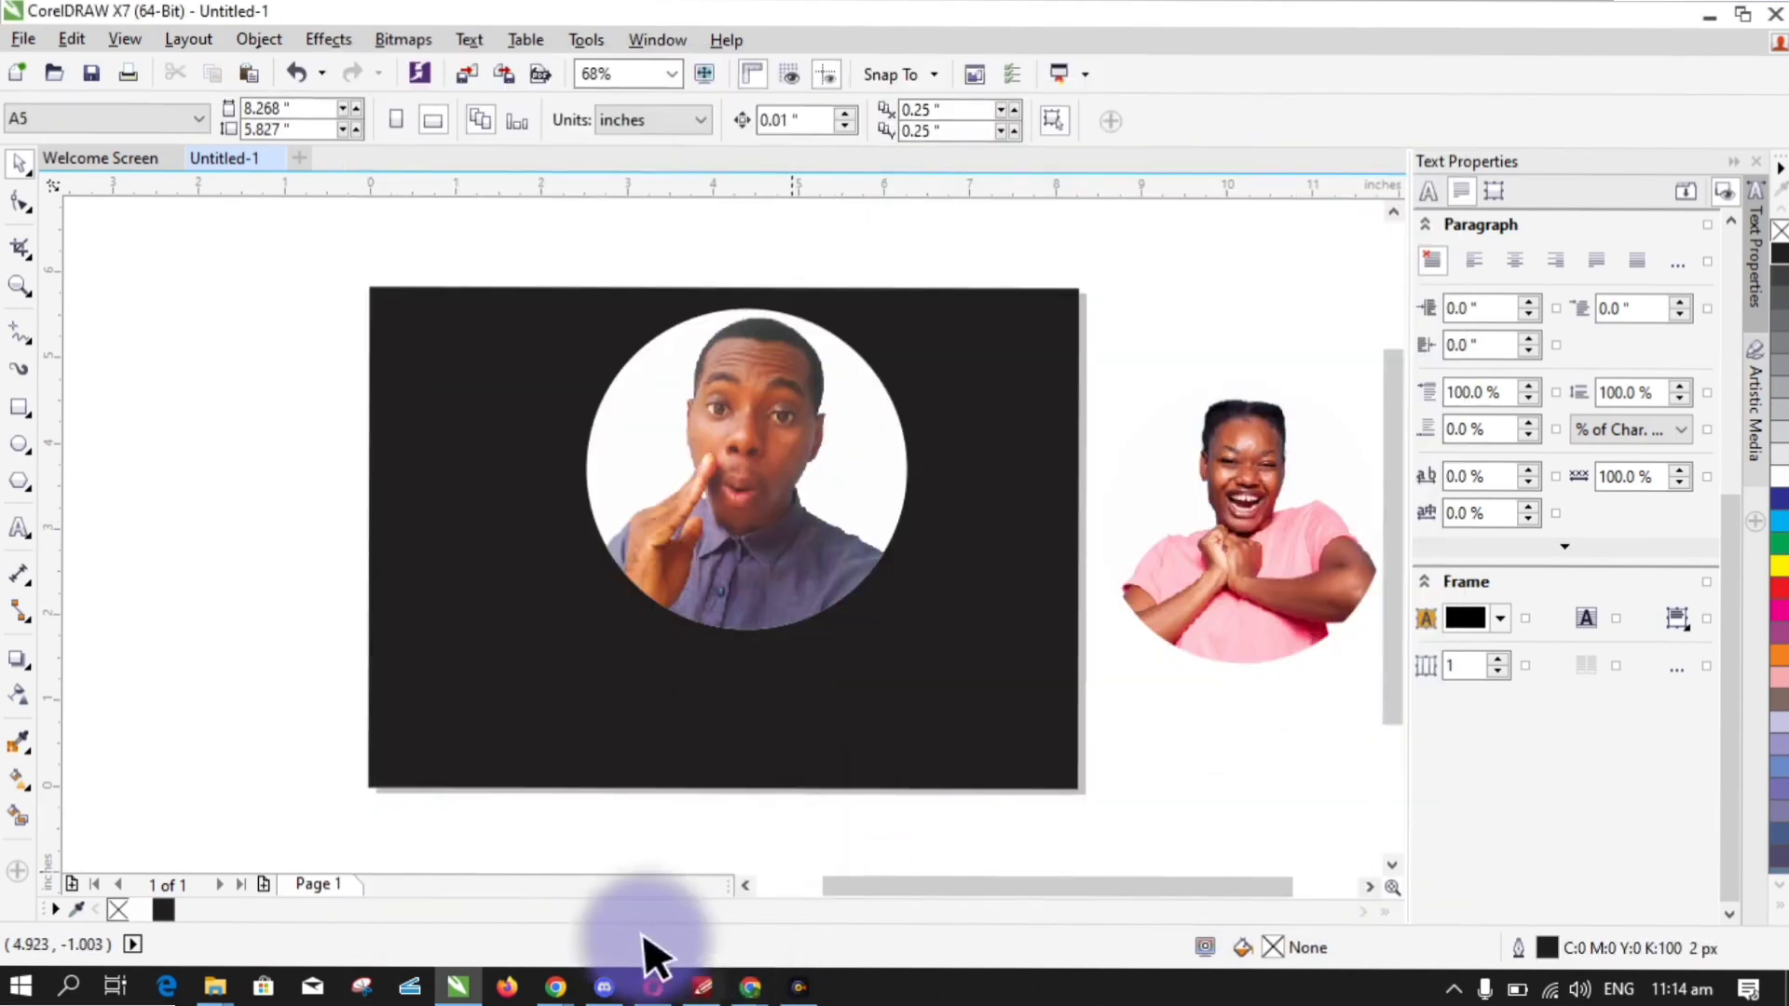
- Replace the resume's profile photo with Untitled-1 using Replace Image
{"action": "left_click", "coordinate": [693, 994]}
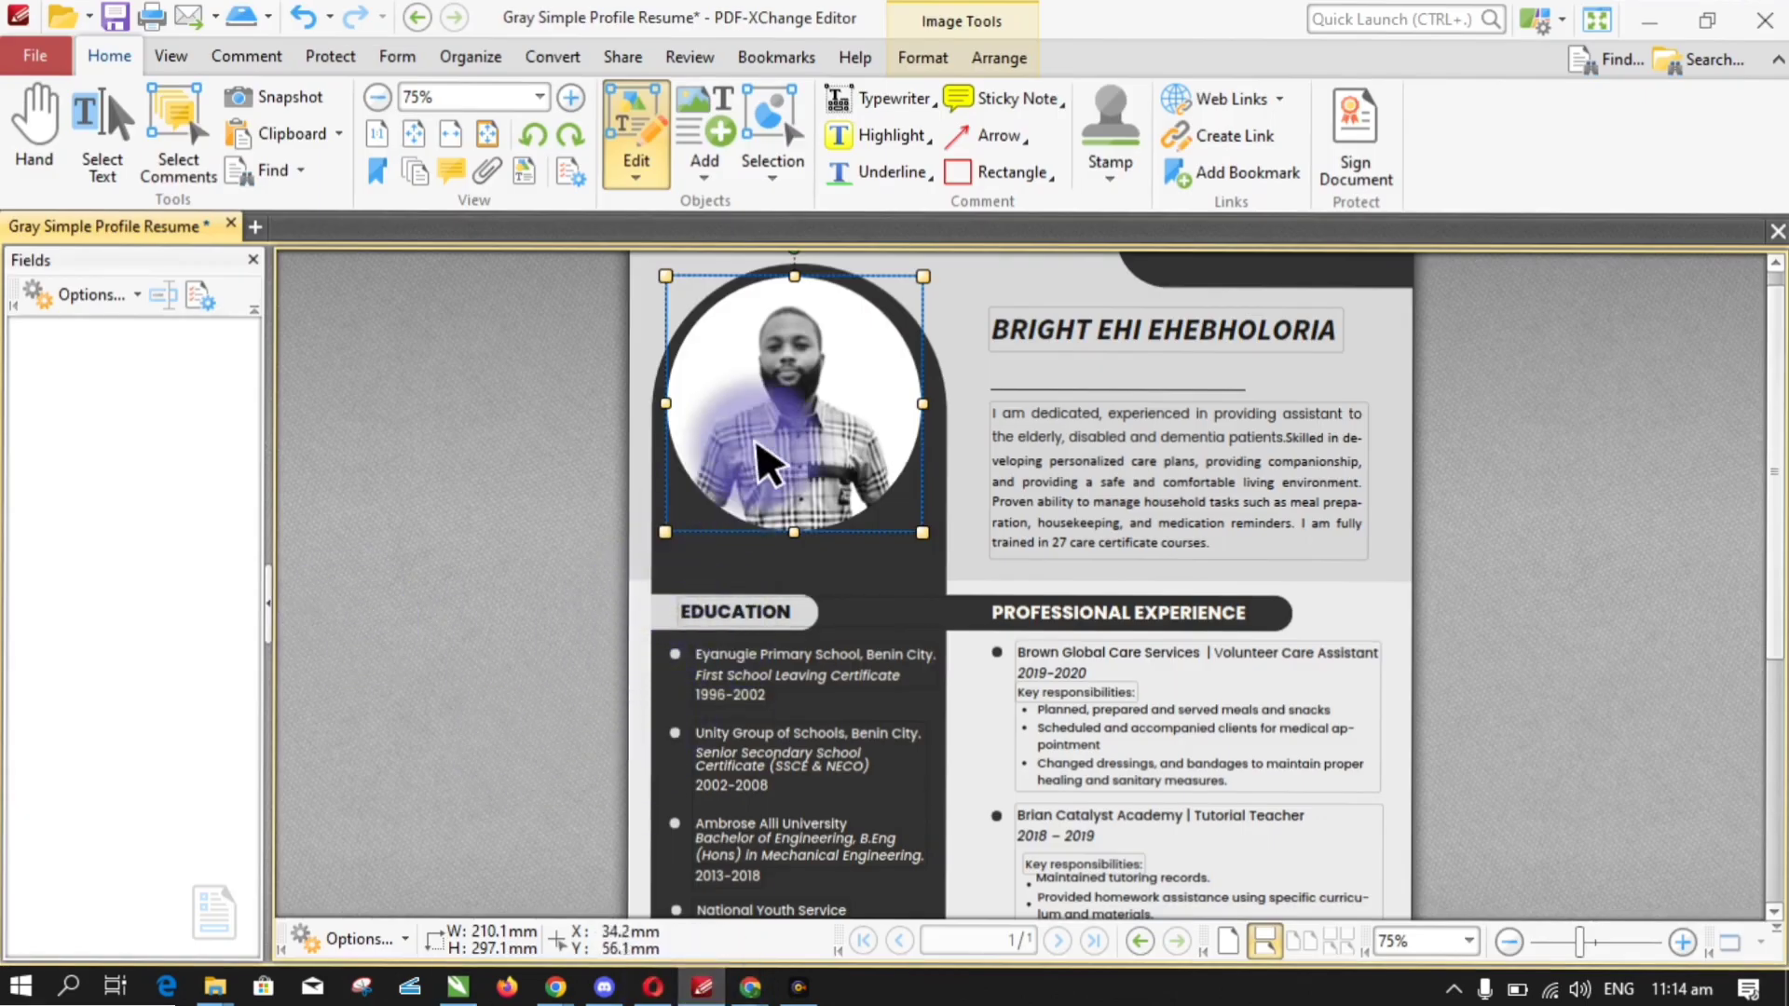
{"action": "right_click", "coordinate": [797, 436]}
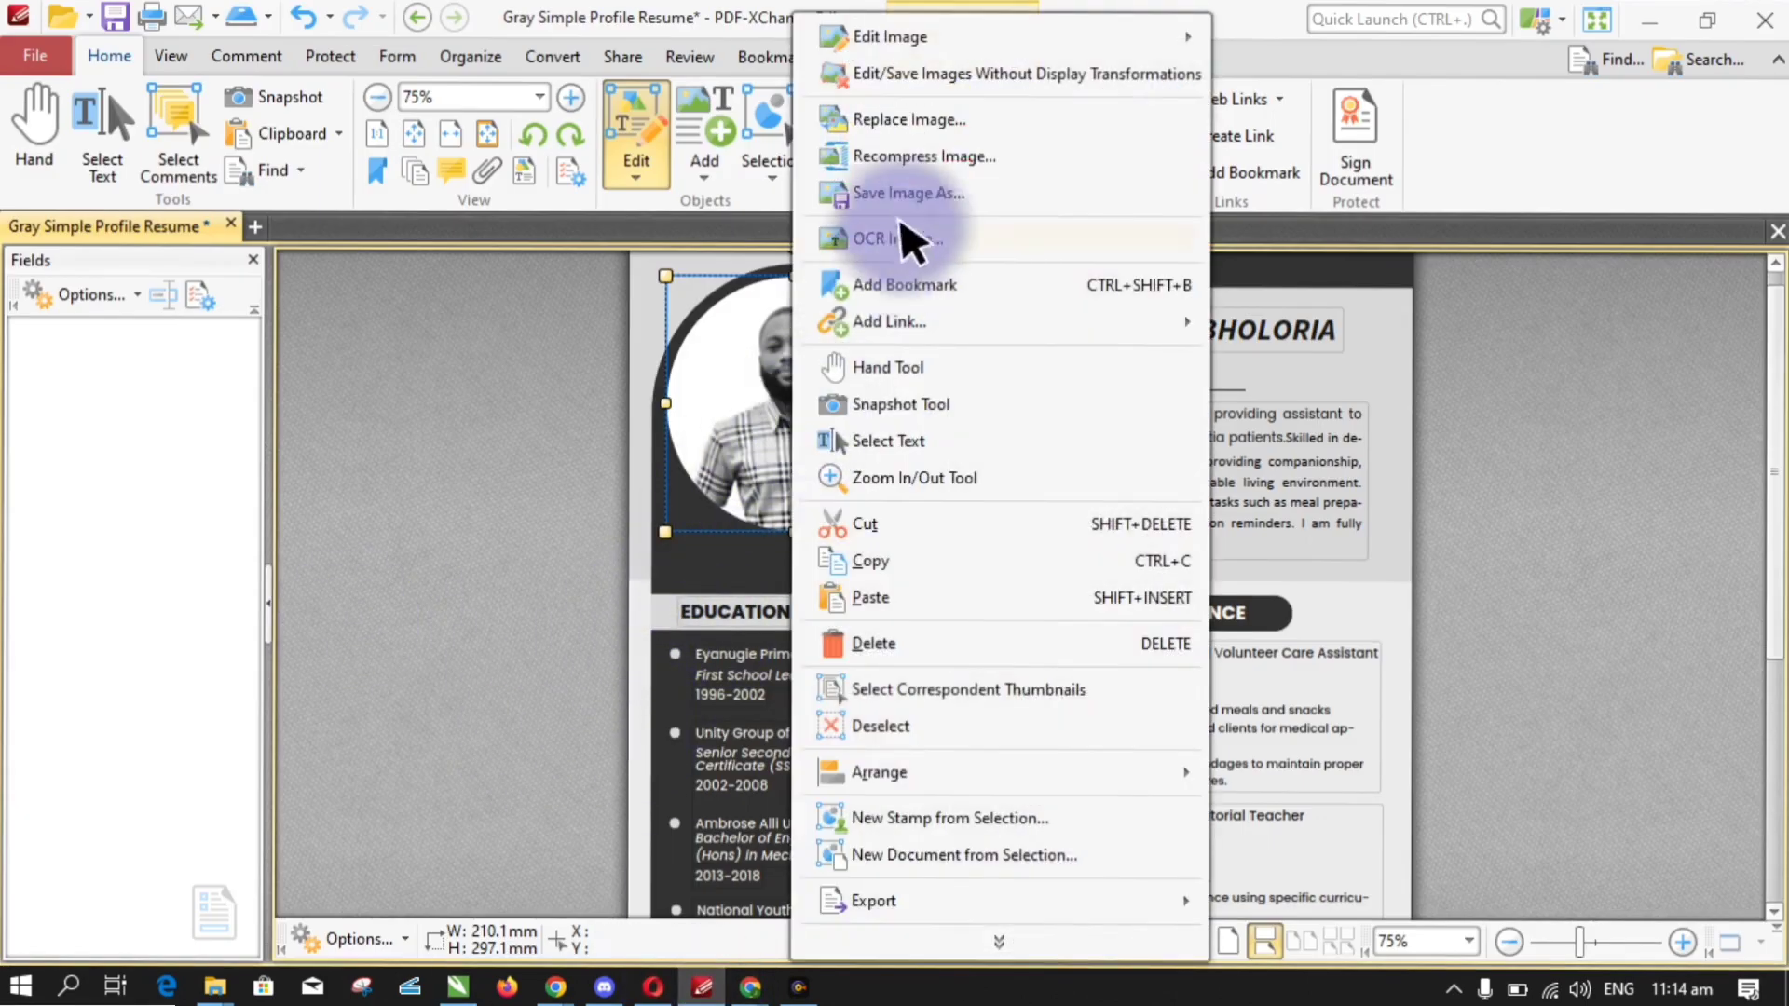
{"action": "left_click", "coordinate": [919, 121]}
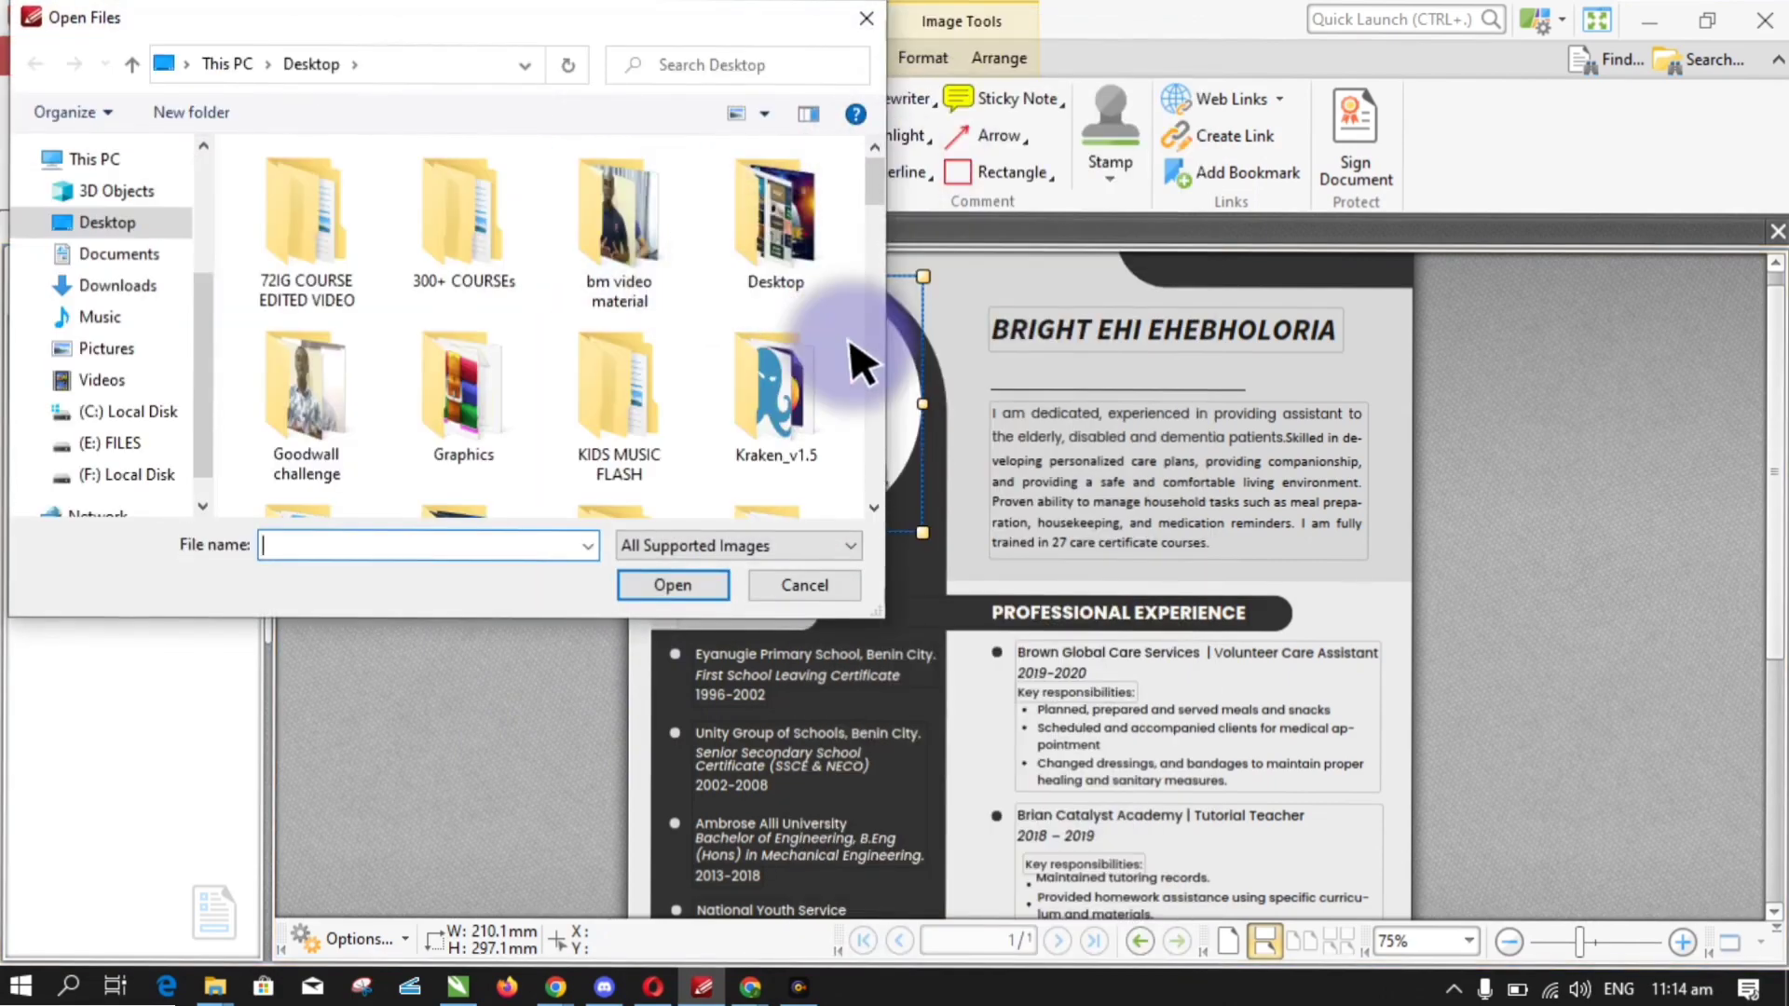
{"action": "left_click_drag", "start_coordinate": [874, 191], "coordinate": [859, 508]}
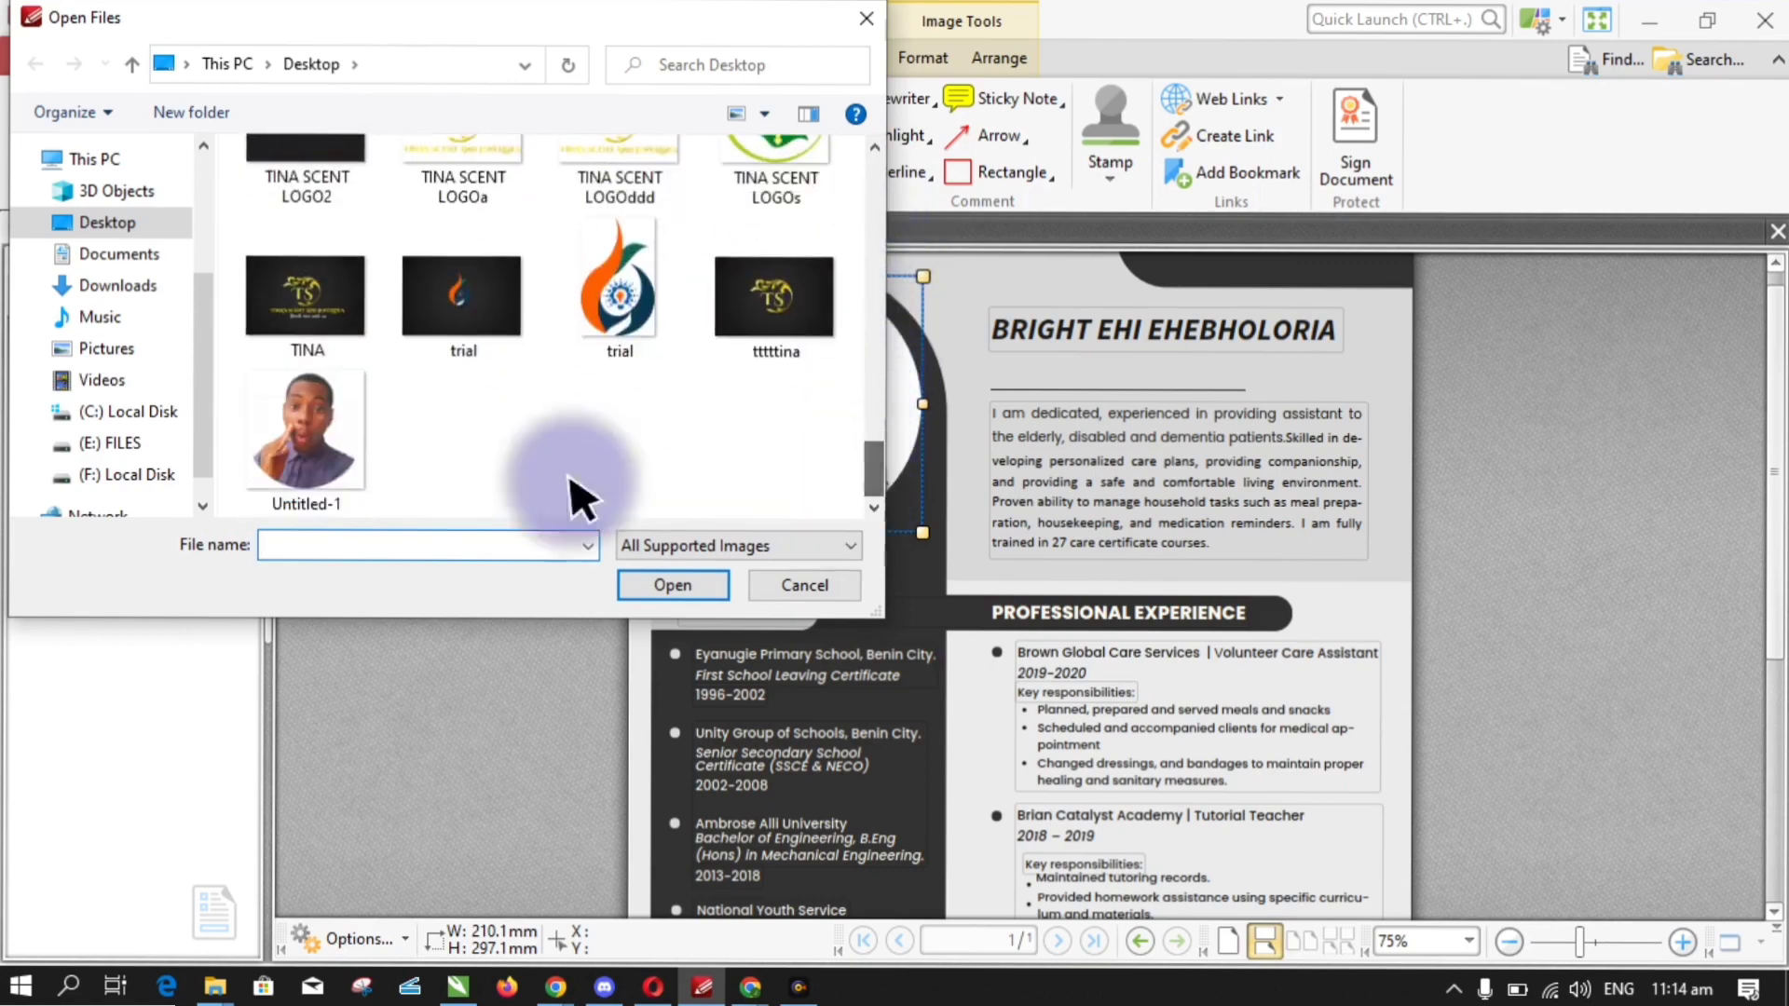
{"action": "double_click", "coordinate": [320, 401]}
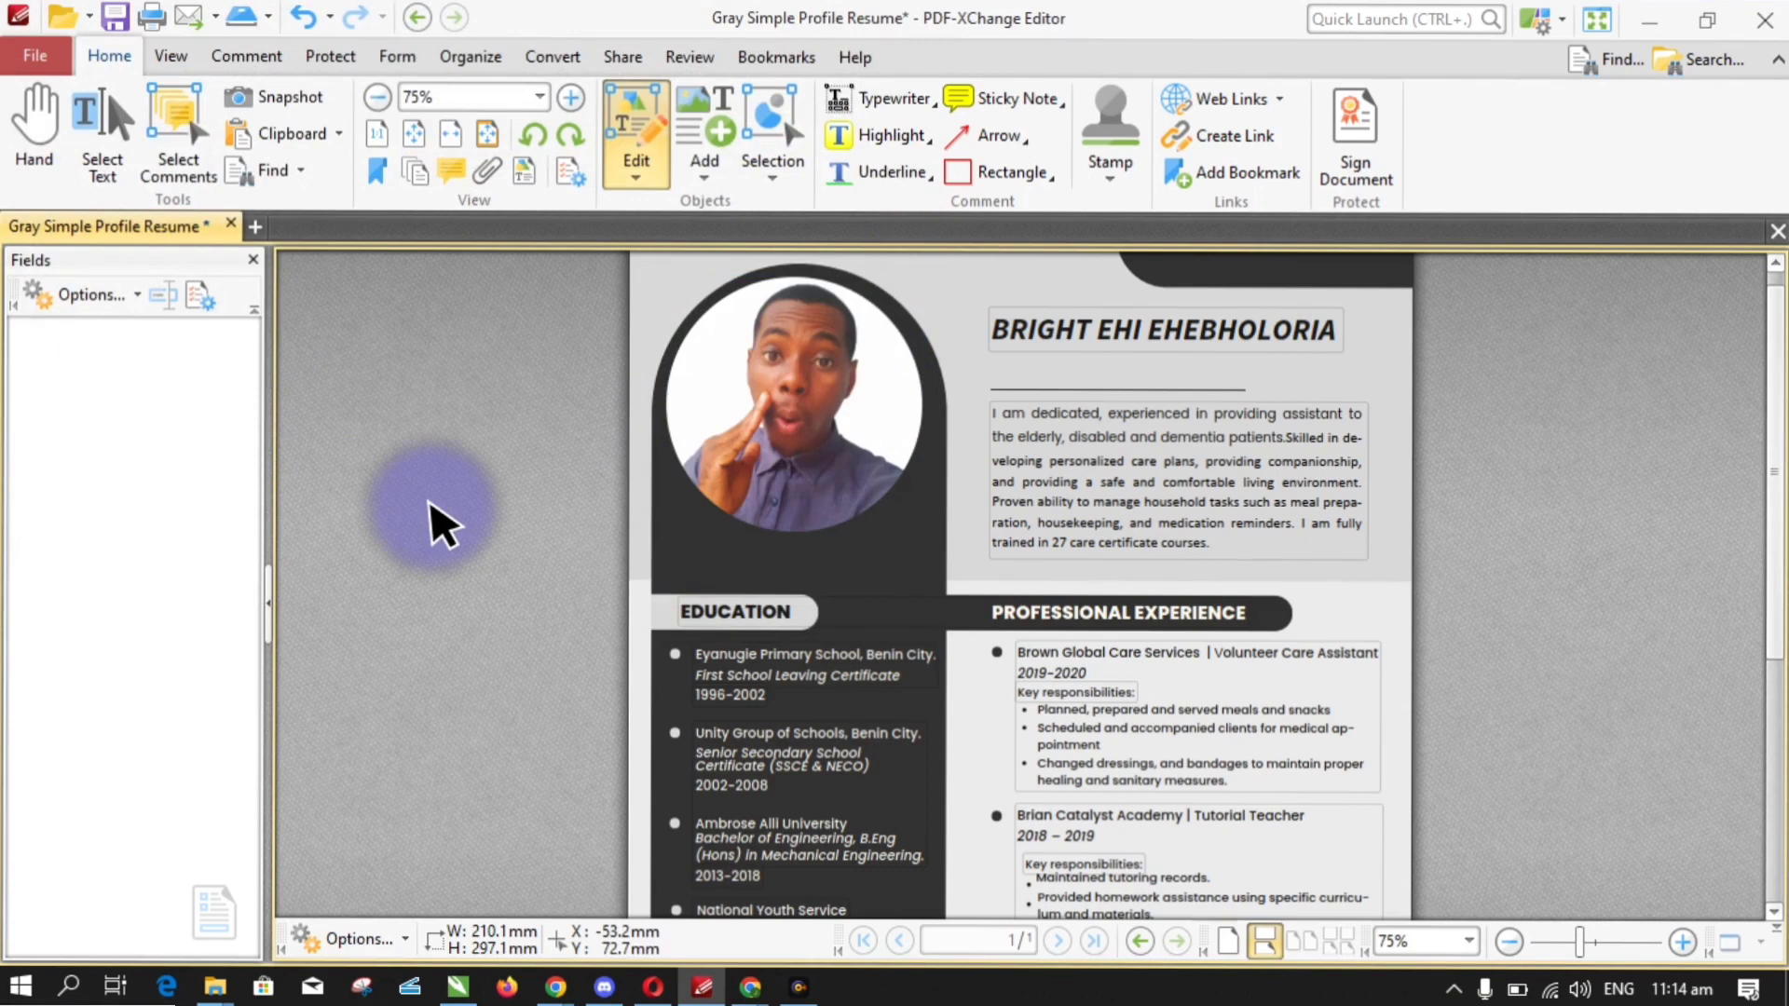
{"action": "mouse_move", "coordinate": [1773, 373]}
{"action": "left_mouse_down"}
{"action": "mouse_move", "coordinate": [1772, 539]}
{"action": "mouse_move", "coordinate": [1781, 388]}
{"action": "left_mouse_up"}
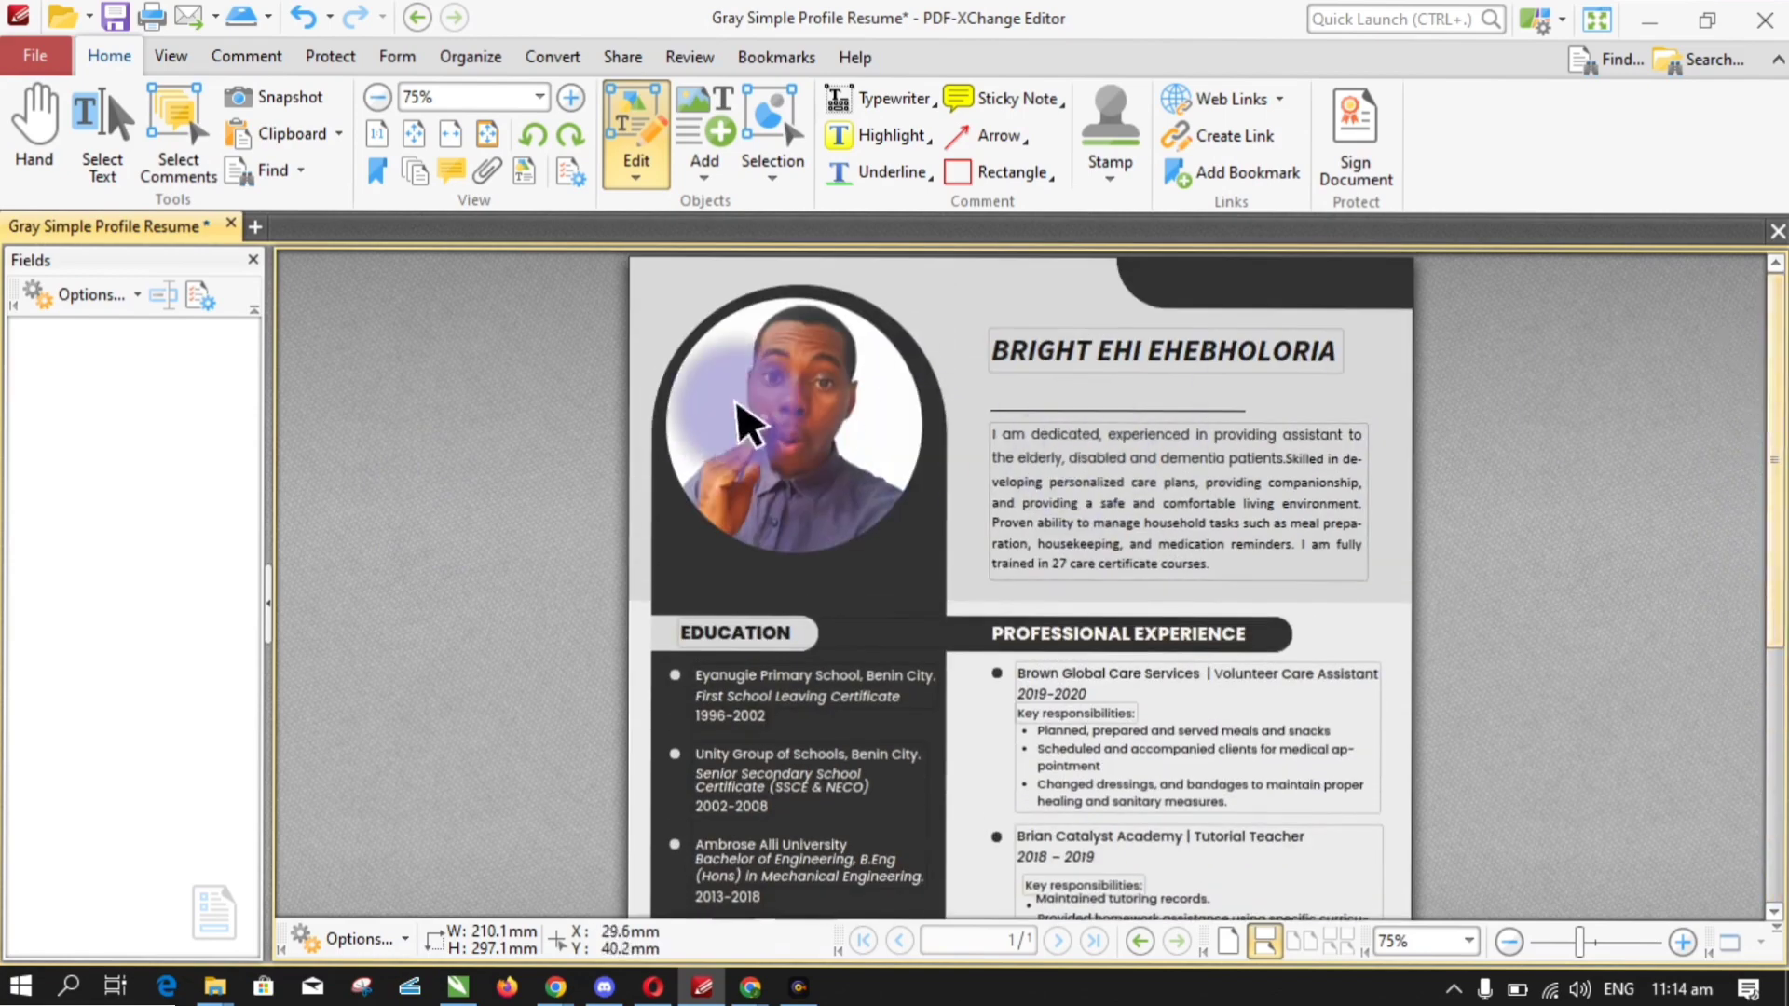